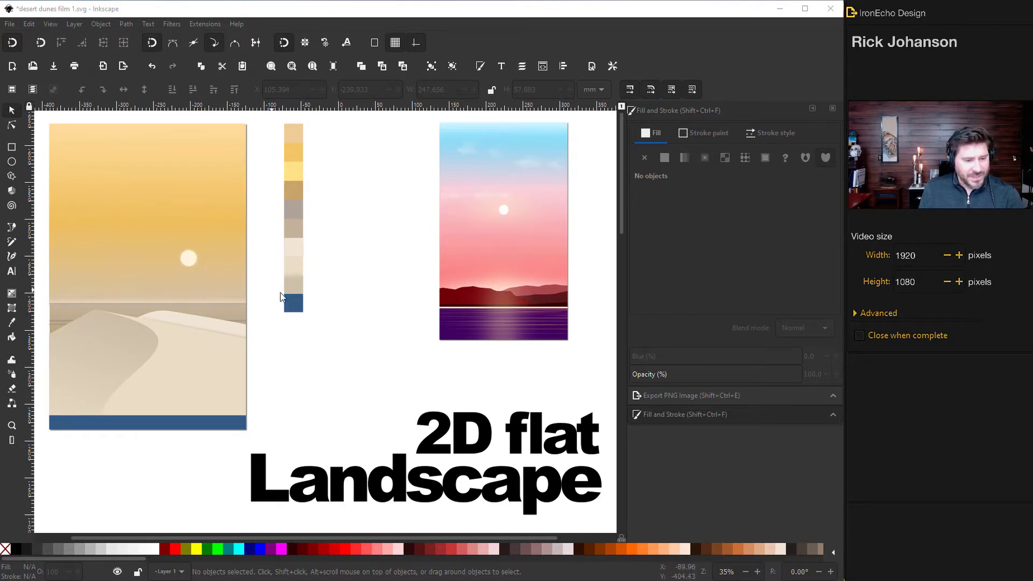
Scroll past the finished desert example to the blank area beside the sand, gold and blue swatches.
scroll(341, 296, down, 20)
scroll(363, 301, down, 3)
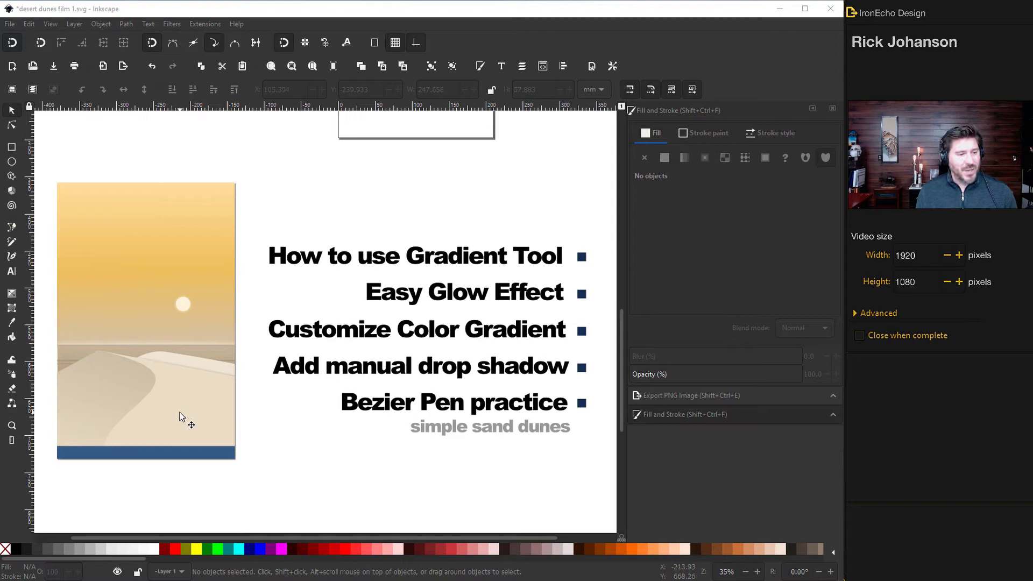
scroll(205, 419, down, 3)
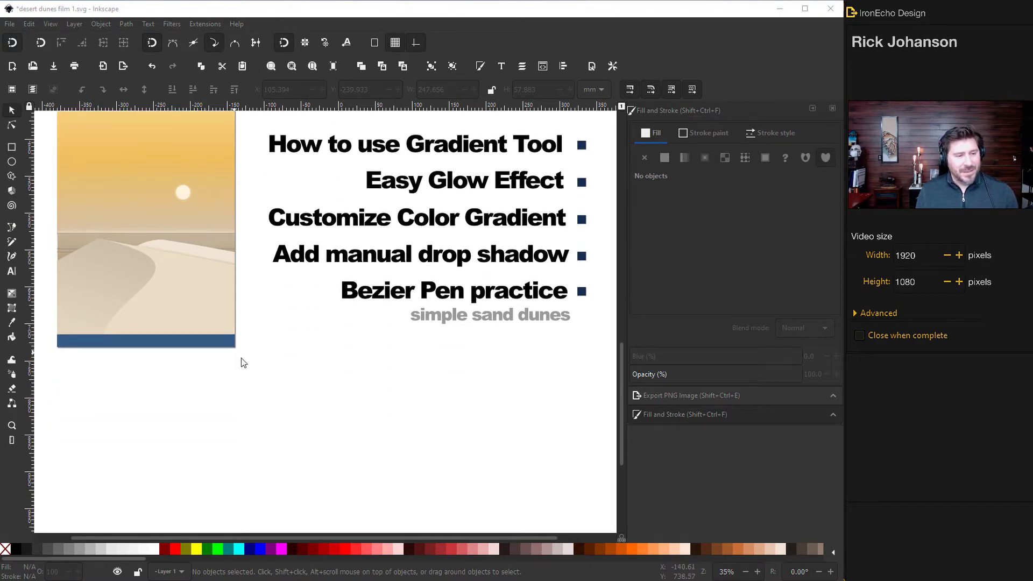
scroll(212, 326, up, 3)
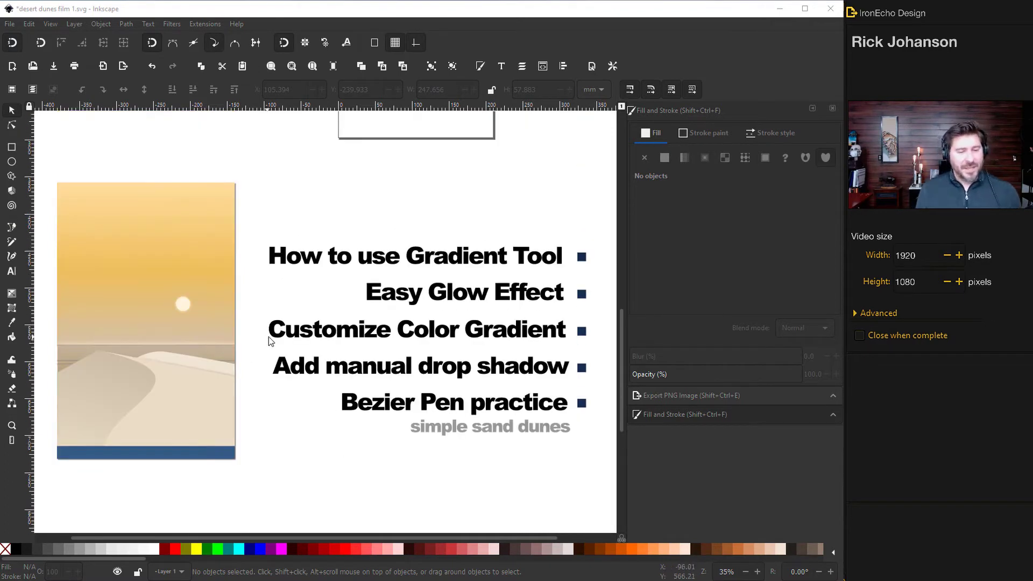
scroll(269, 337, down, 10)
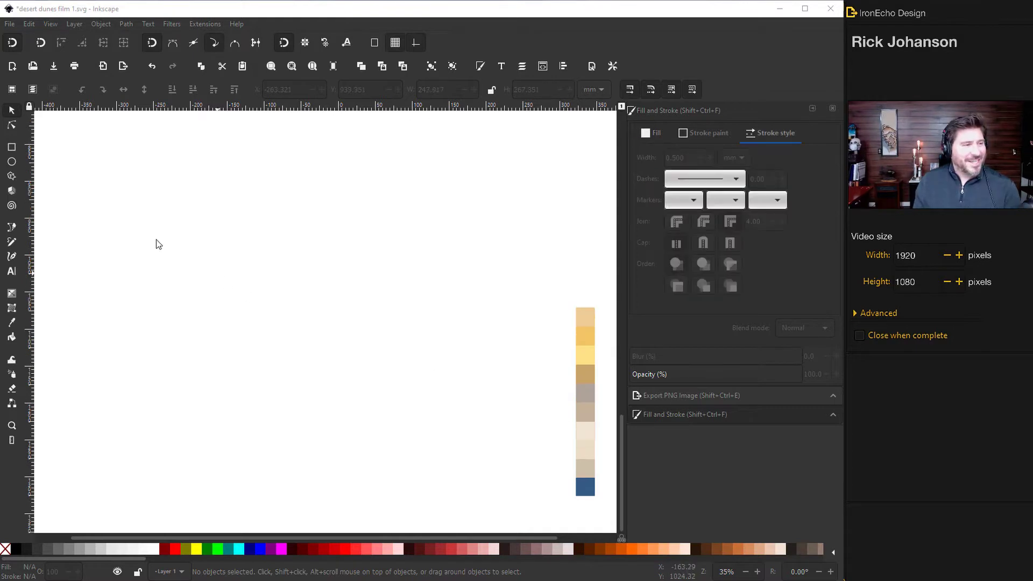
Draw a large rectangle and fill it with the pale tan swatch (eccd98ff).
click(11, 148)
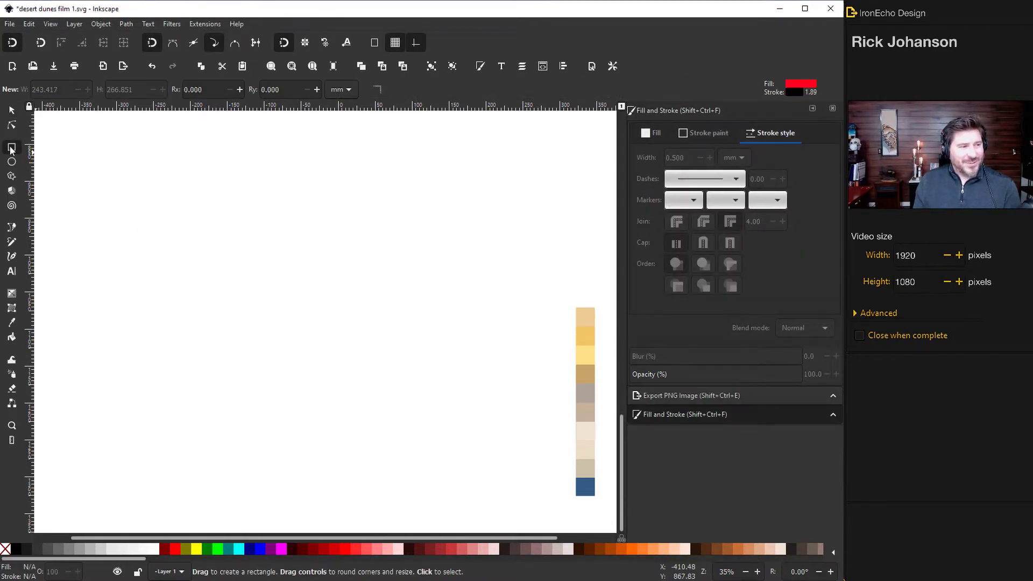
drag(157, 186, 386, 368)
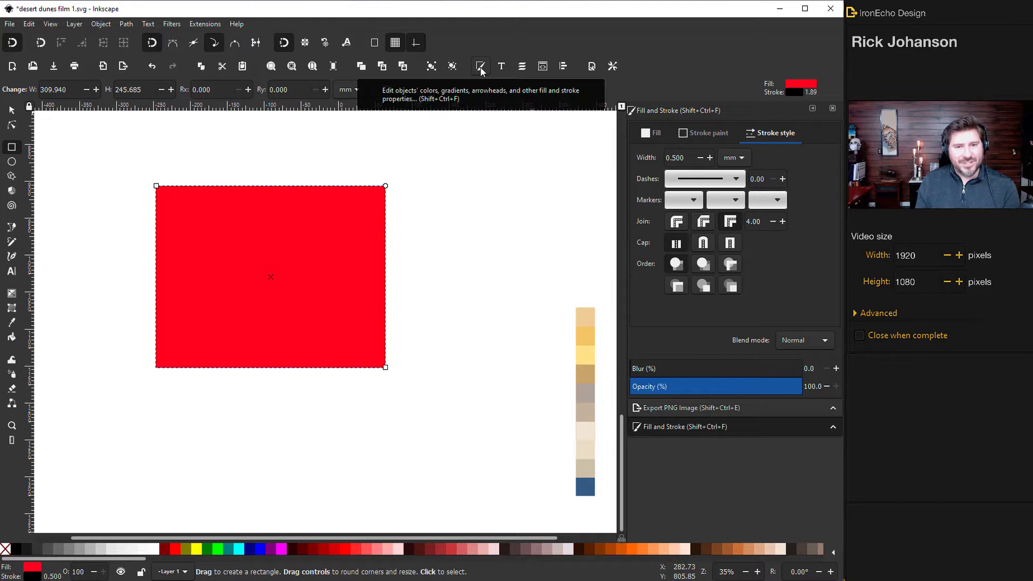
click(657, 134)
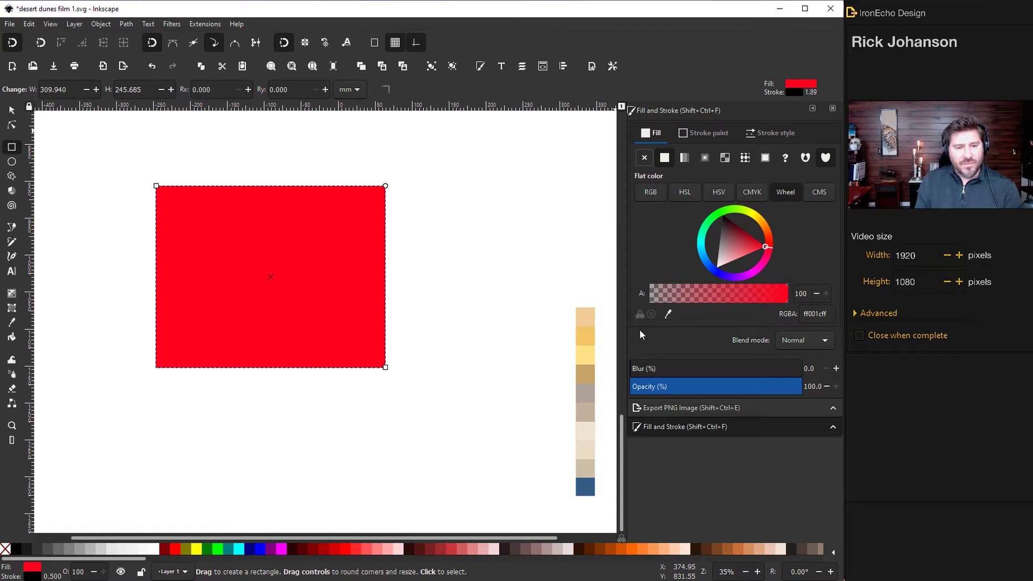
mouse_move(640, 335)
mouse_down()
mouse_move(584, 320)
mouse_move(584, 473)
mouse_move(561, 335)
mouse_move(621, 307)
mouse_up()
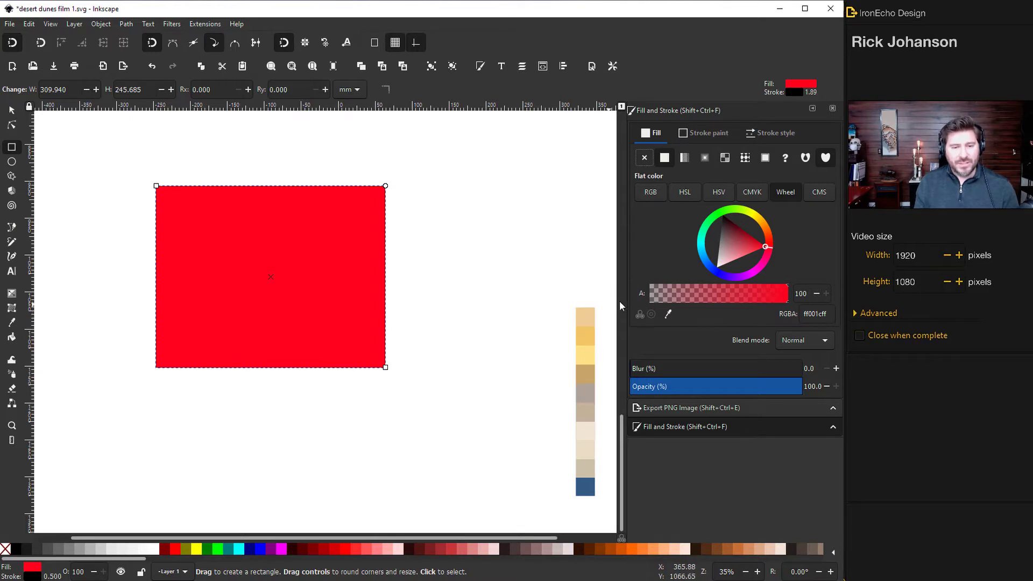
click(669, 315)
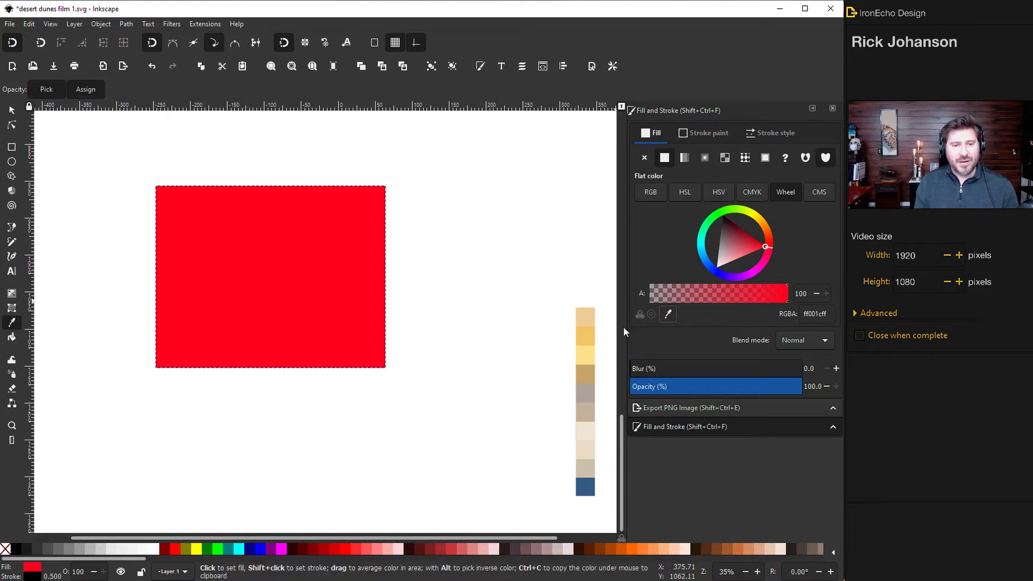
click(592, 318)
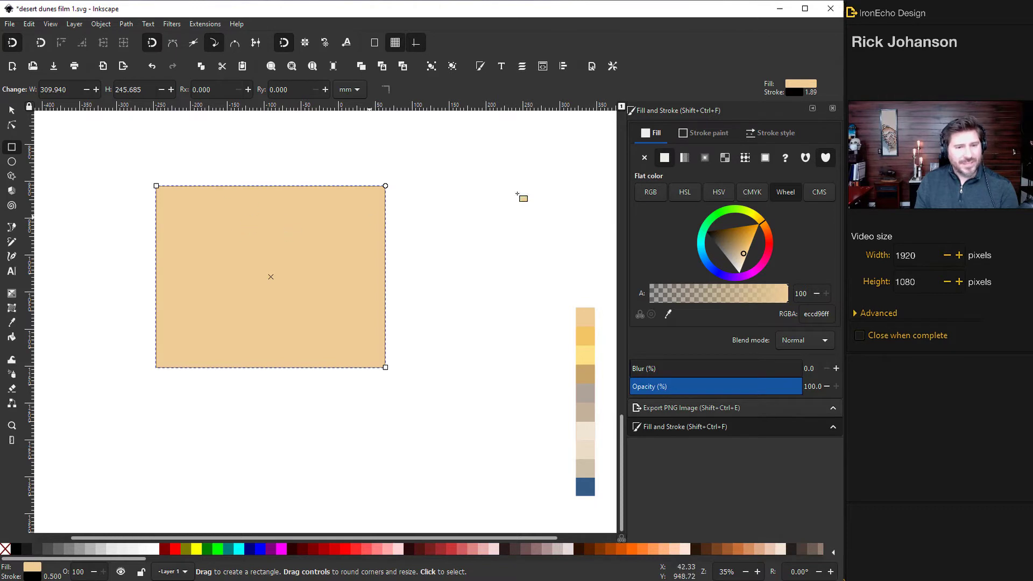
Remove the rectangle's outline by setting its stroke paint to none.
click(700, 131)
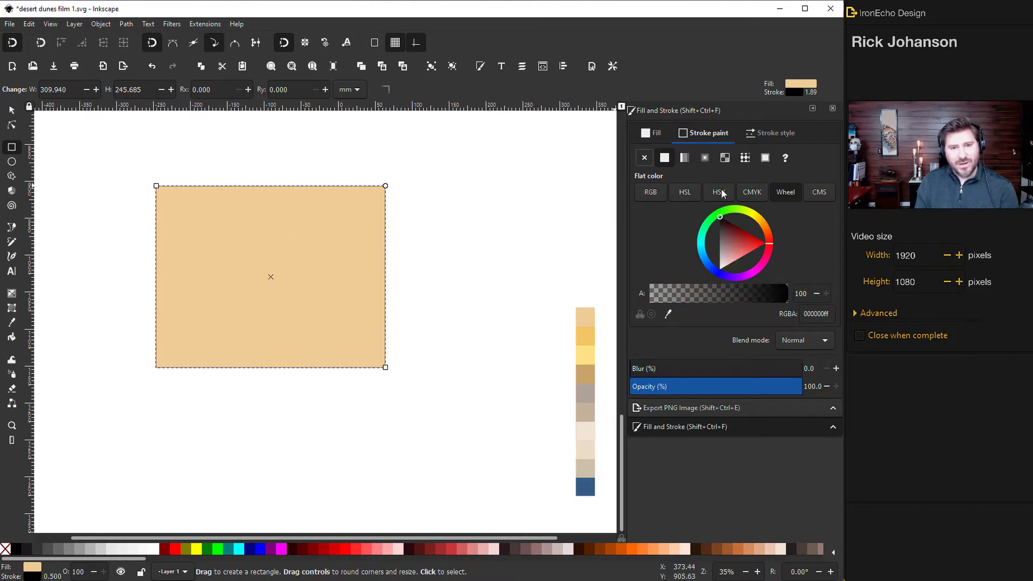
click(645, 157)
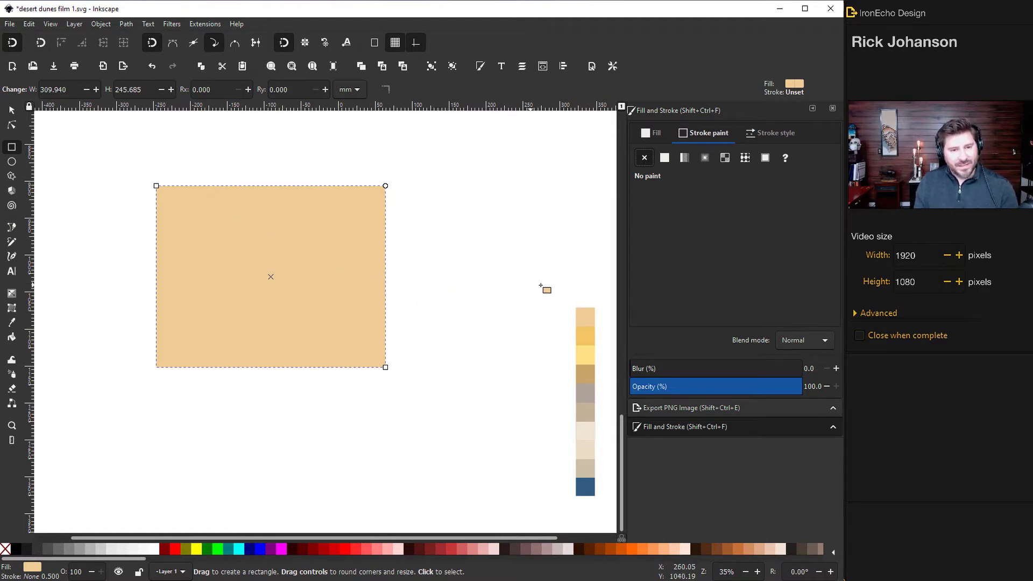
click(652, 133)
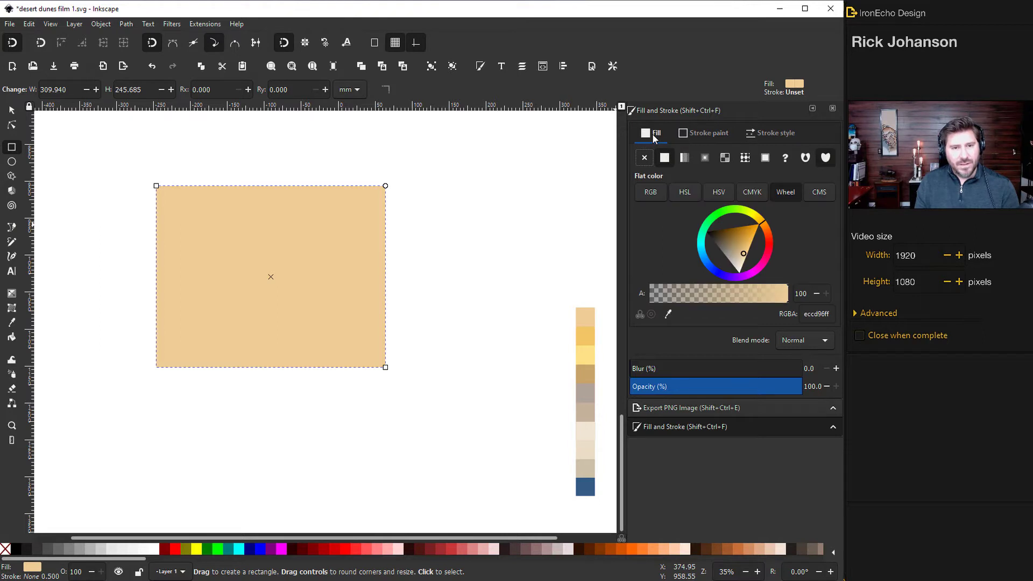
Convert the fill to a linear gradient and make its end stop partly transparent.
click(686, 157)
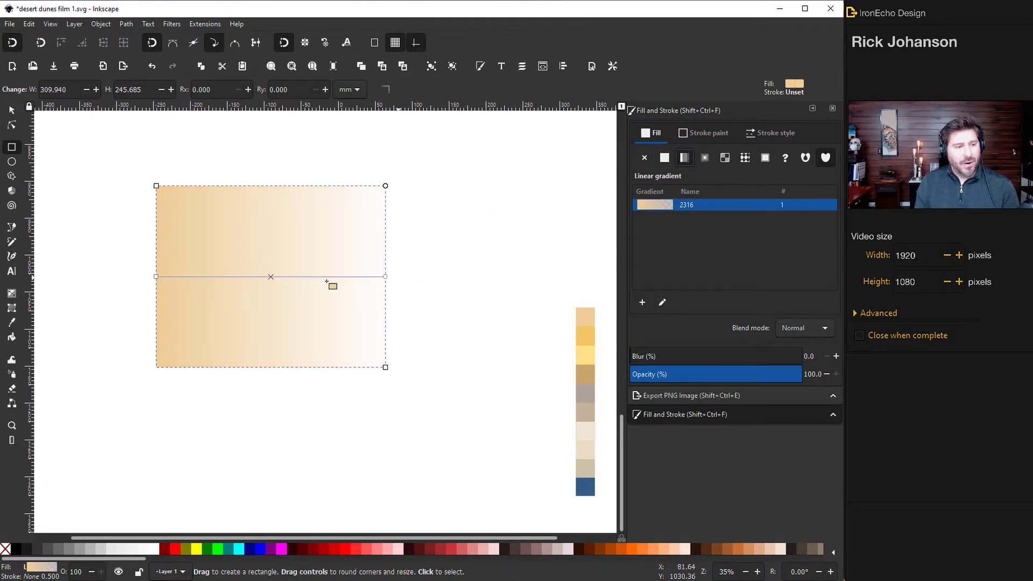
key(g)
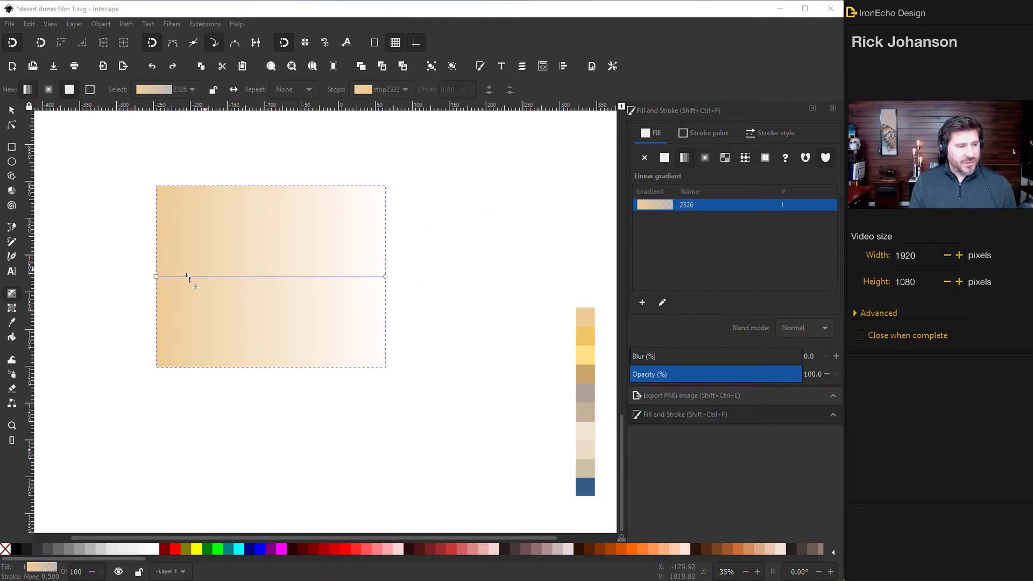
click(385, 277)
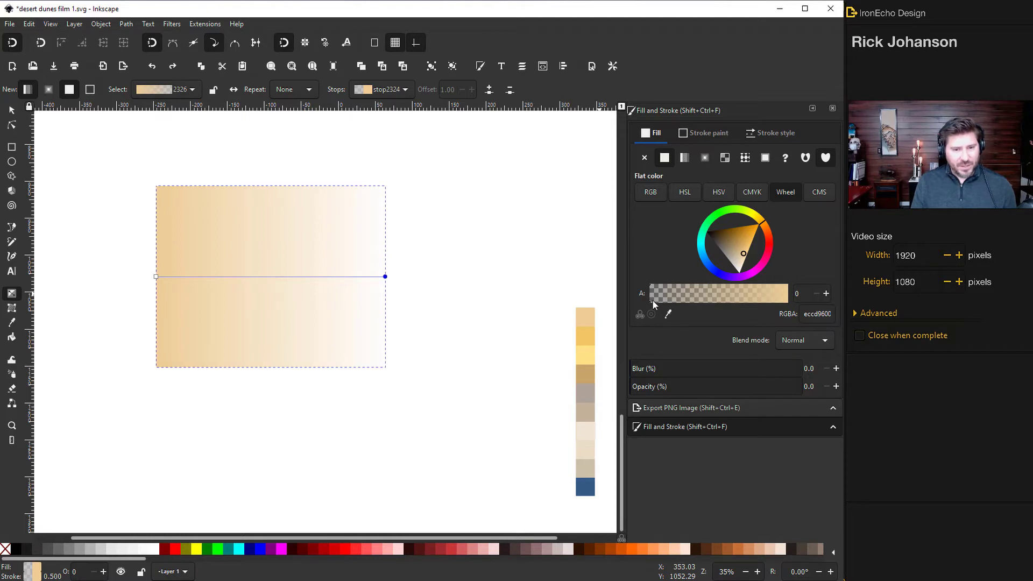
mouse_move(650, 299)
mouse_down()
mouse_move(796, 304)
mouse_move(644, 303)
mouse_up()
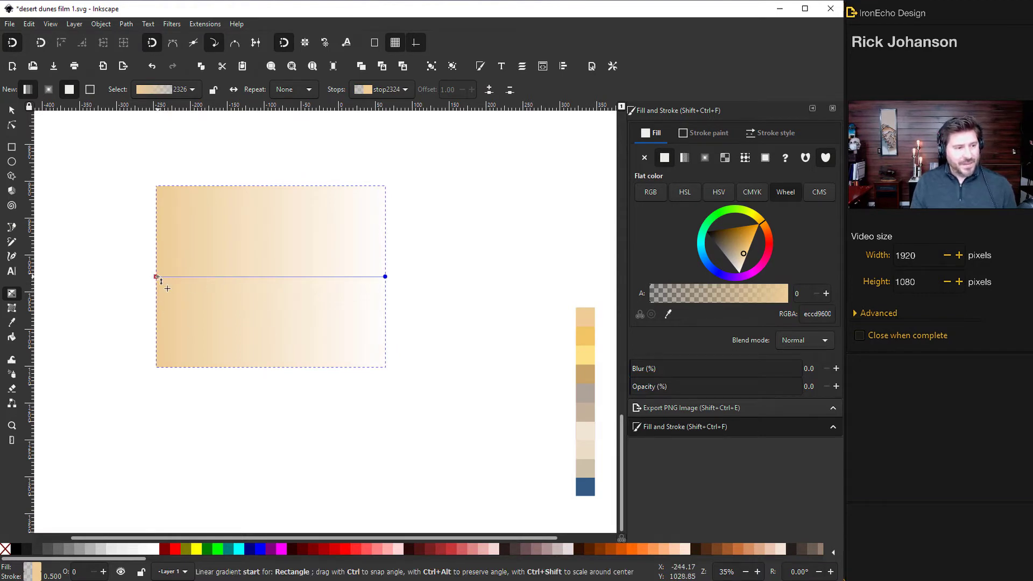
Reposition the gradient handles so it runs from the top edge to the bottom edge.
drag(157, 277, 270, 187)
click(357, 240)
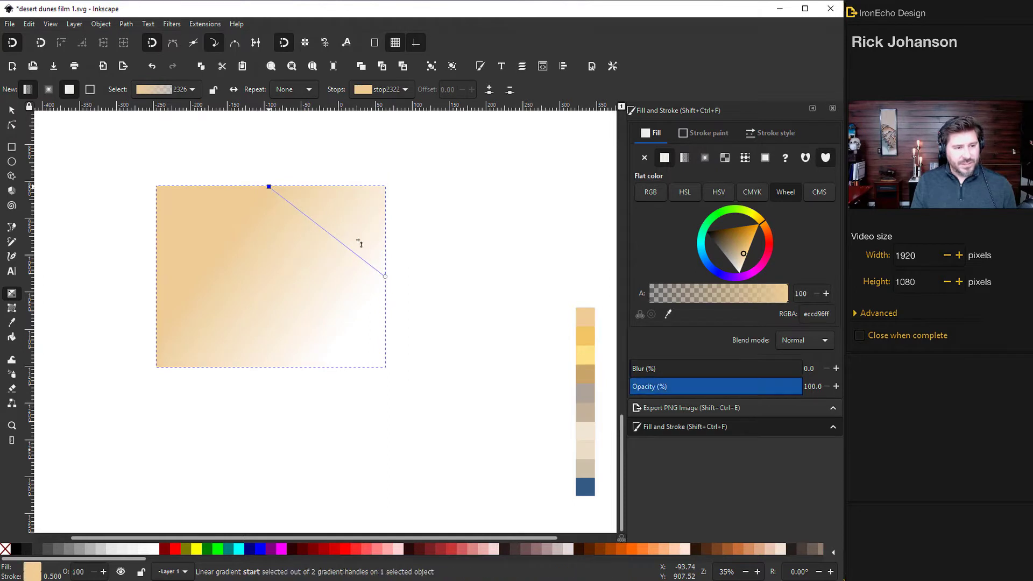
drag(386, 278, 273, 392)
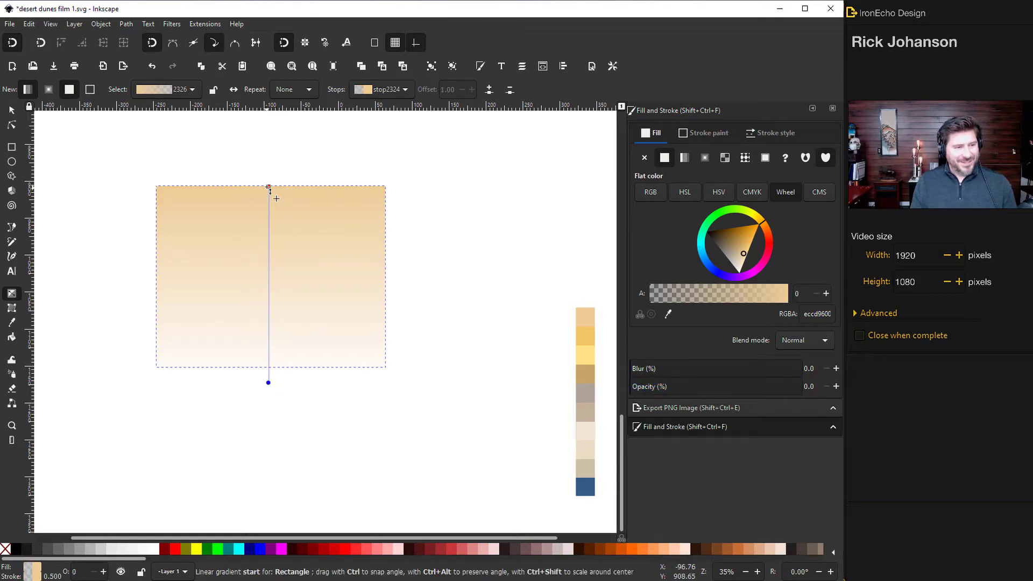
drag(268, 384, 269, 372)
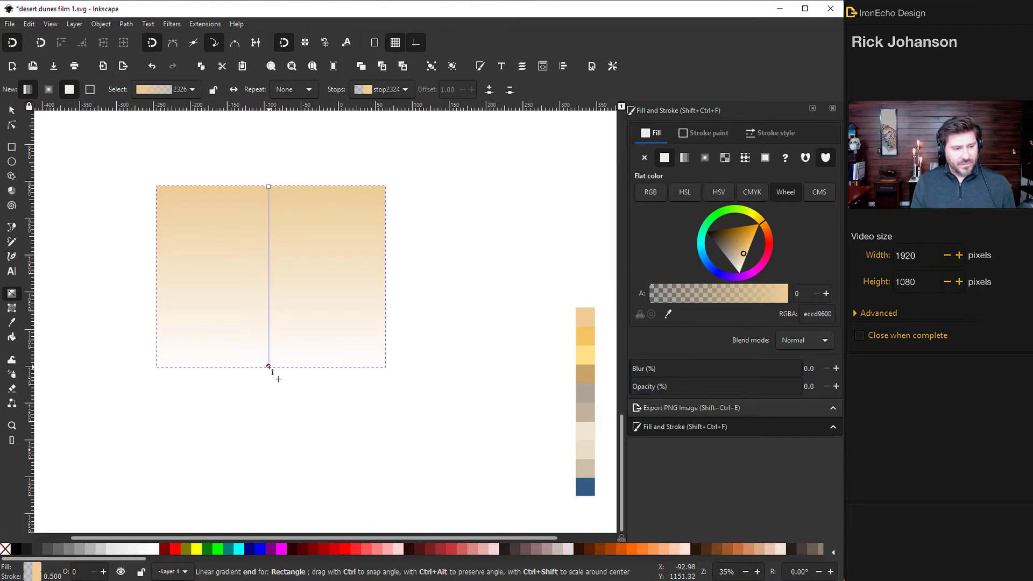
Make the gradient's end stop fully opaque with the light cream swatch colour.
drag(651, 298, 792, 299)
click(669, 314)
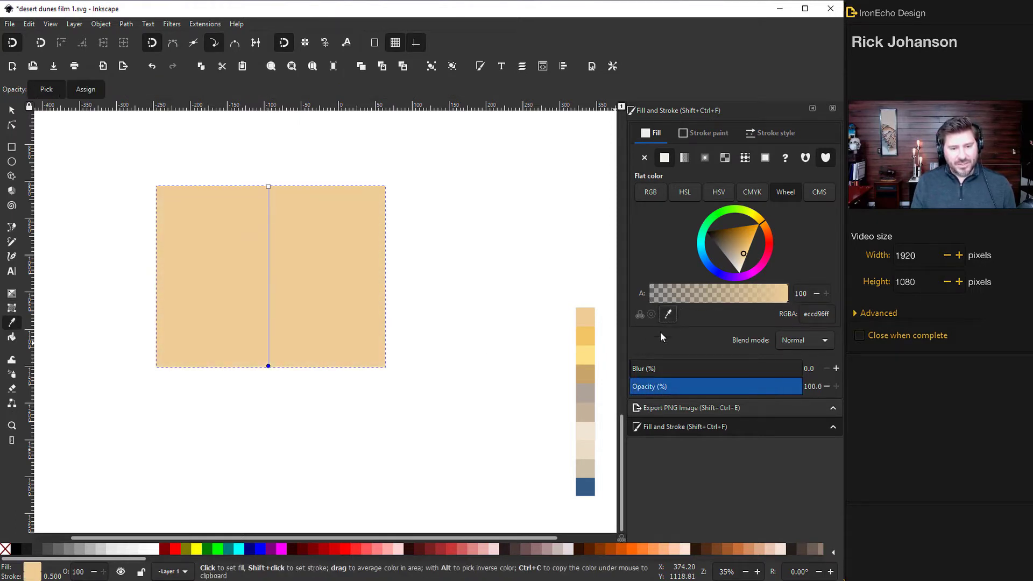
click(587, 431)
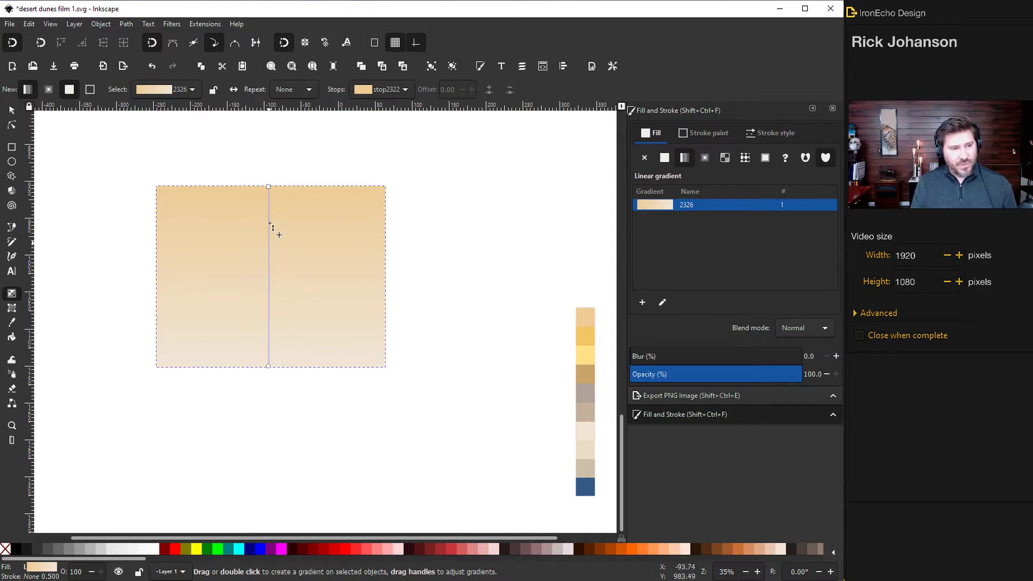
Add a middle gradient stop coloured warm yellow (f2c465ff) and move it lower.
double_click(269, 275)
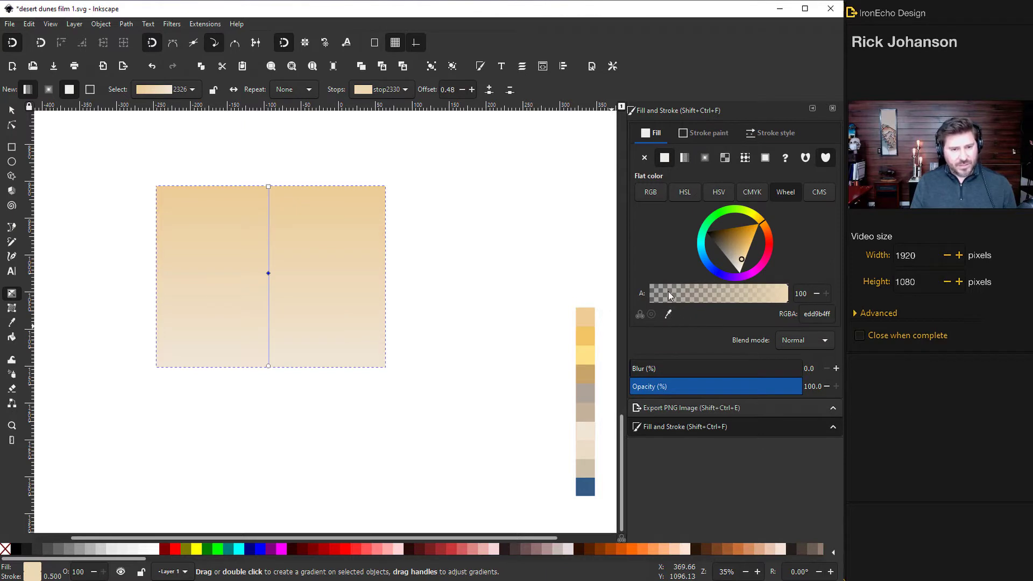
click(669, 315)
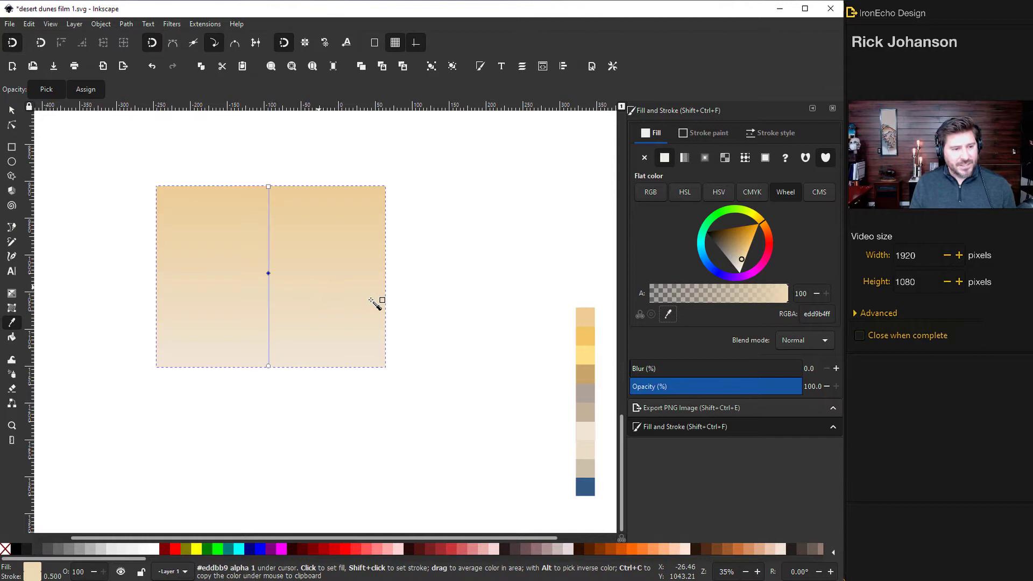
click(587, 337)
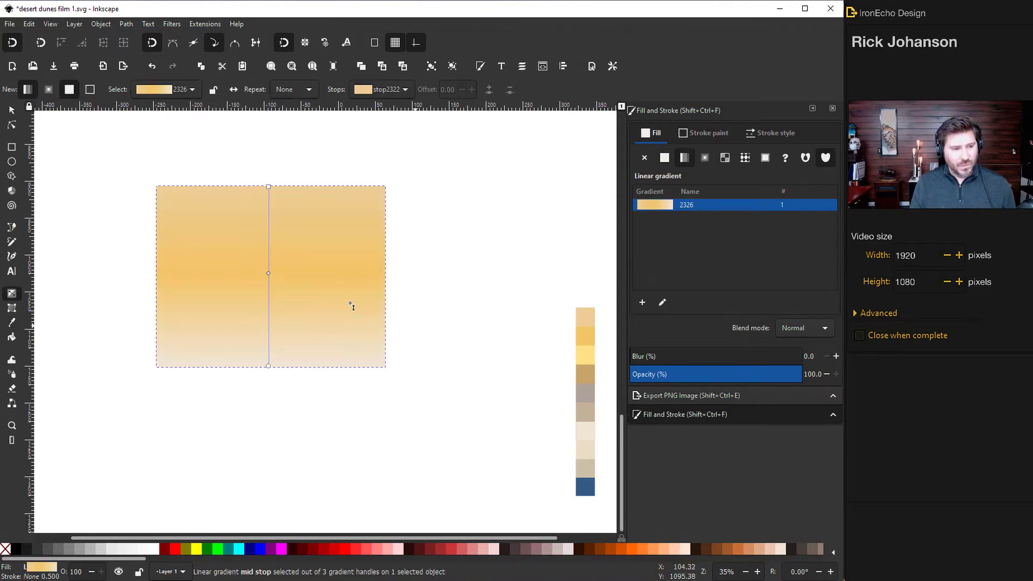
drag(272, 276, 273, 303)
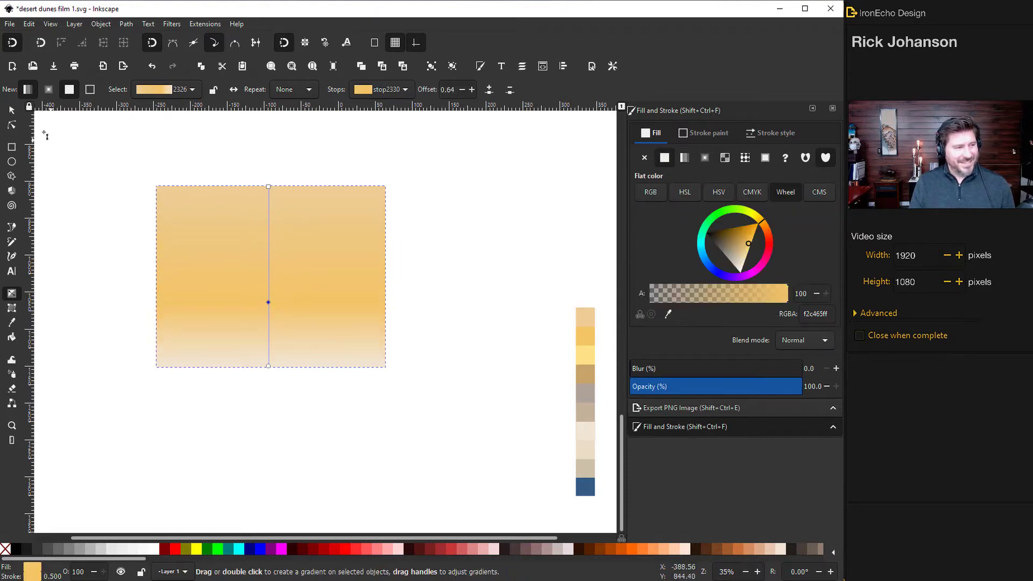
Stretch the sky rectangle taller, shift it down, and nudge the yellow stop near offset 0.62.
click(11, 110)
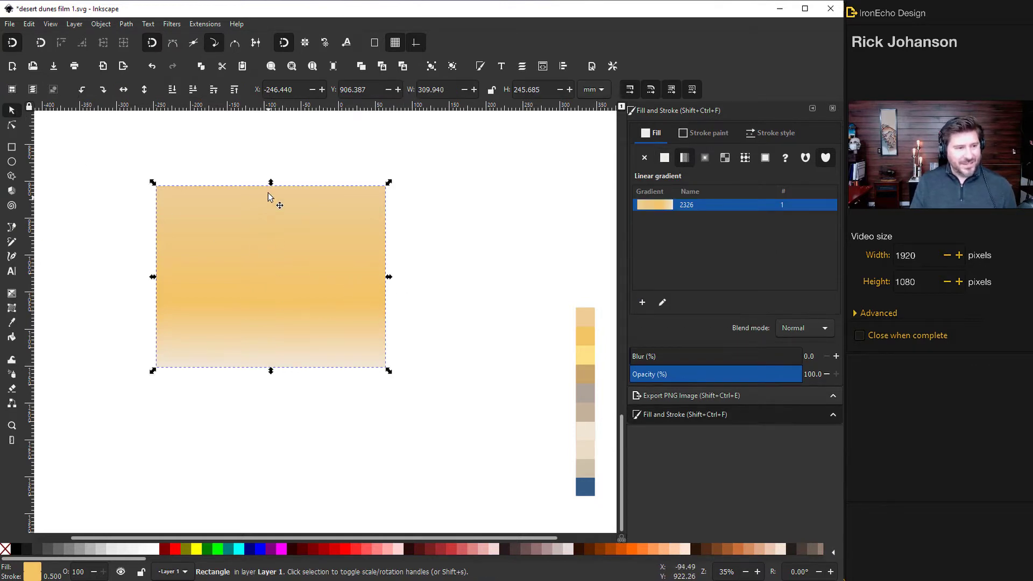
drag(271, 182, 270, 124)
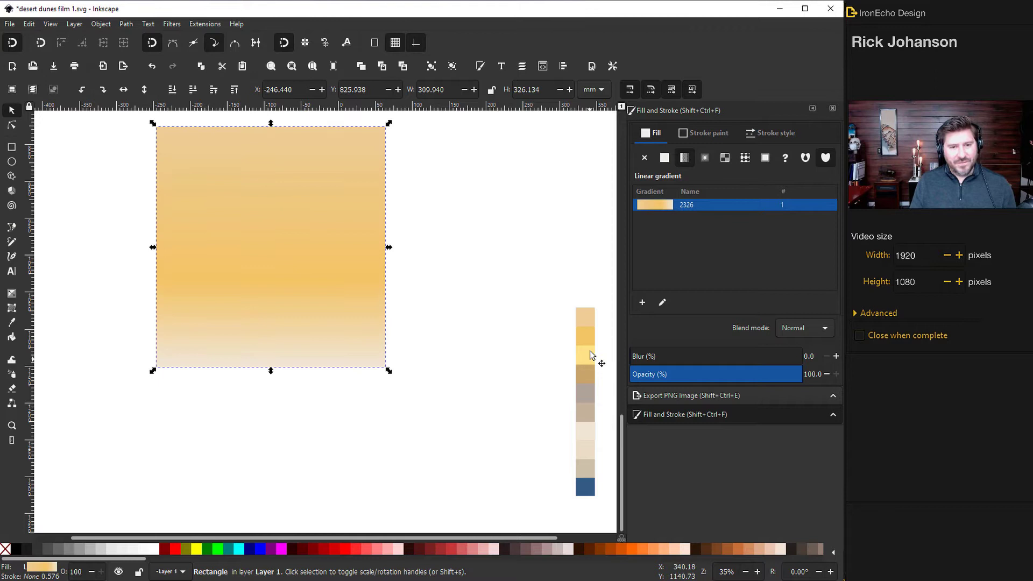
drag(259, 199, 267, 237)
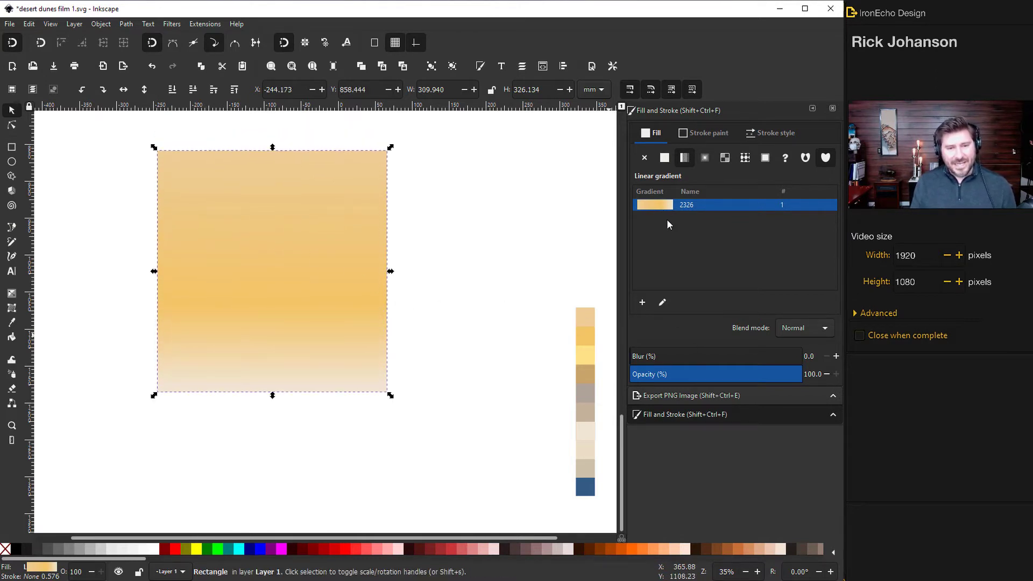
click(662, 305)
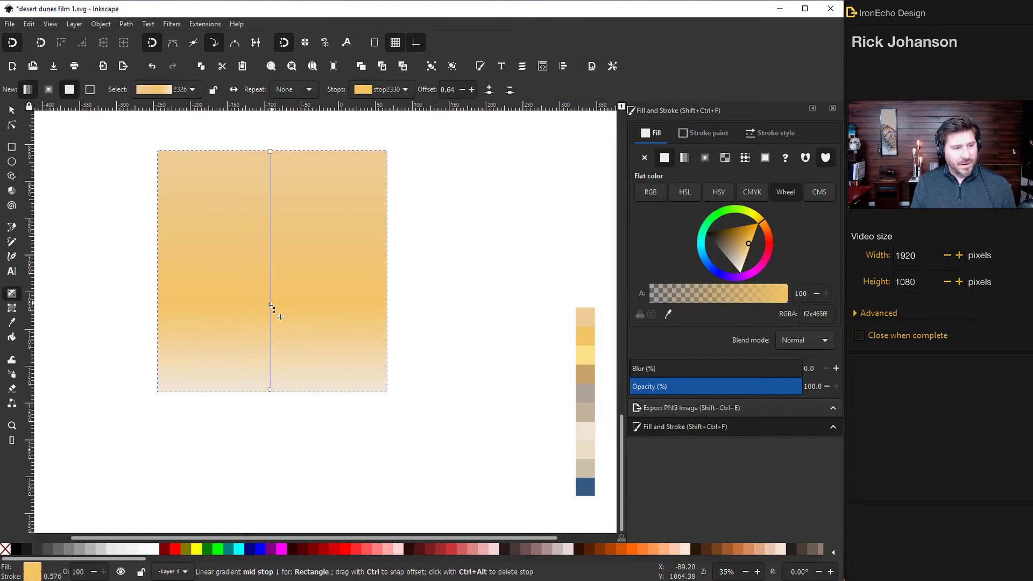
drag(270, 312, 272, 303)
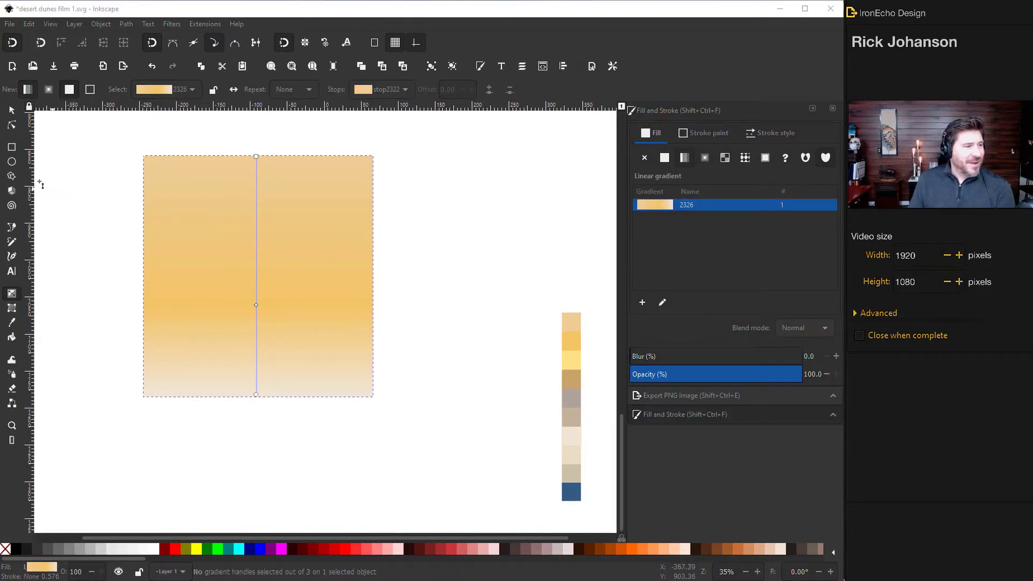
Draw a small white circle (ffffffff) and place it in the sky's golden band as the sun.
click(11, 163)
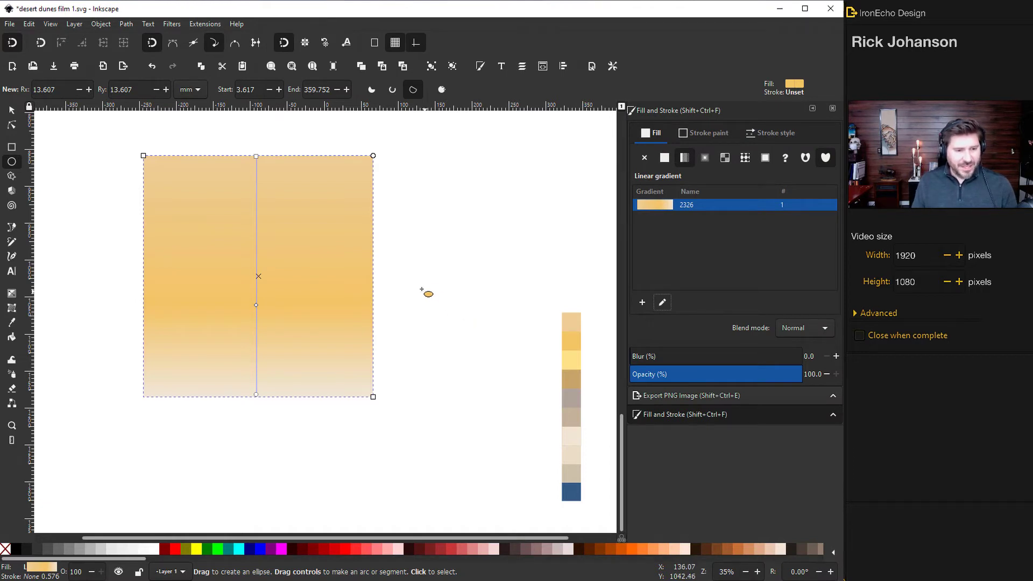
drag(442, 279, 462, 293)
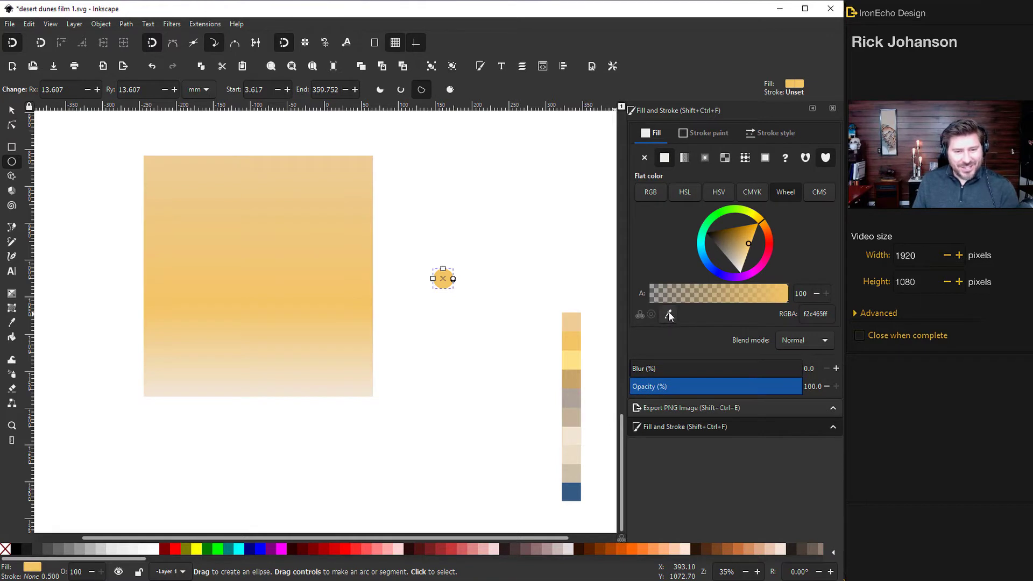
drag(744, 244, 741, 303)
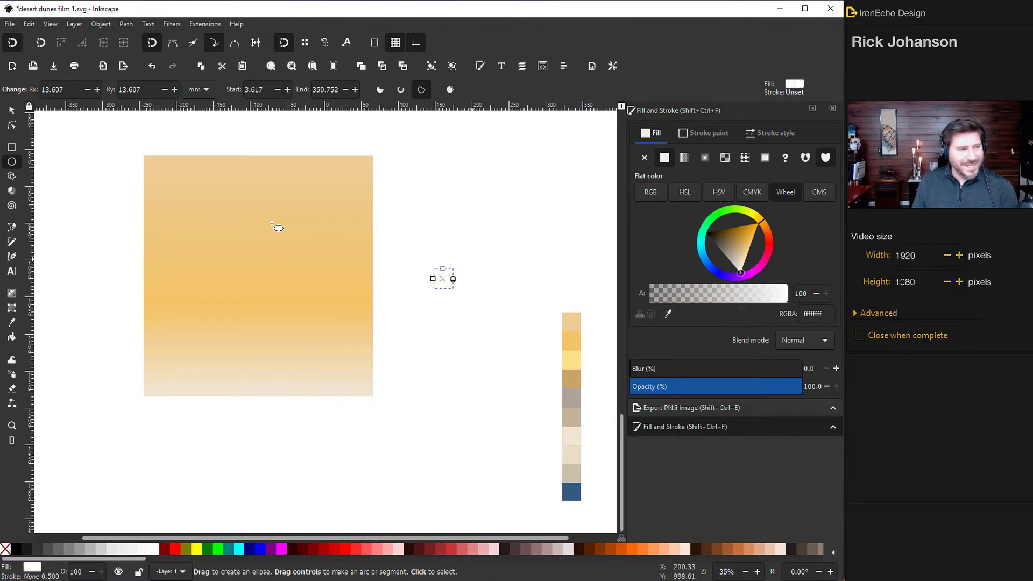
key(s)
drag(436, 284, 308, 323)
click(408, 324)
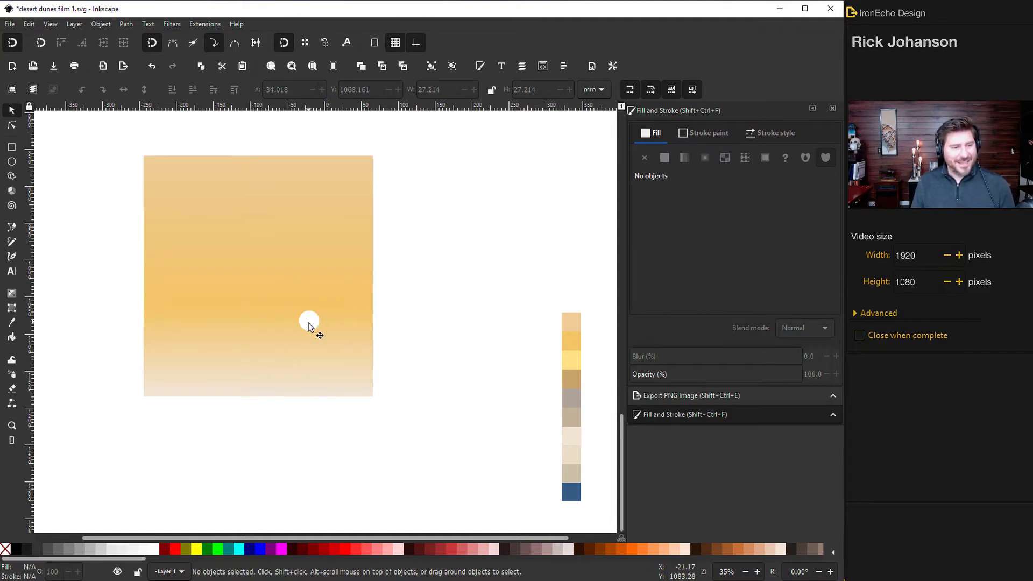
scroll(309, 324, up, 4)
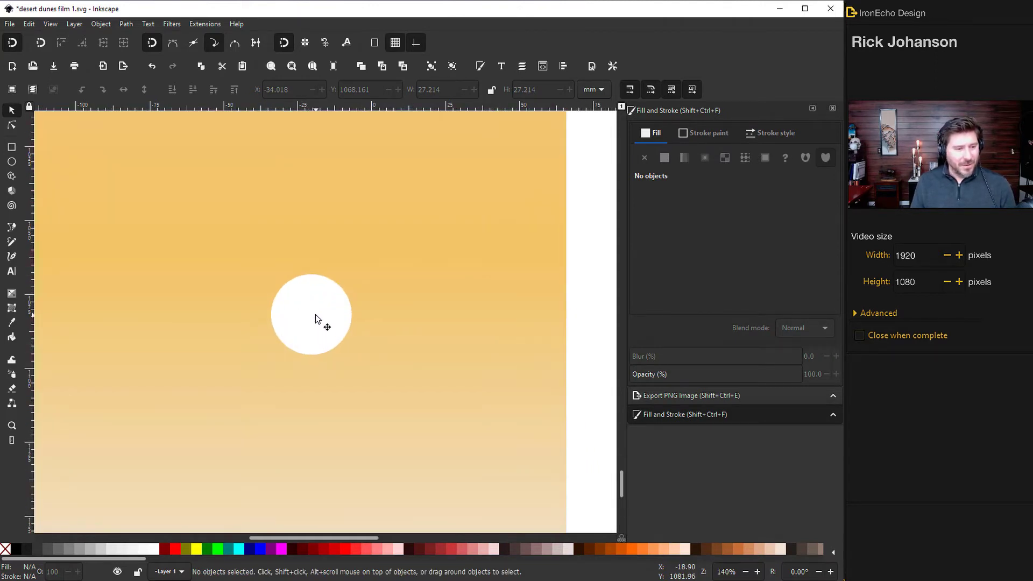
Blur the white sun circle to 35.2% for a soft glowing halo.
click(316, 312)
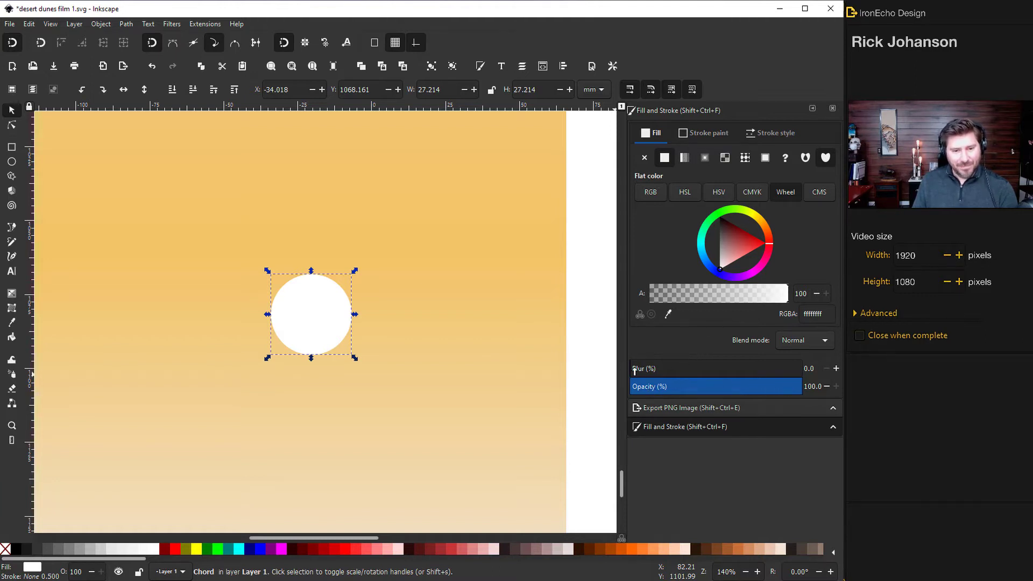
drag(633, 371, 691, 372)
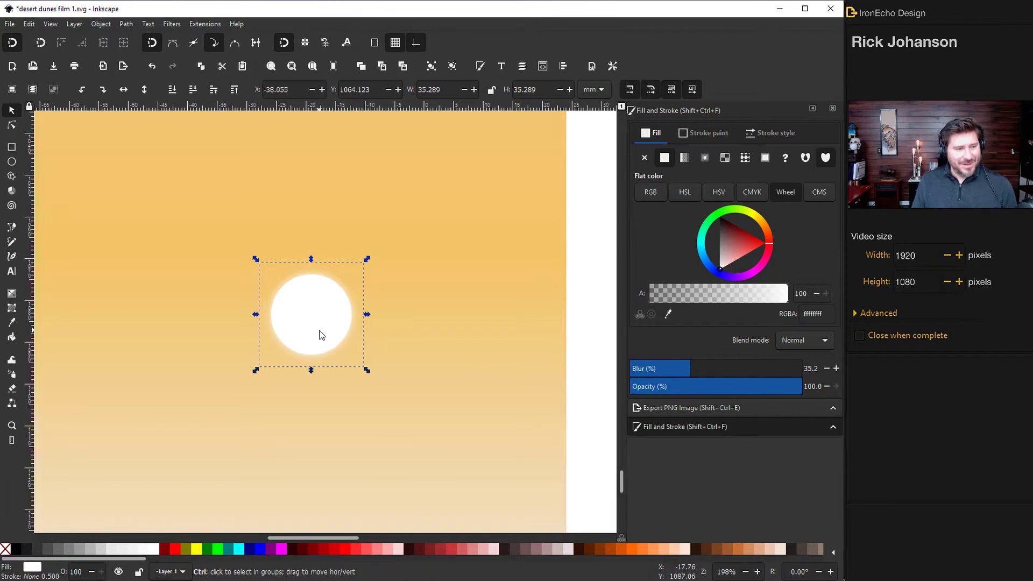
scroll(320, 334, up, 2)
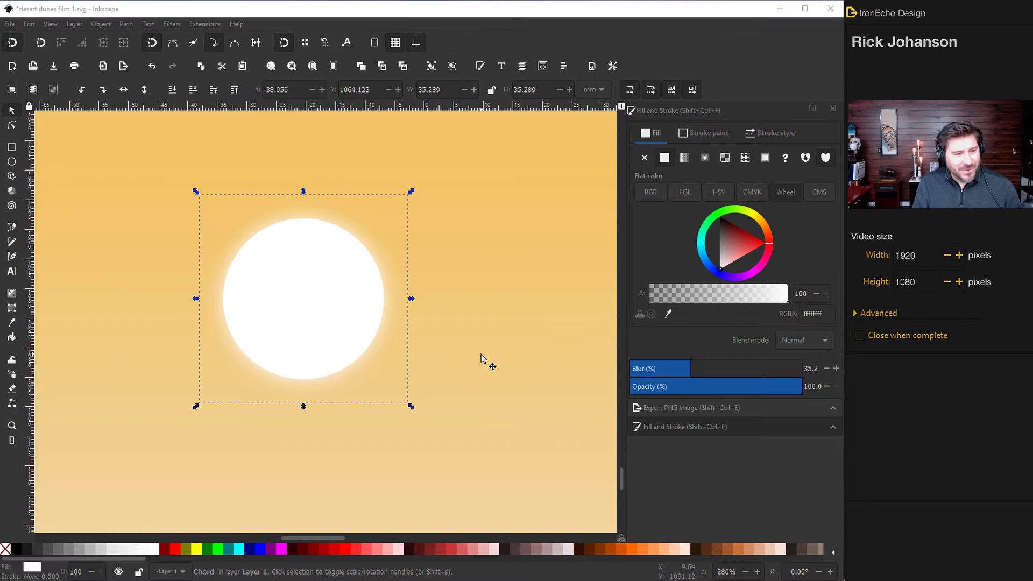
Draw a long rectangle across the bottom of the sky filled with the grey swatch (aea399ff).
scroll(482, 358, down, 3)
scroll(495, 371, down, 2)
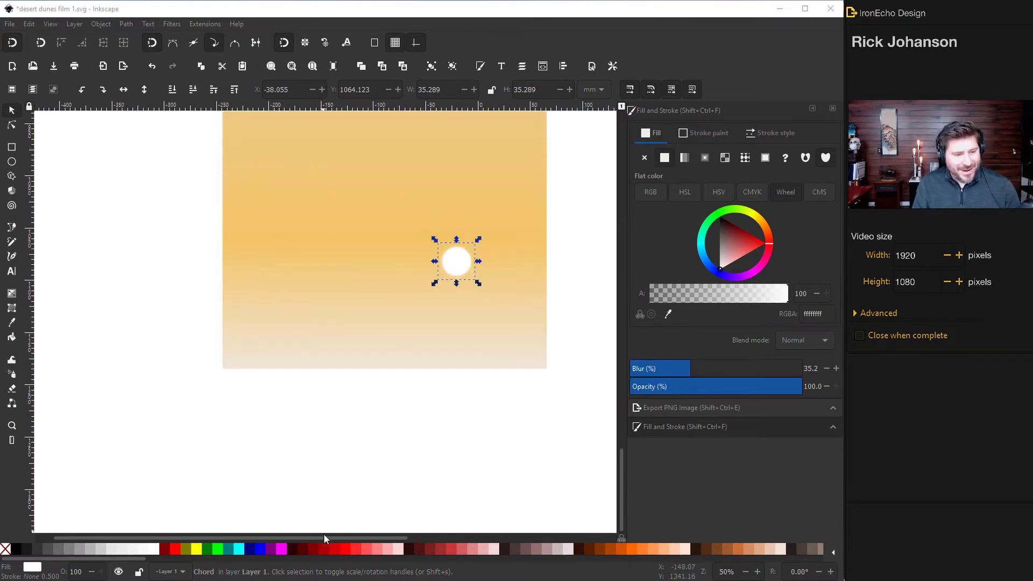
drag(324, 533, 359, 535)
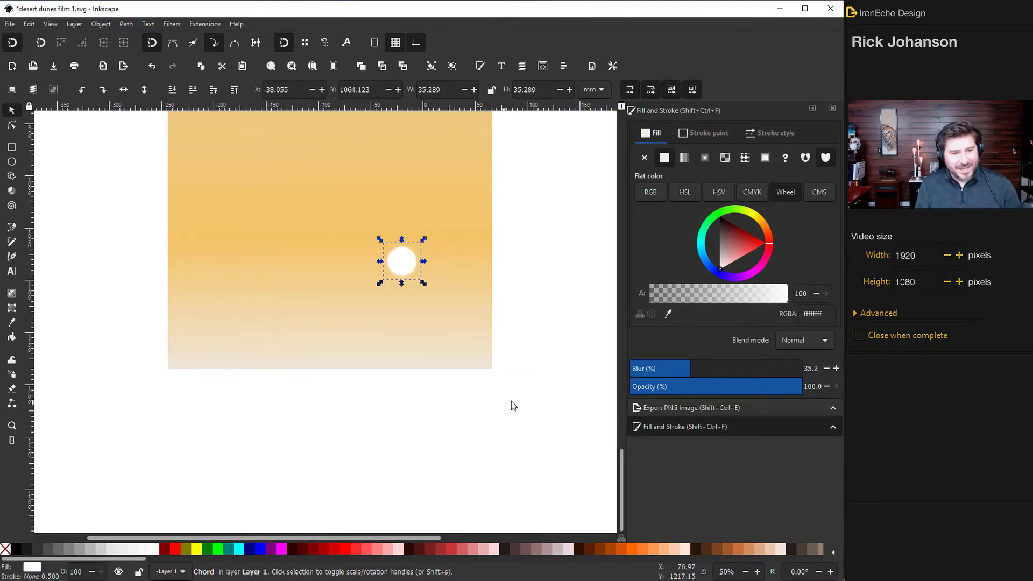
scroll(441, 533, down, 1)
drag(418, 537, 499, 539)
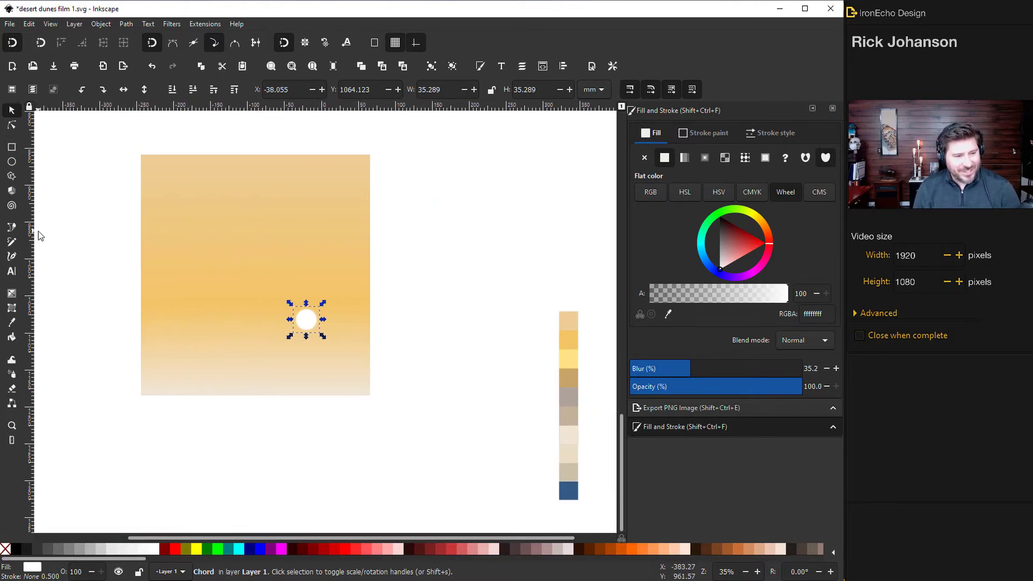
click(17, 149)
key(ctrl+z)
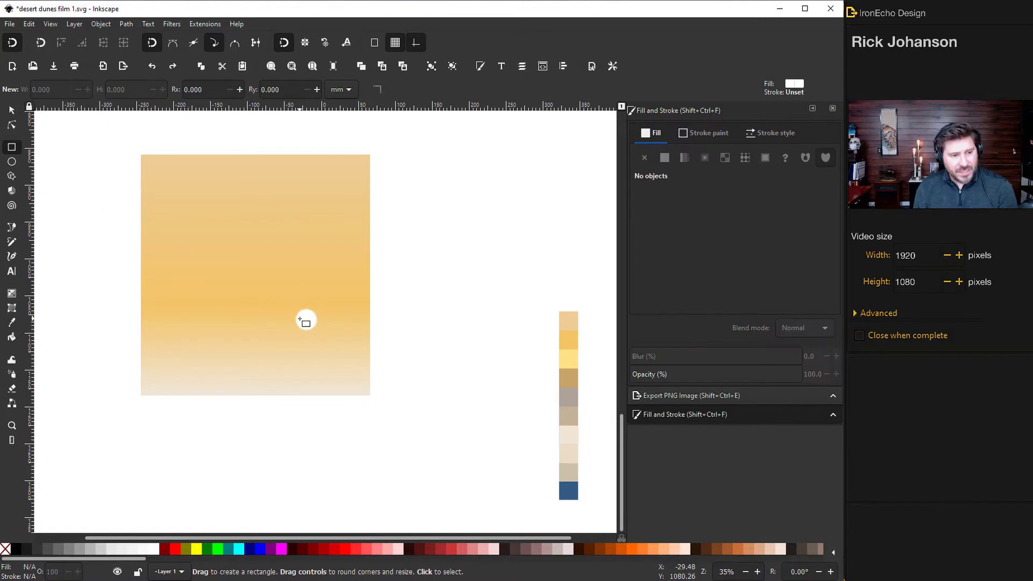
mouse_move(54, 401)
mouse_down()
mouse_move(406, 406)
mouse_move(487, 424)
mouse_up()
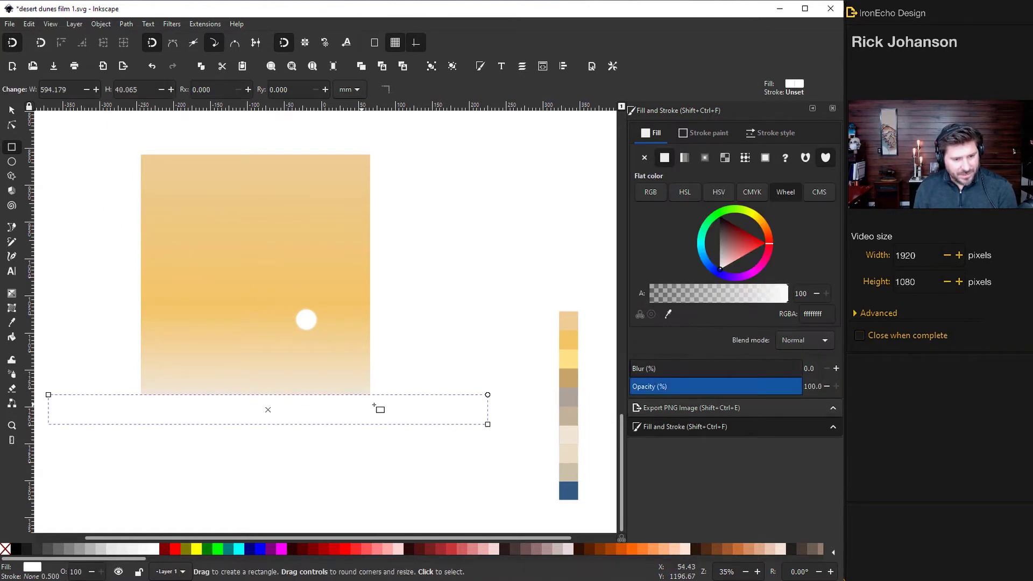
click(668, 314)
click(570, 399)
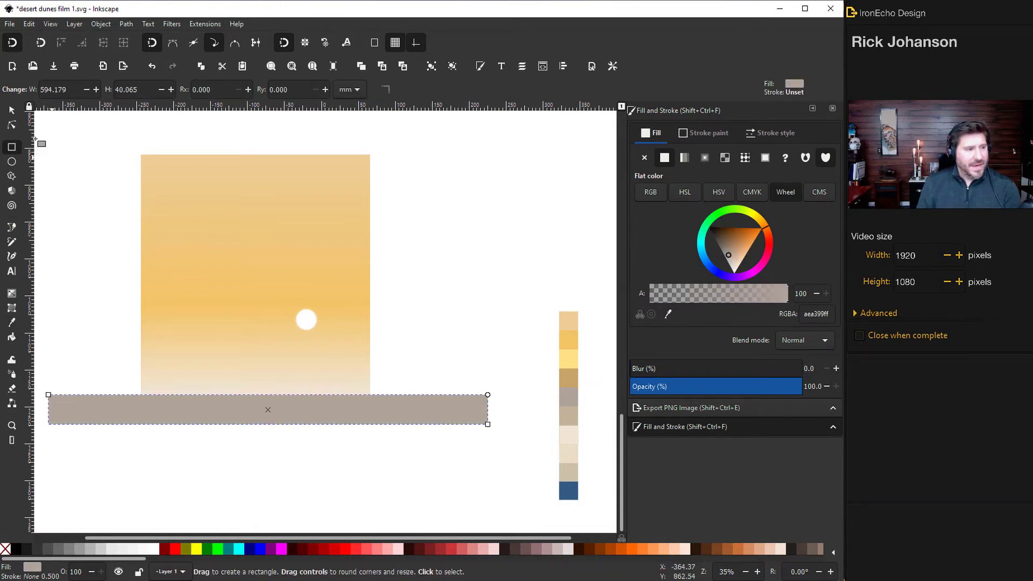
Flatten the grey rectangle into a thin 1.890 mm horizon line.
click(13, 111)
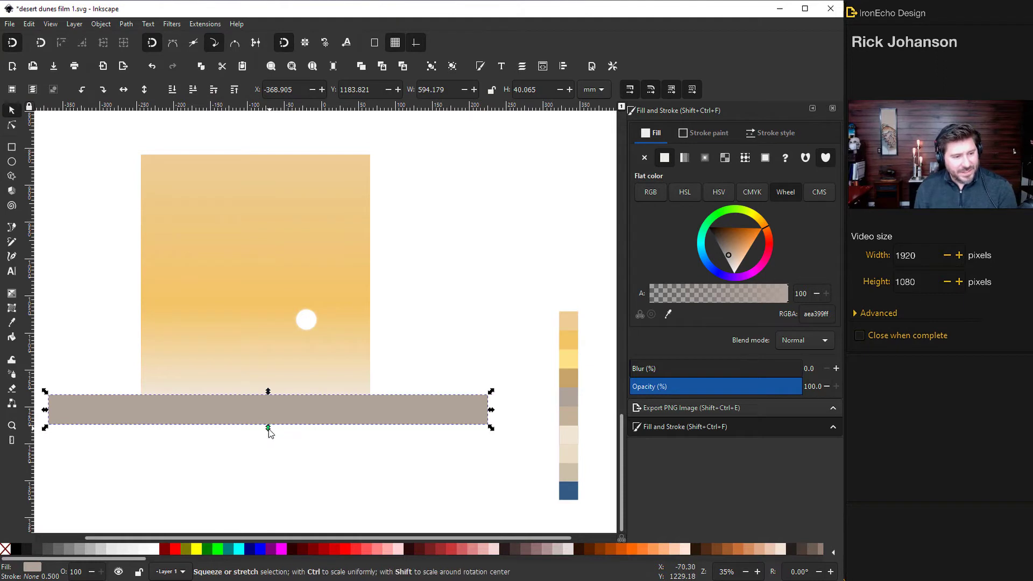
drag(268, 427, 268, 401)
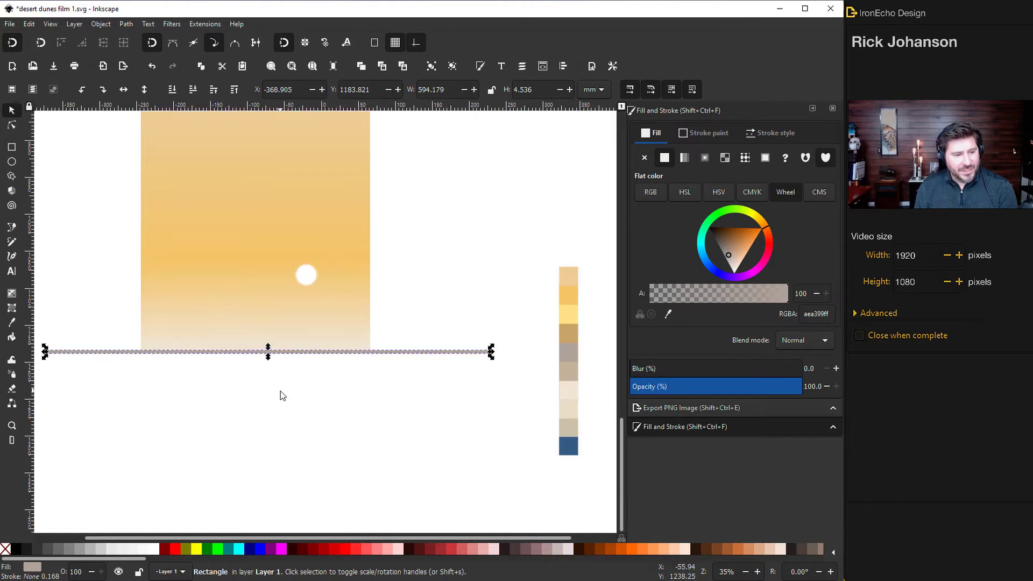
scroll(279, 394, down, 2)
scroll(373, 392, up, 1)
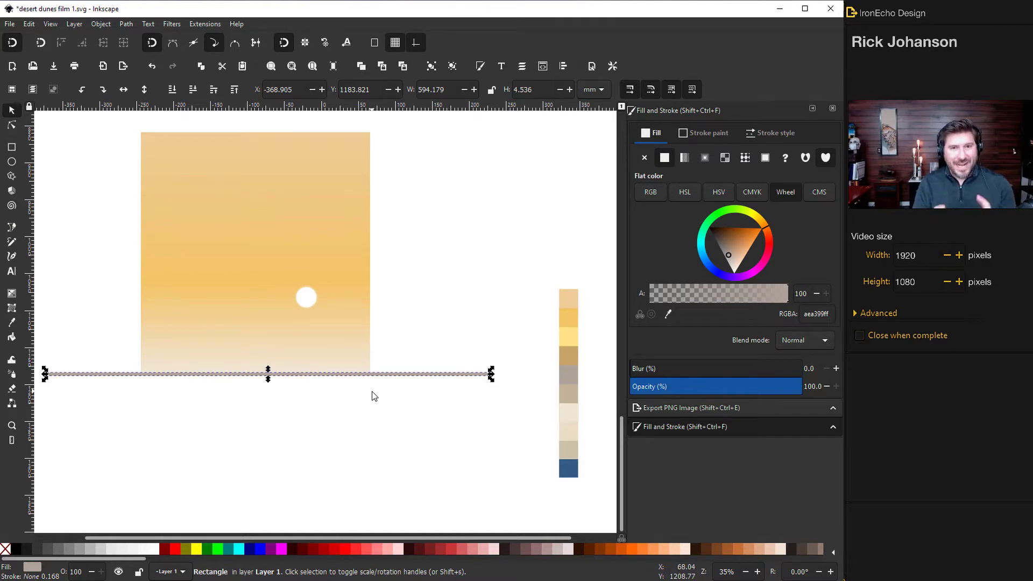
click(544, 376)
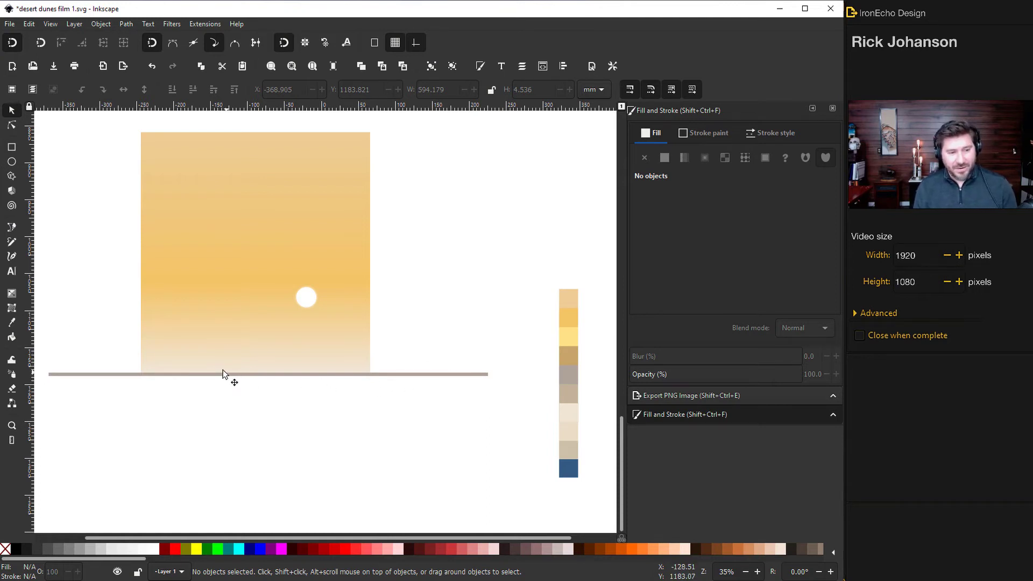
click(428, 375)
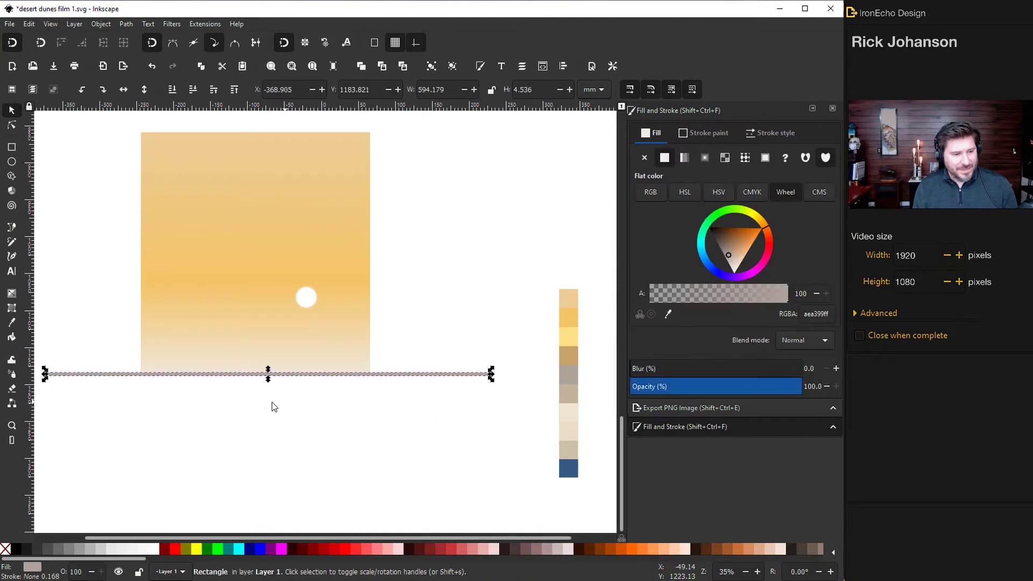
ctrl+scroll(270, 406, up, 2)
drag(269, 357, 270, 353)
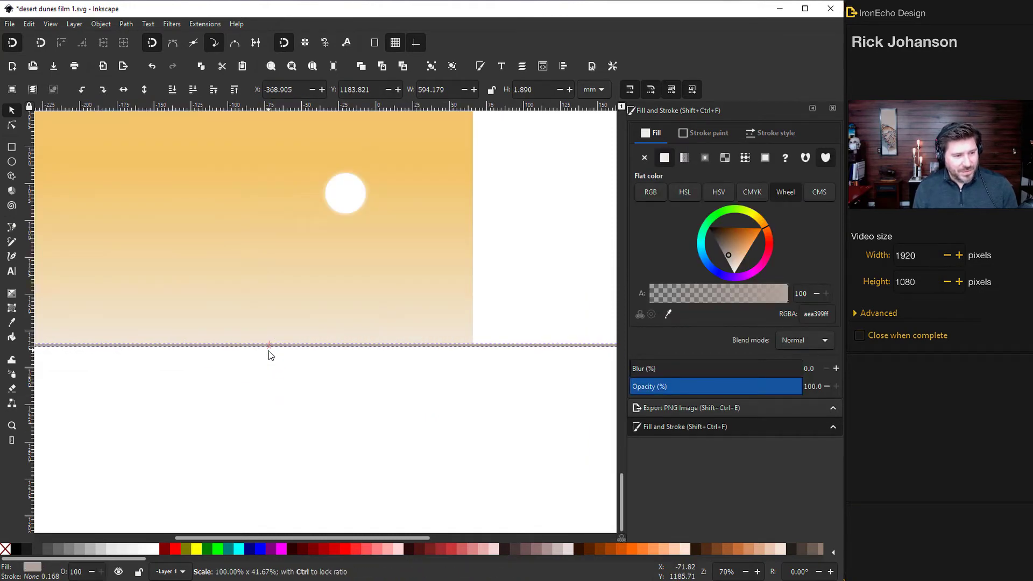
Draw a large rectangle below the sky and fill it with the tan swatch (c4b49bff).
ctrl+scroll(332, 386, down, 4)
scroll(344, 420, up, 1)
click(353, 447)
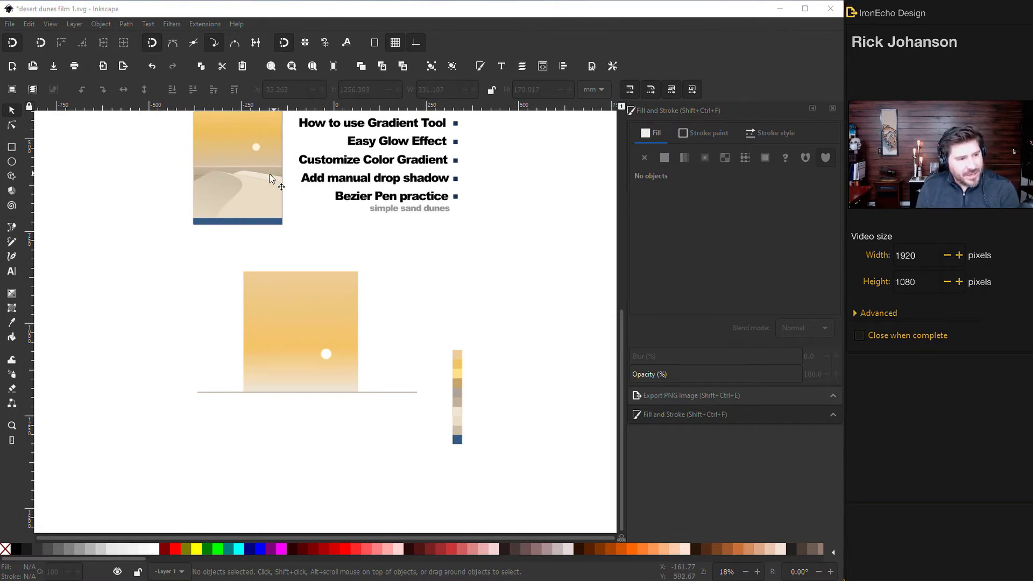
click(11, 147)
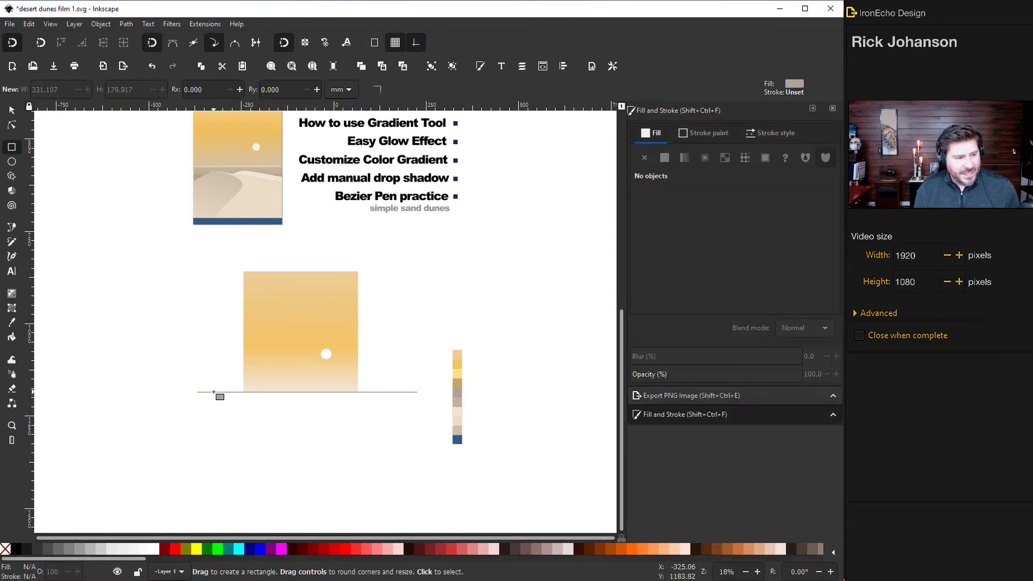
drag(214, 392, 390, 430)
scroll(349, 416, up, 2)
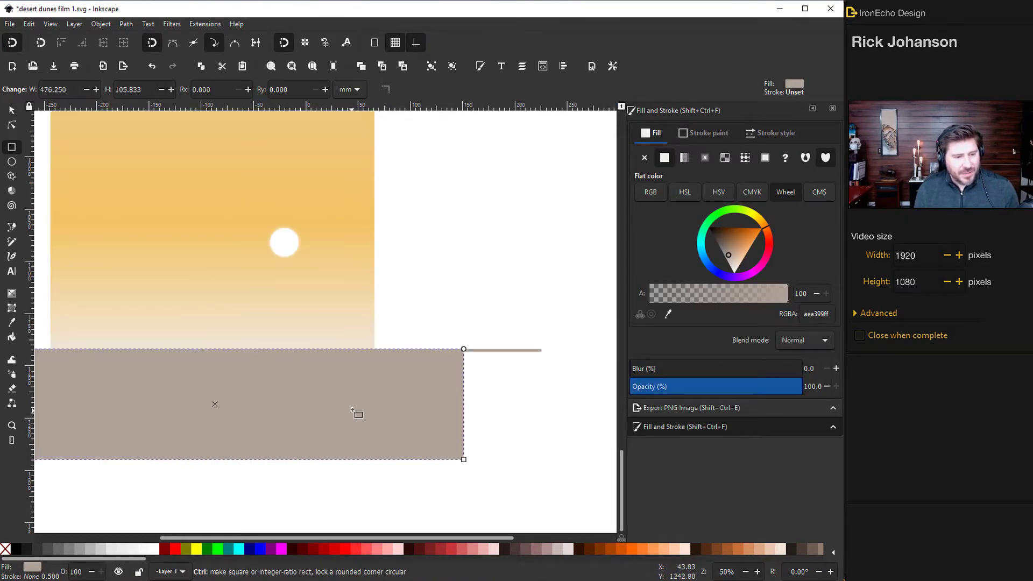
drag(360, 540, 435, 540)
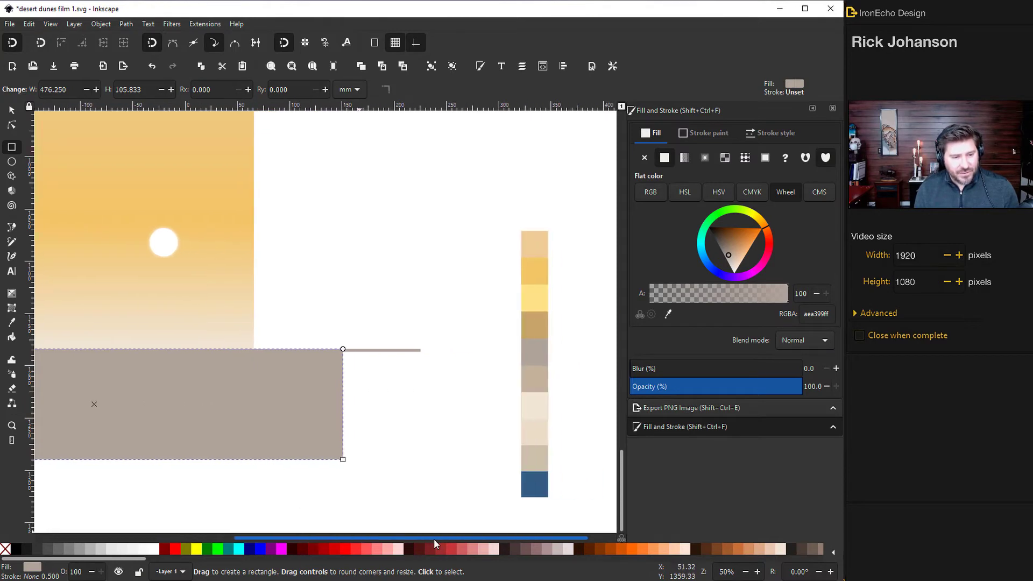
click(668, 313)
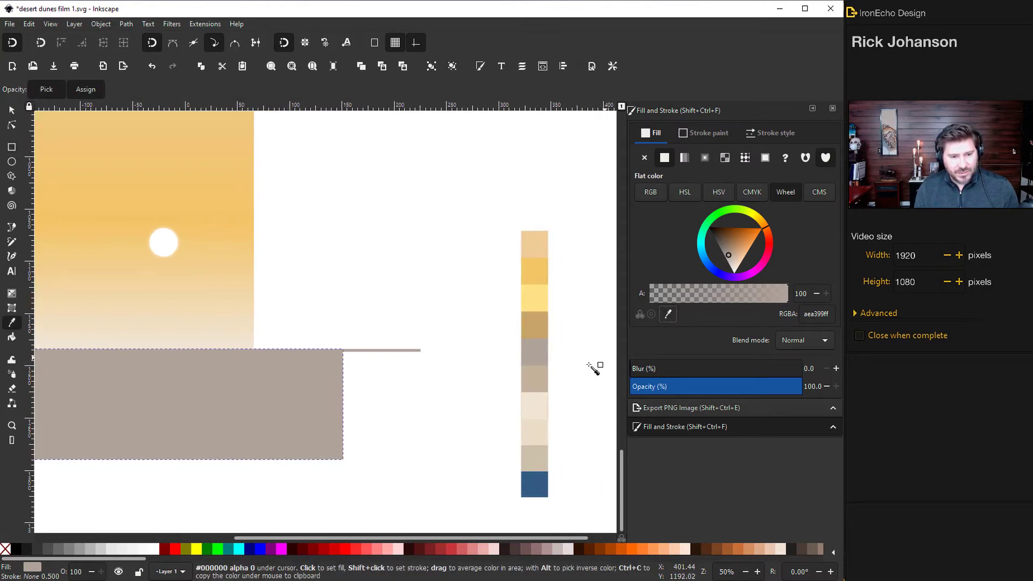
click(545, 386)
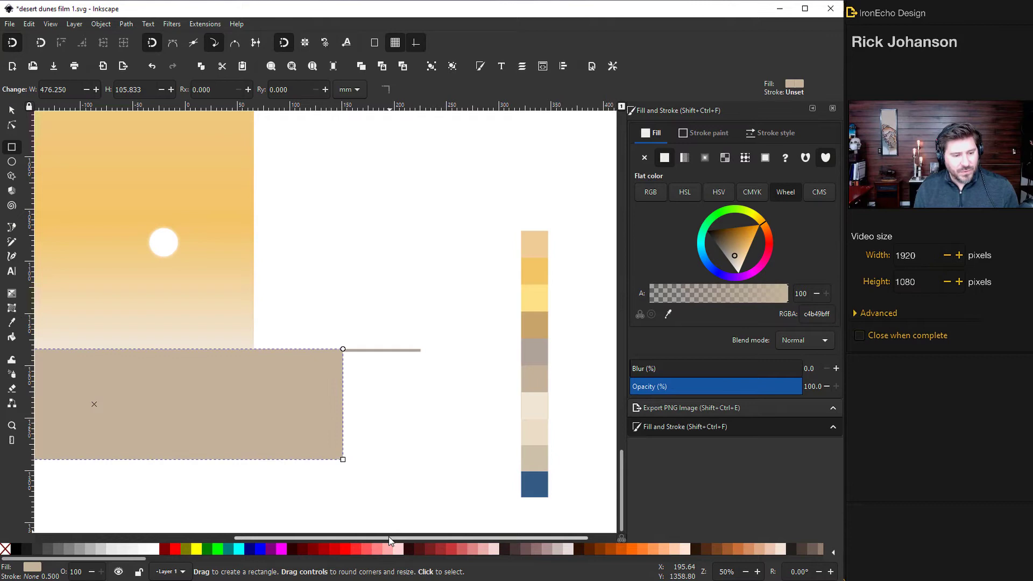
Lower the tan ground rectangle beneath the horizon line in the stacking order.
drag(388, 537, 242, 530)
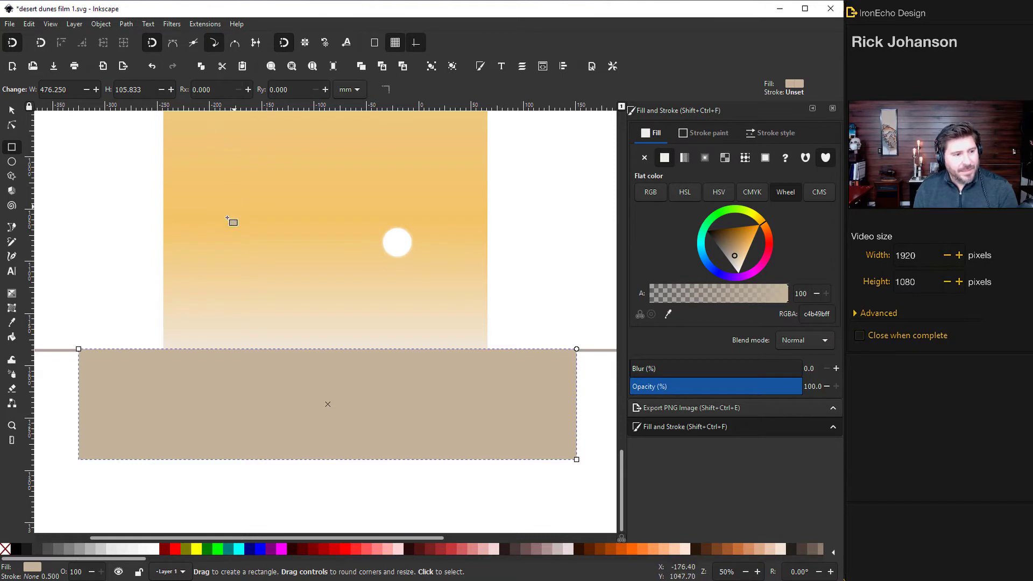
click(11, 111)
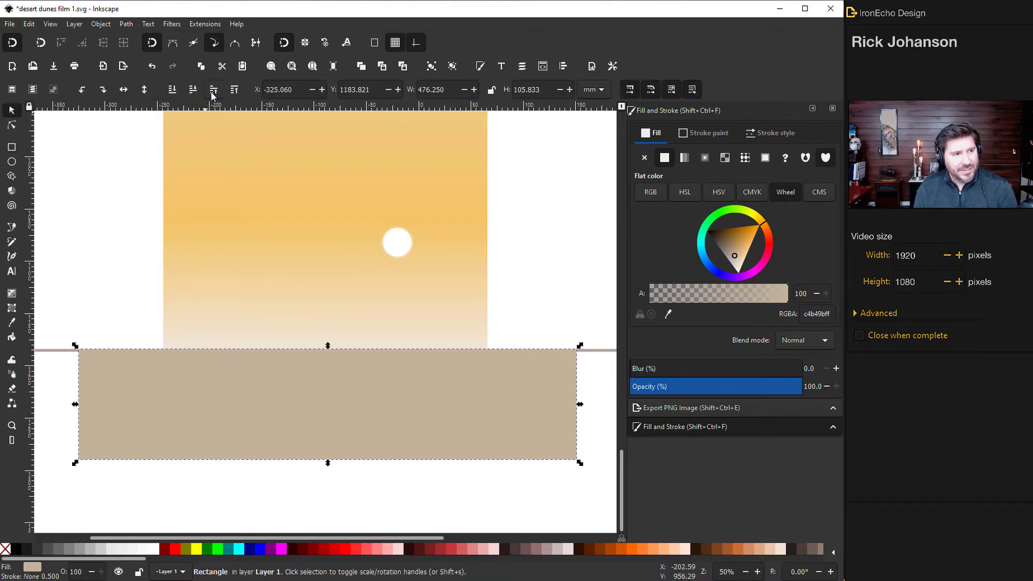
click(193, 89)
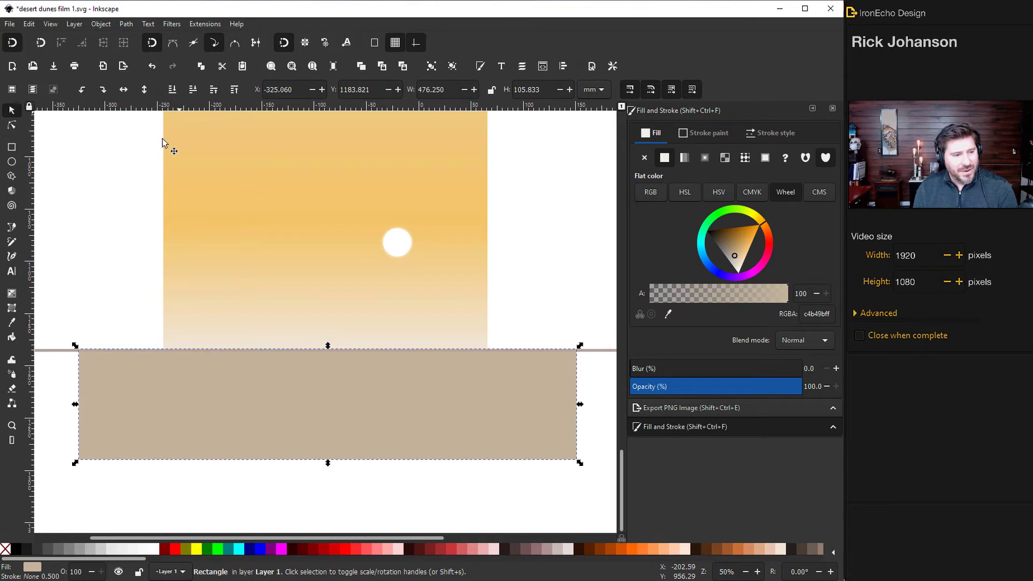
scroll(348, 434, up, 1)
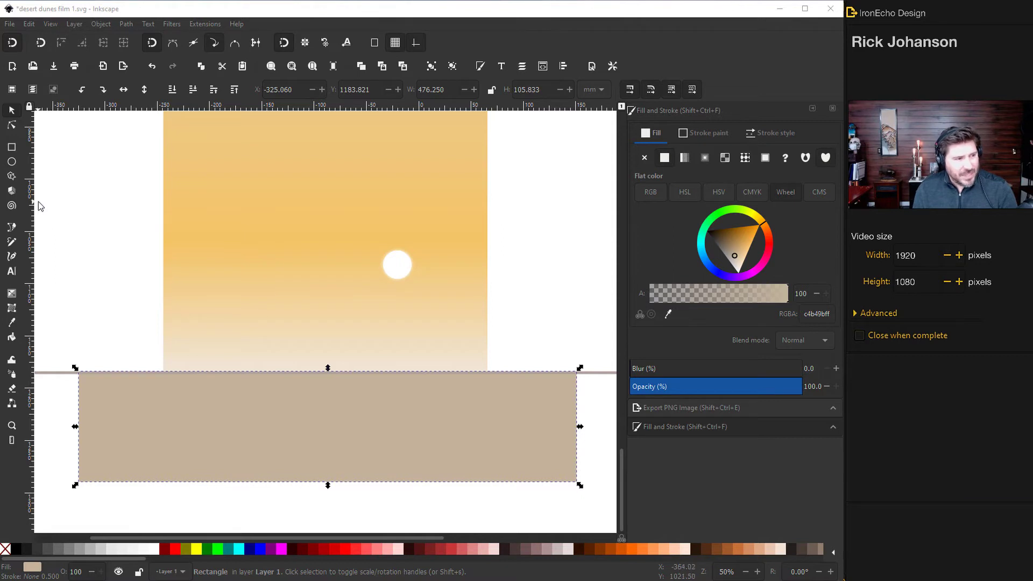
Draw a thin white strip across the horizon, lower it twice beneath the sand, and shift it down.
click(12, 150)
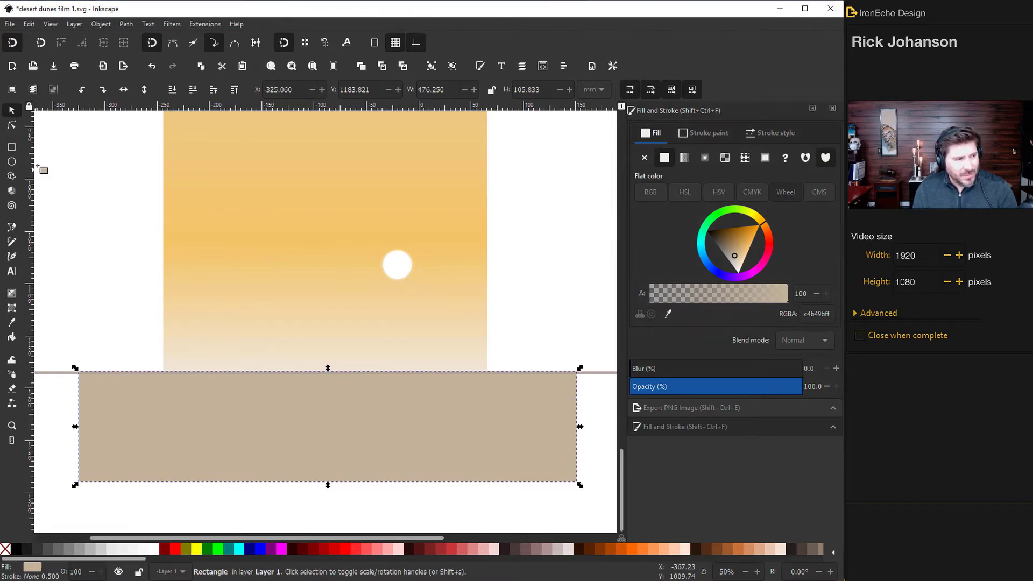
drag(151, 357, 507, 384)
drag(735, 257, 738, 273)
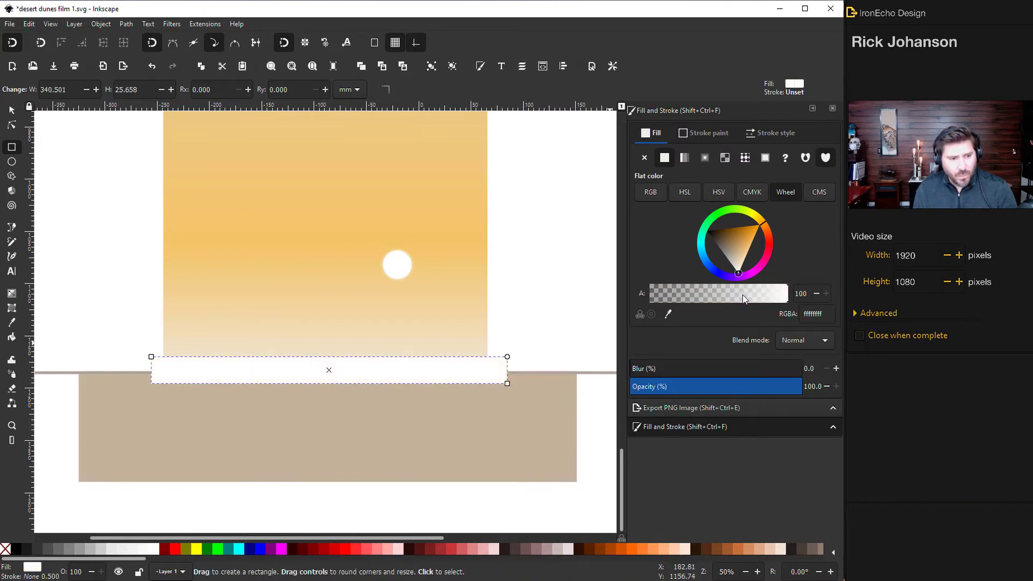
click(12, 112)
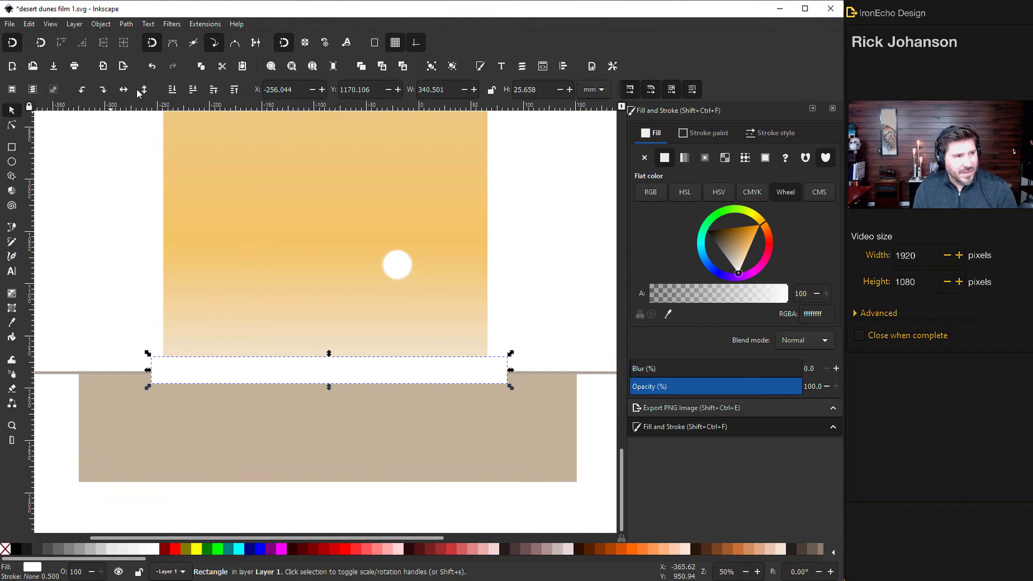
click(192, 90)
click(193, 89)
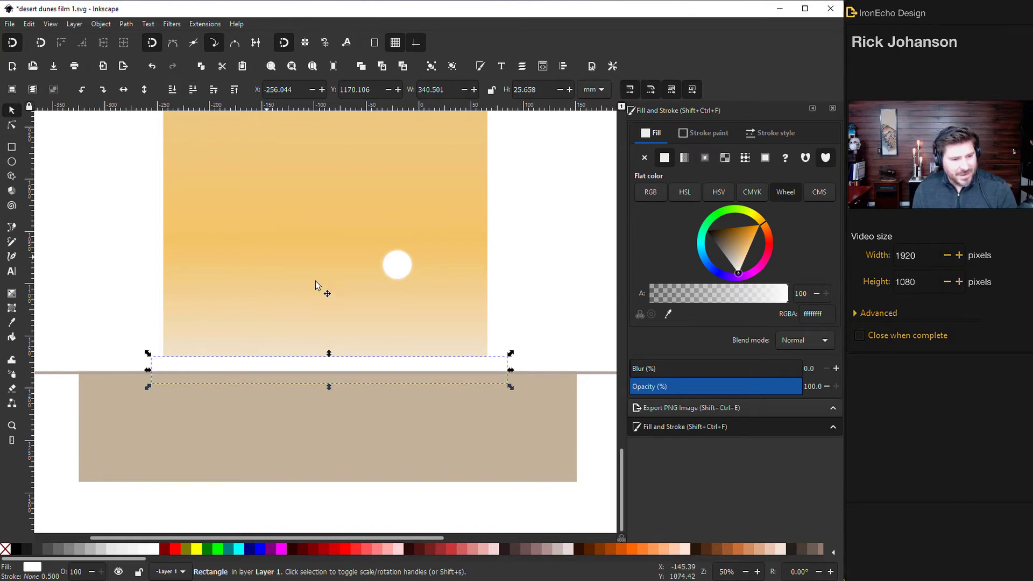
drag(311, 364, 307, 373)
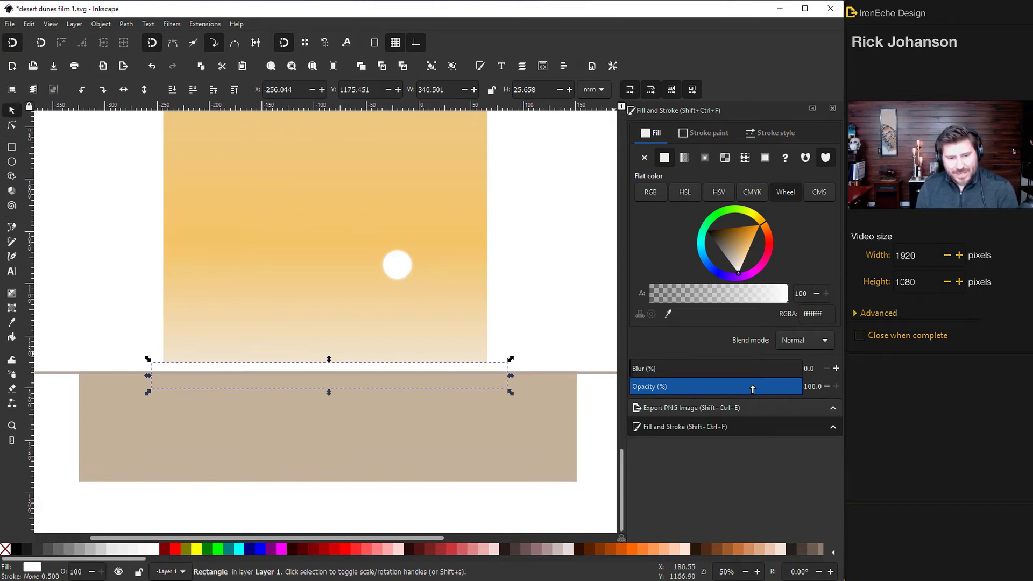
Blur the white strip to 20.3%, set opacity to 80.3%, and nudge it lower.
drag(632, 375, 666, 381)
mouse_move(758, 393)
mouse_down()
mouse_move(747, 394)
mouse_move(769, 393)
mouse_up()
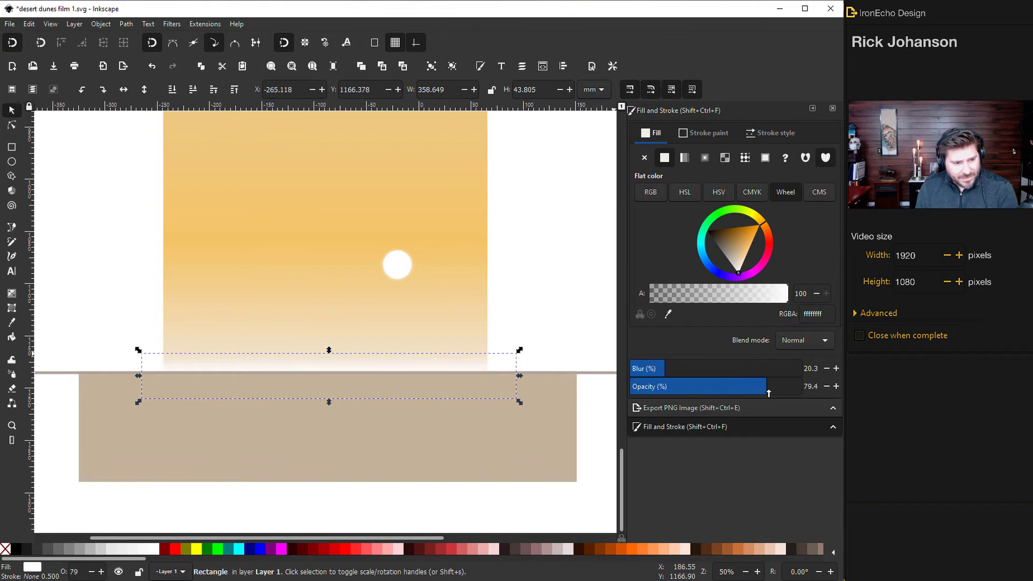
key(Down)
key(Down)
key(Down)
key(Down)
key(Down)
key(Down)
key(Down)
key(Down)
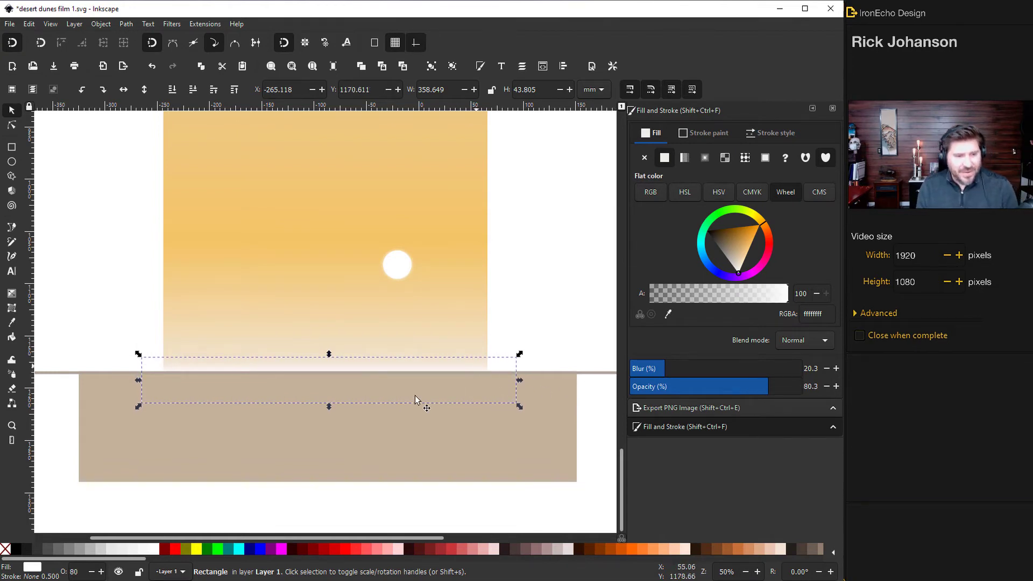
scroll(415, 400, up, 3)
scroll(369, 334, down, 3)
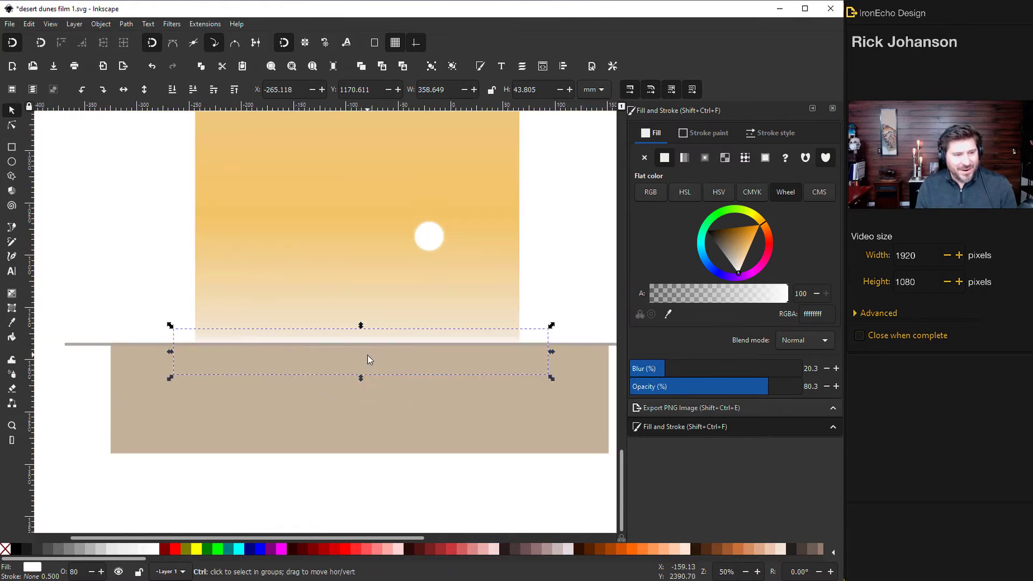
scroll(368, 355, down, 1)
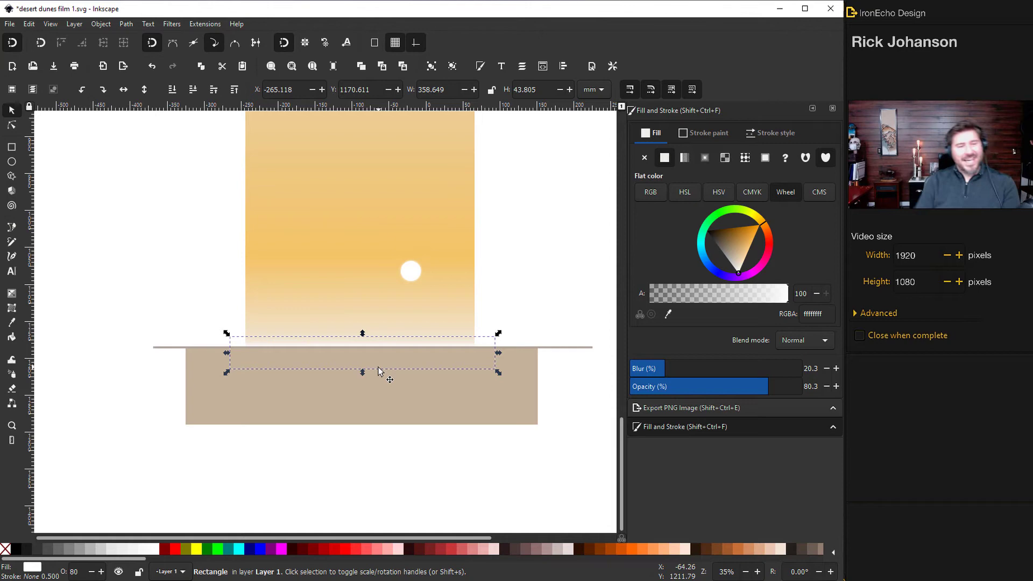
Place copies of the horizon line lower across the sand, undoing a stray move.
scroll(402, 334, down, 1)
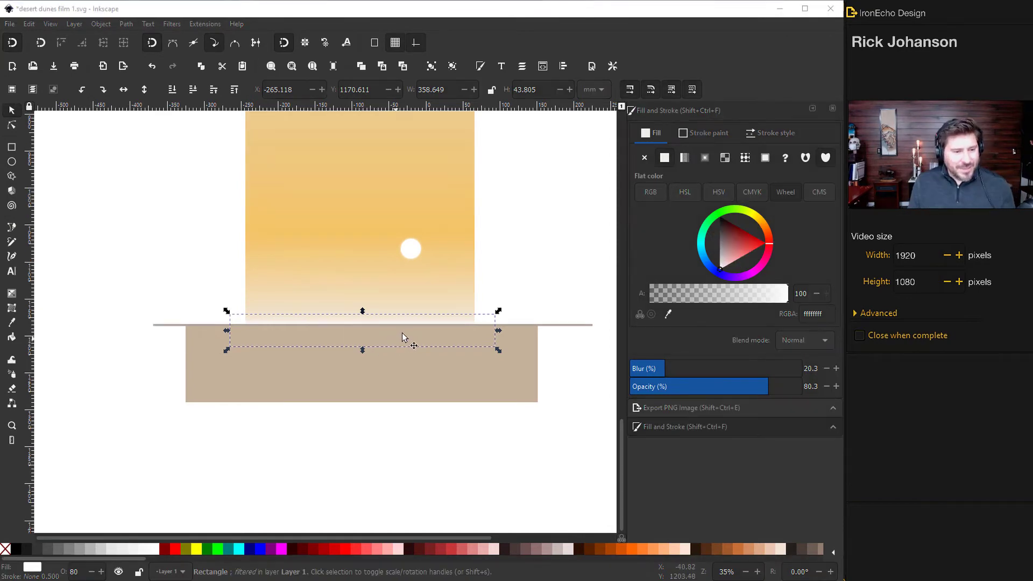
scroll(177, 344, up, 10)
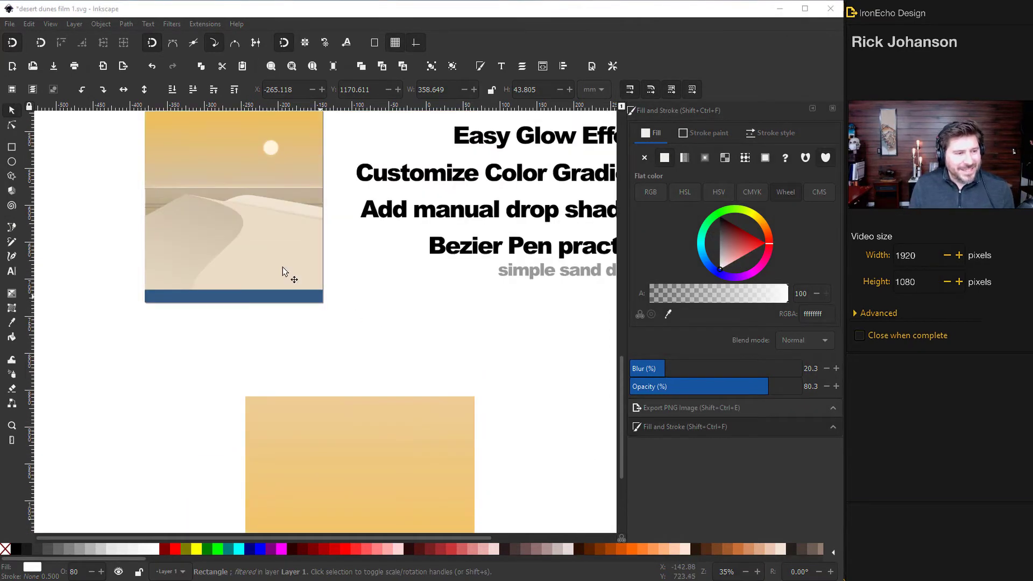
scroll(338, 490, down, 10)
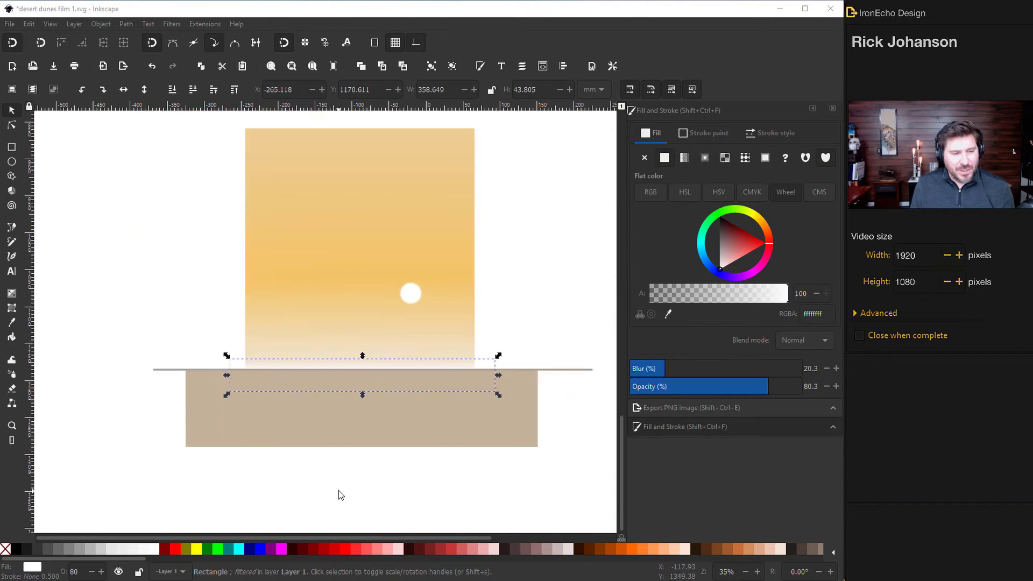
click(171, 372)
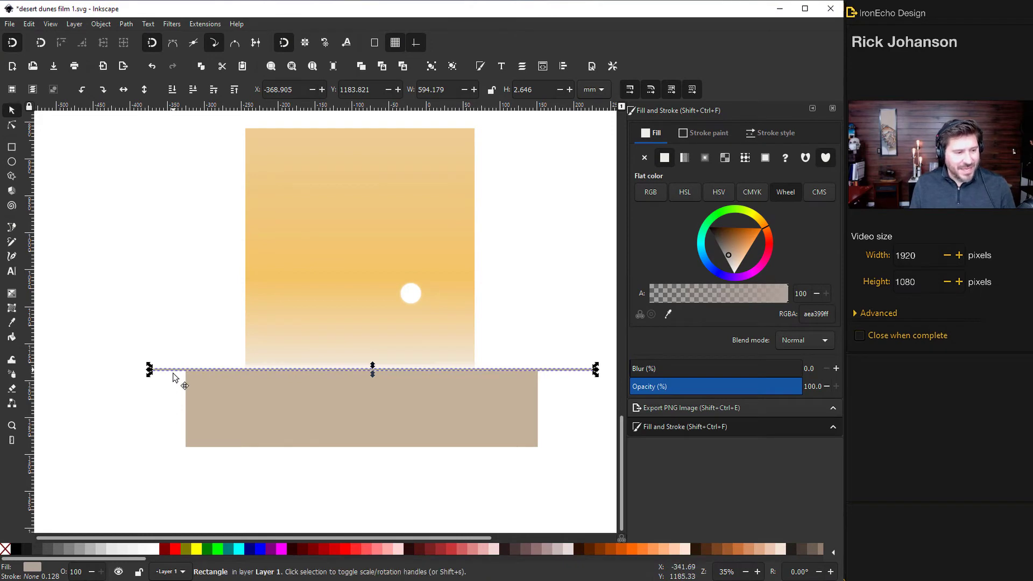
drag(173, 375, 173, 402)
drag(729, 256, 726, 251)
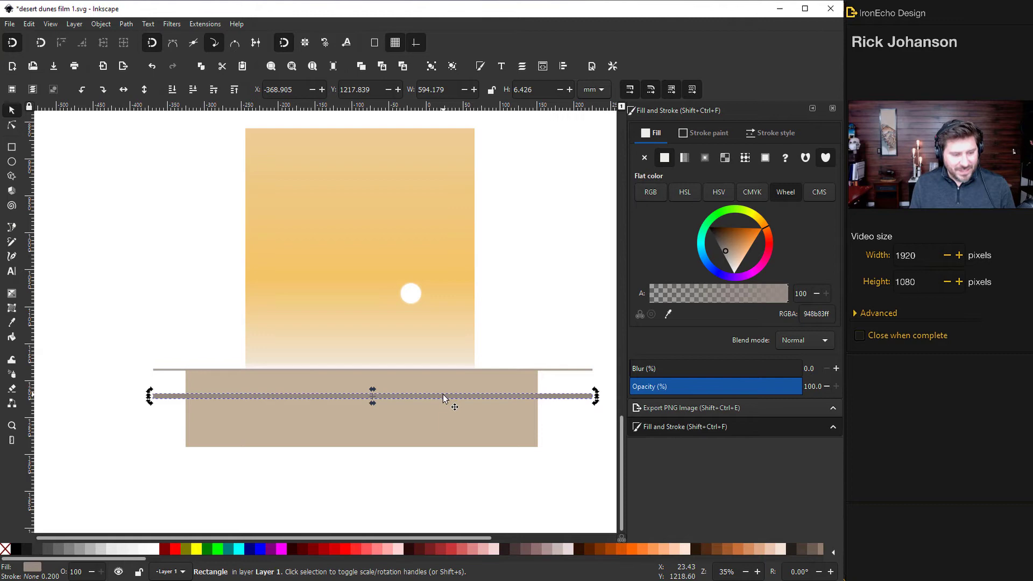
drag(433, 393, 385, 376)
ctrl+scroll(401, 382, up, 2)
key(ctrl+z)
key(Escape)
ctrl+scroll(390, 386, down, 2)
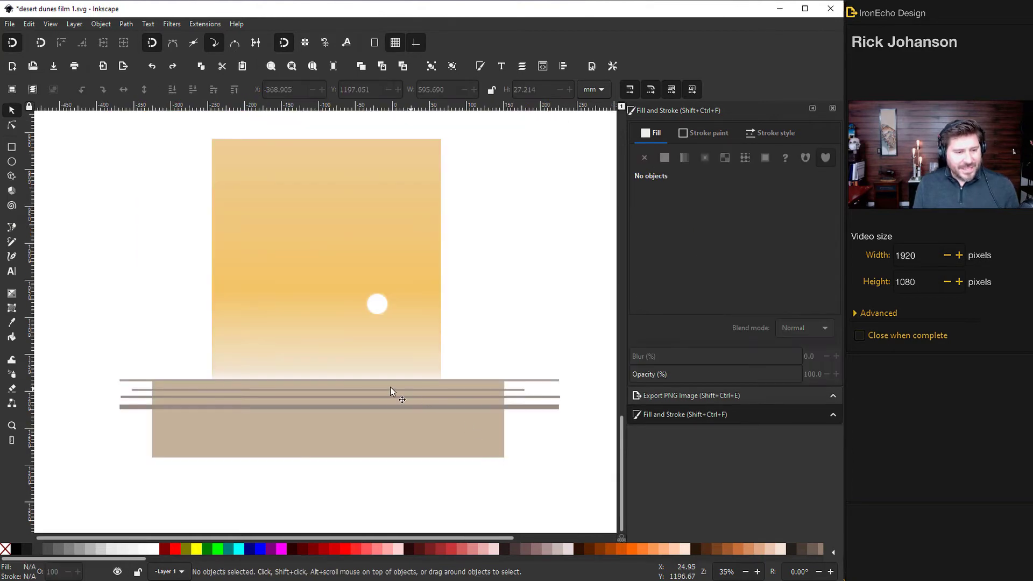
Tint the three thin lines a muted dark blue (305380ff).
click(519, 390)
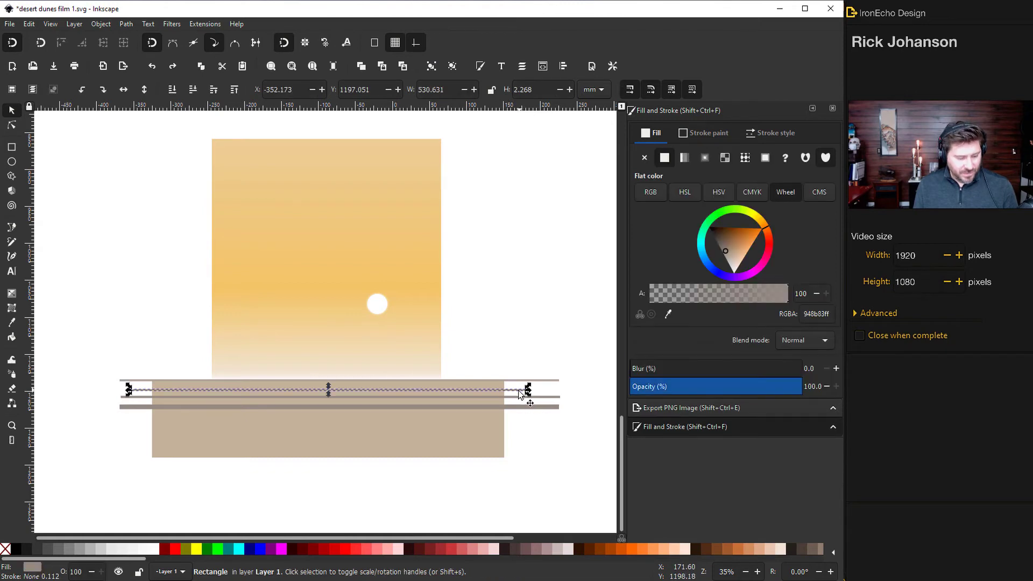
shift+click(544, 396)
shift+click(543, 408)
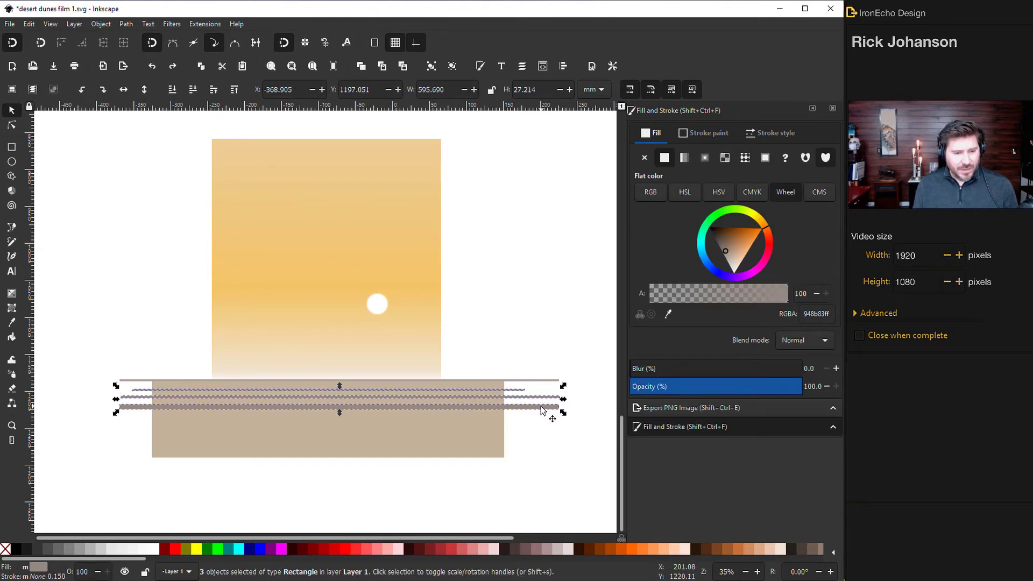
drag(726, 253, 726, 254)
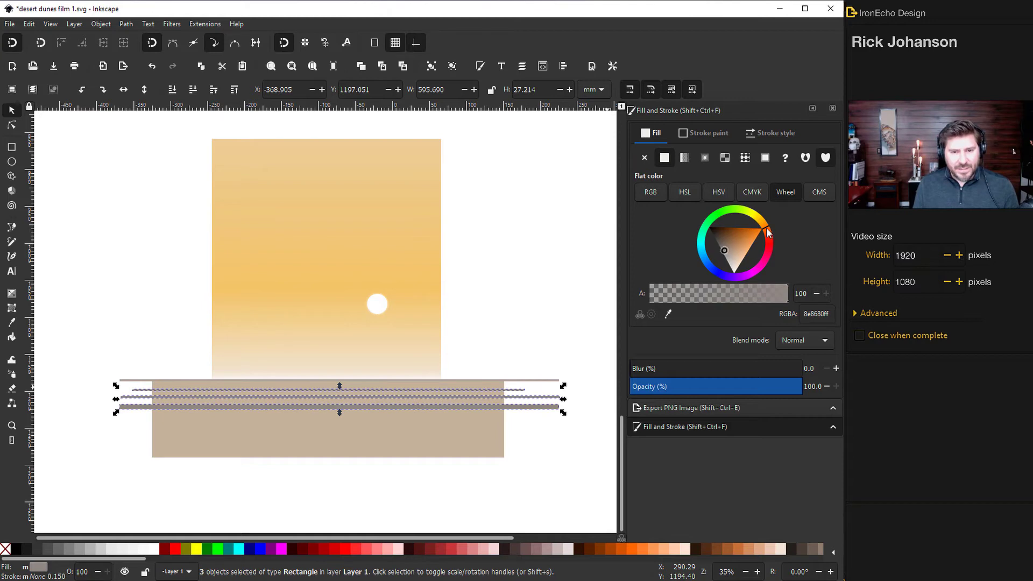
drag(766, 227, 742, 254)
Undo the last change, save, and desaturate the sand rectangle to a warm grey.
click(371, 475)
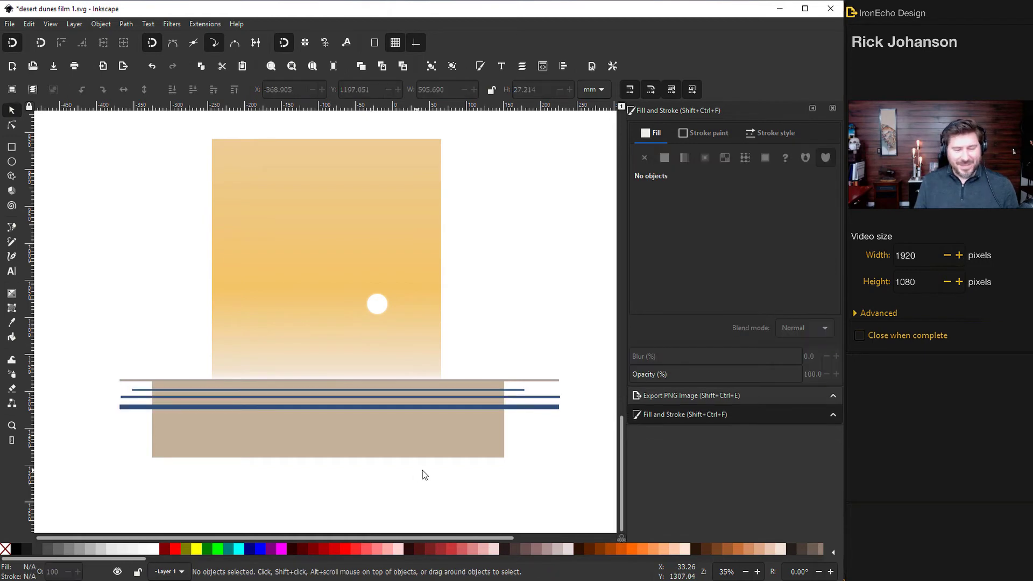
key(ctrl+z)
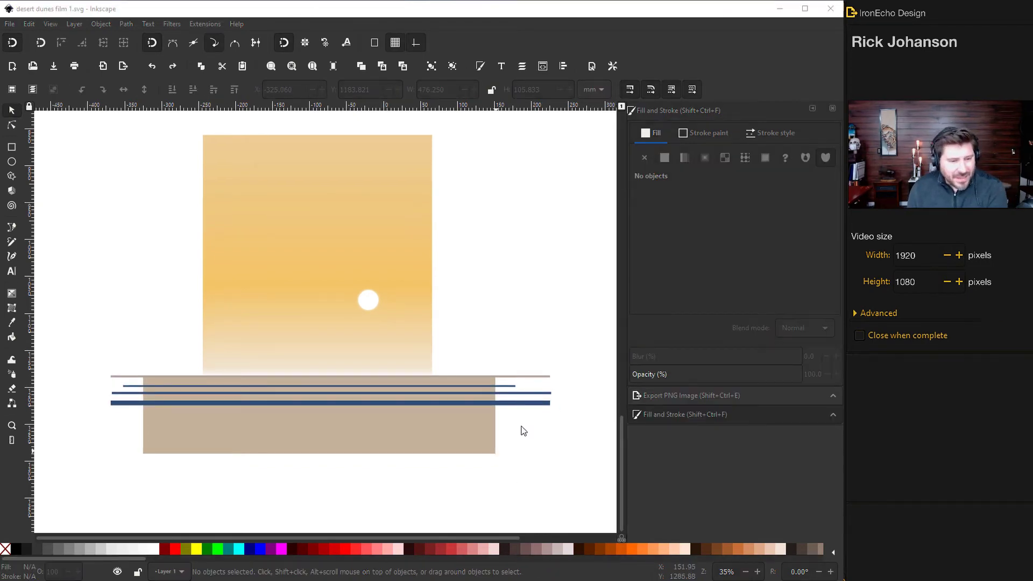
key(ctrl+s)
click(427, 434)
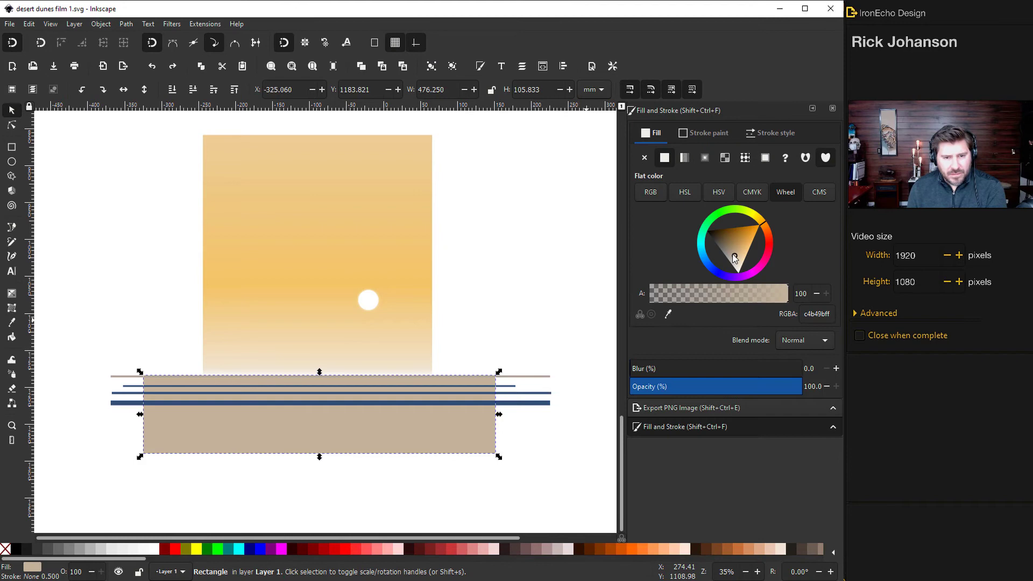
drag(734, 257, 729, 260)
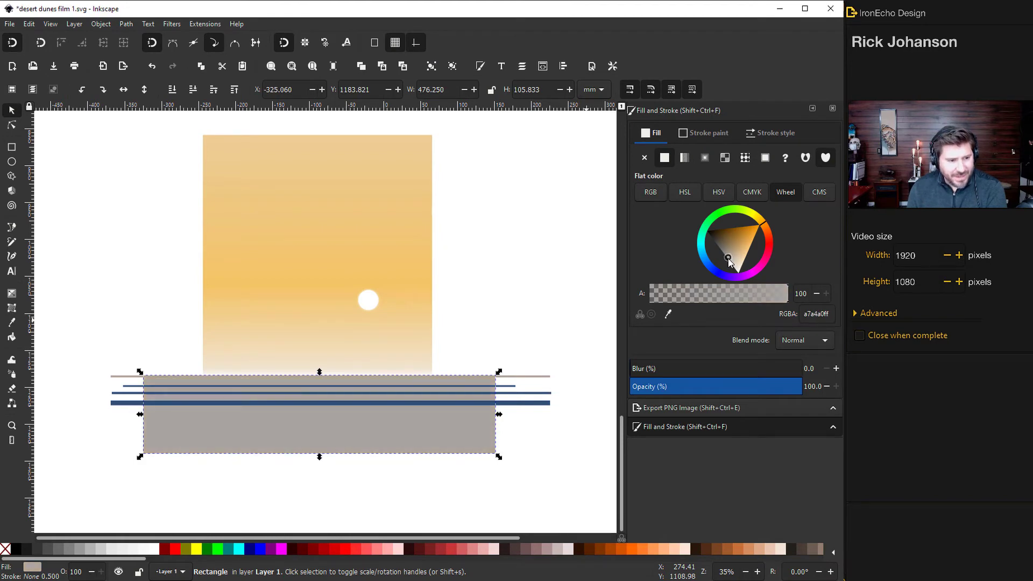
click(556, 429)
Nudge the three blue lines two steps lower across the sand.
click(510, 387)
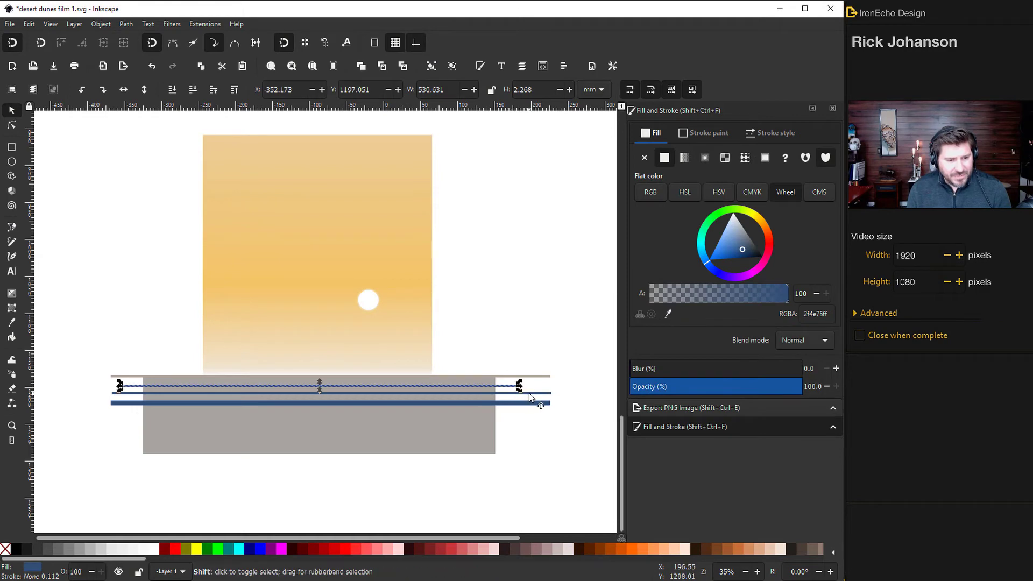
shift+click(532, 393)
shift+click(533, 404)
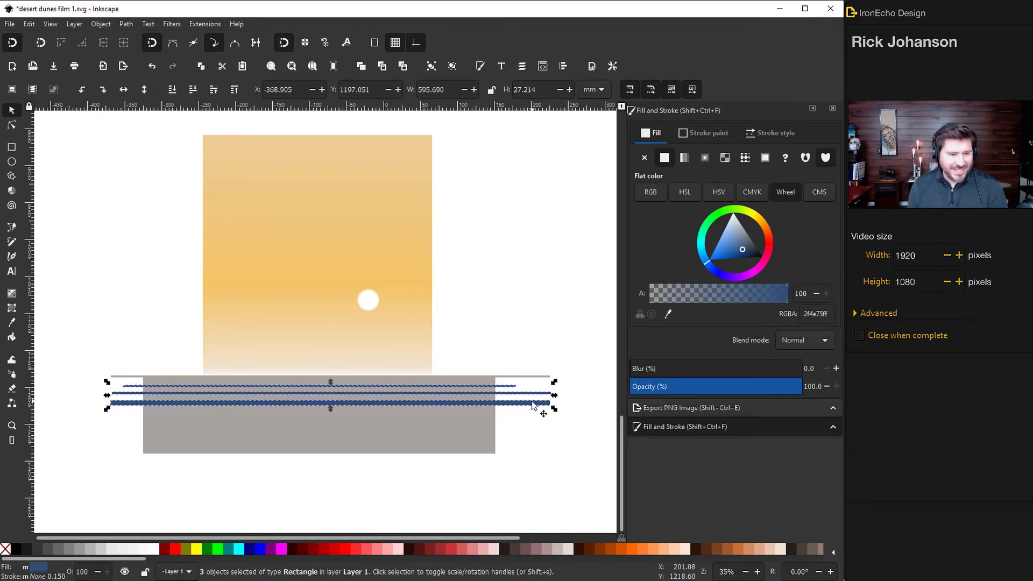
key(Down)
key(Down)
key(Down)
key(Down)
key(Down)
key(Down)
key(Down)
key(Down)
key(Down)
key(Down)
key(Down)
key(Down)
key(Down)
key(Down)
key(Down)
key(Down)
key(Down)
key(Down)
key(Down)
key(Down)
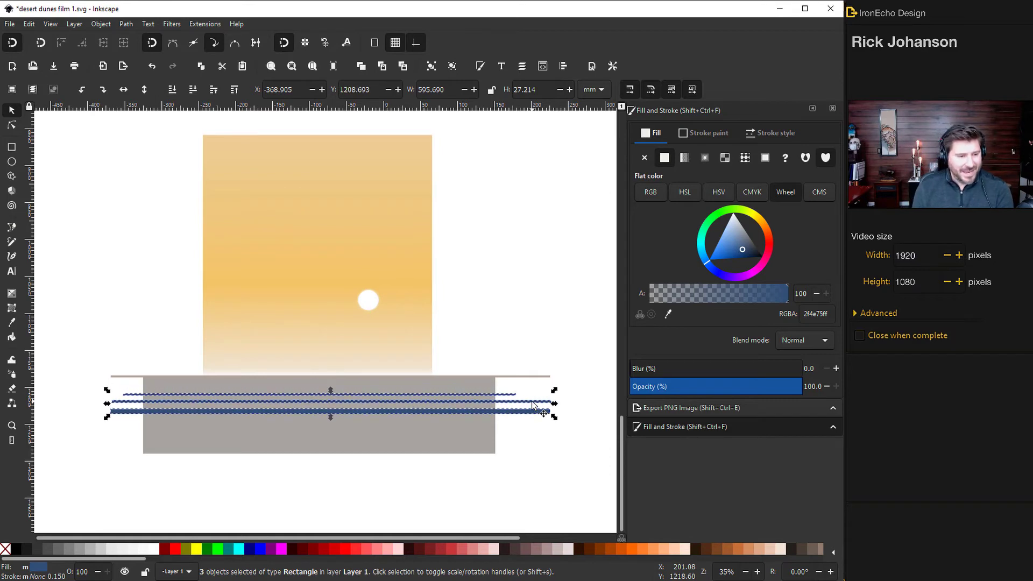
key(Down)
key(Down)
key(Down)
key(Down)
key(Down)
key(Down)
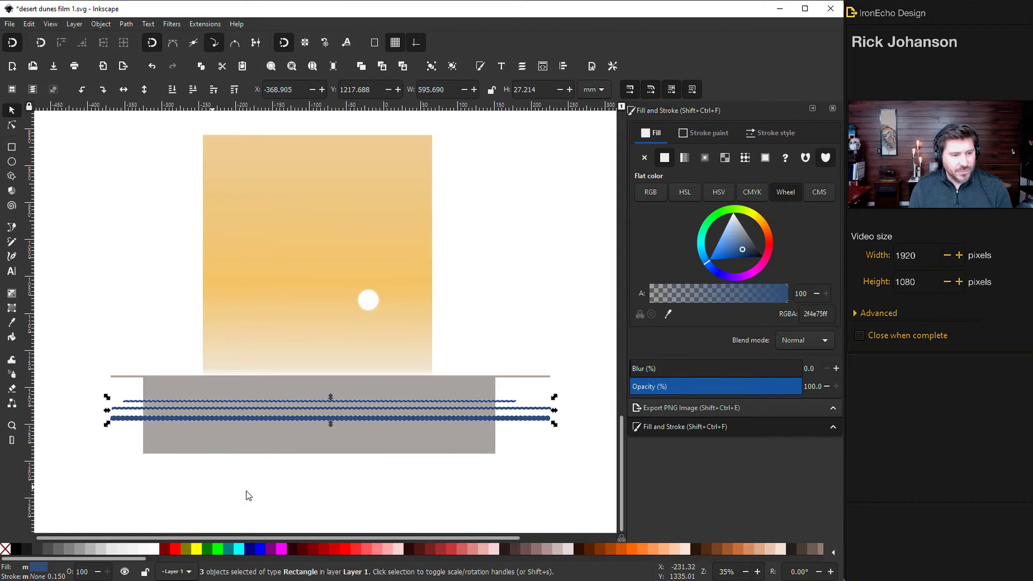
click(520, 328)
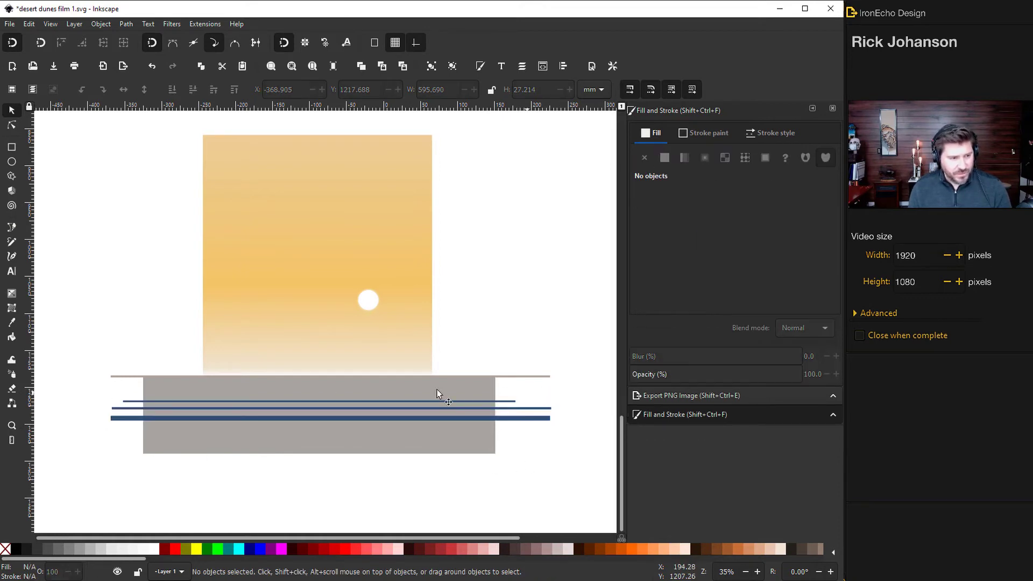
Draw a closed dune outline with a curved top edge below the sand.
click(13, 228)
scroll(146, 309, down, 4)
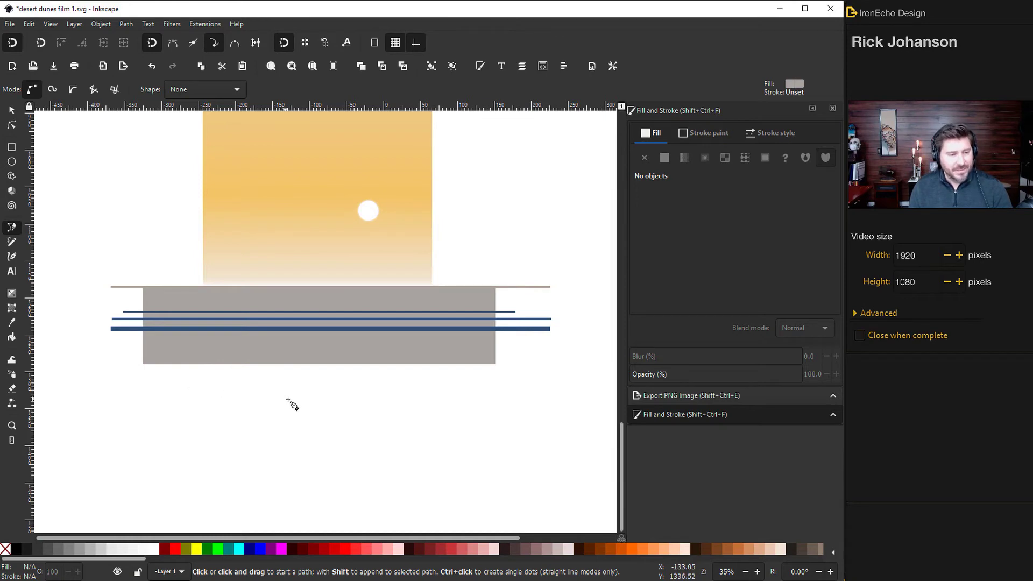
scroll(384, 424, down, 5)
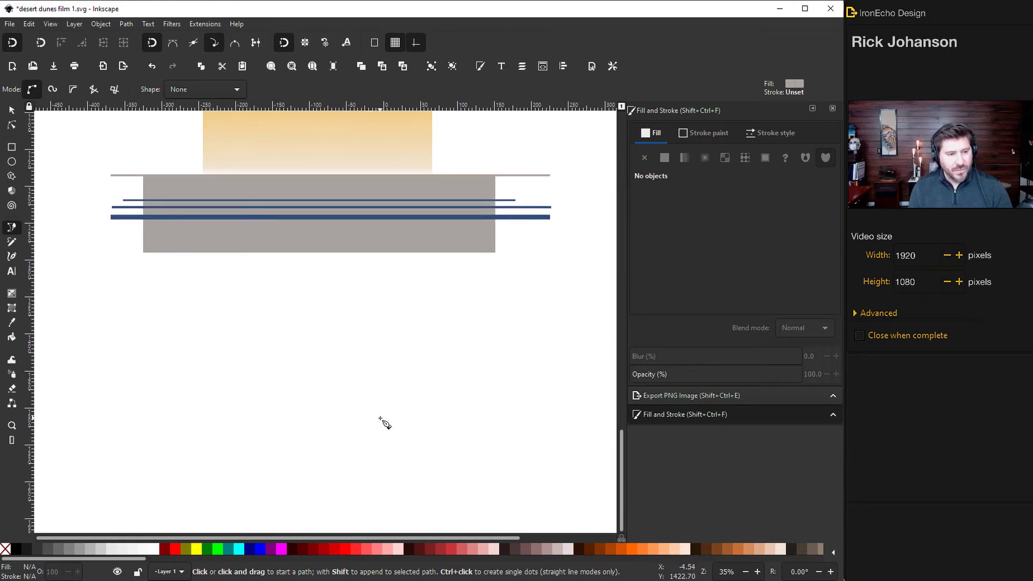
scroll(167, 229, up, 1)
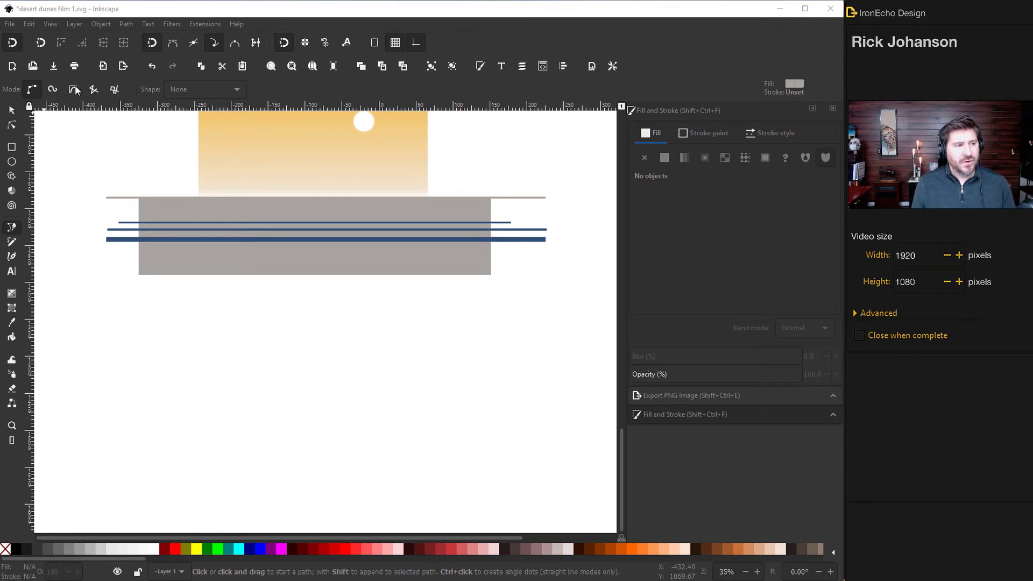
click(543, 468)
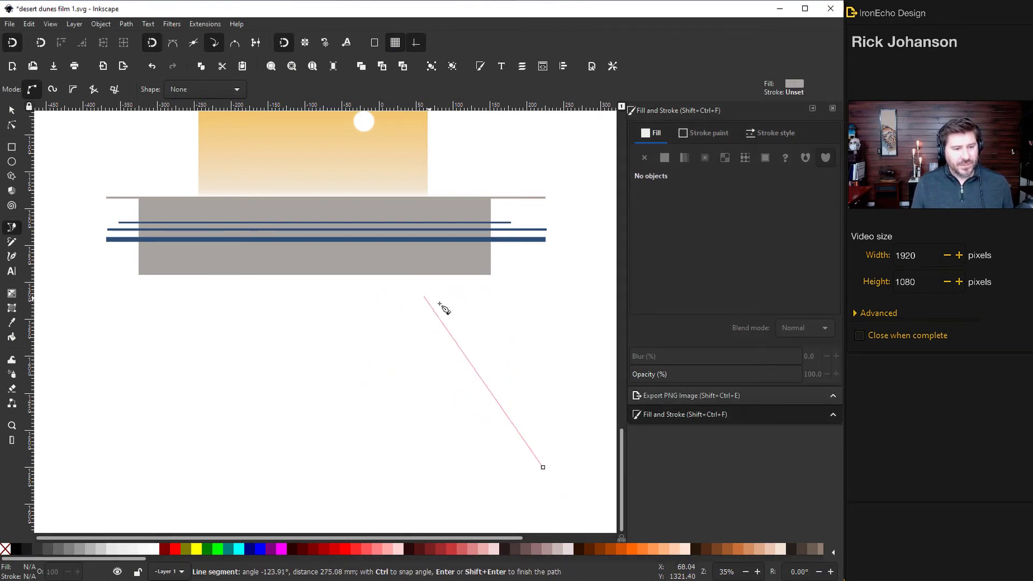
click(422, 289)
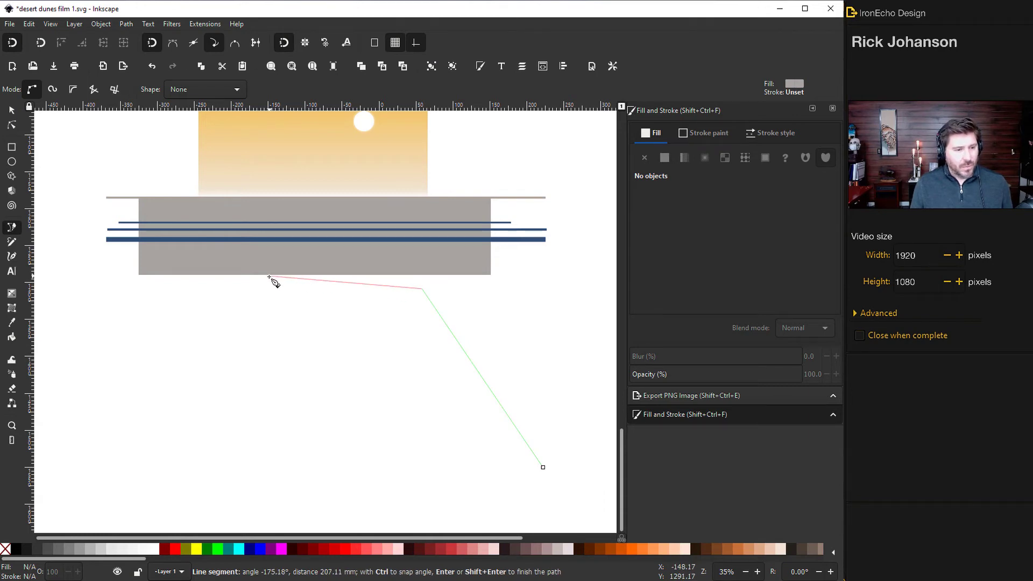
drag(269, 277, 240, 300)
click(108, 472)
click(554, 494)
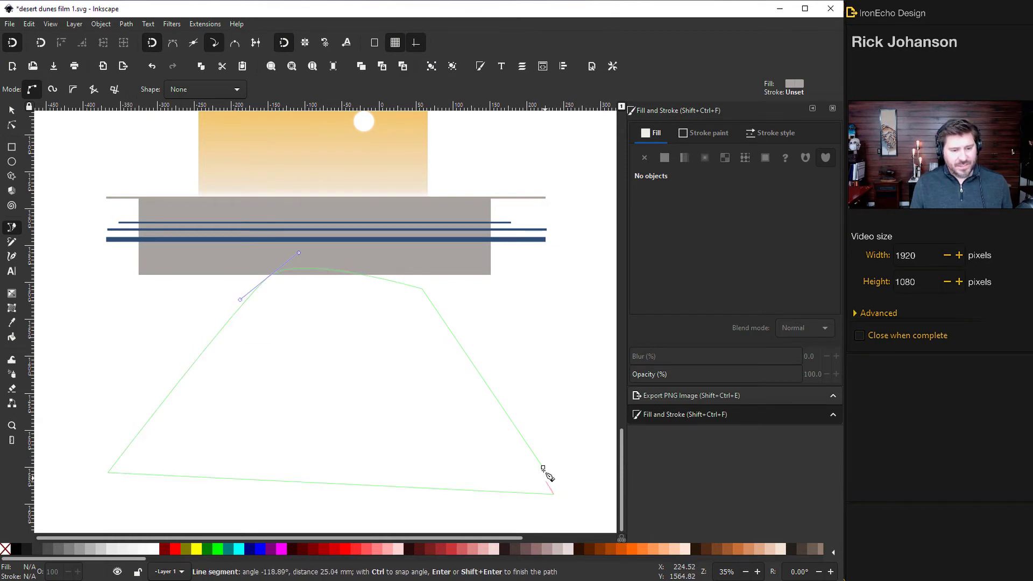
click(544, 469)
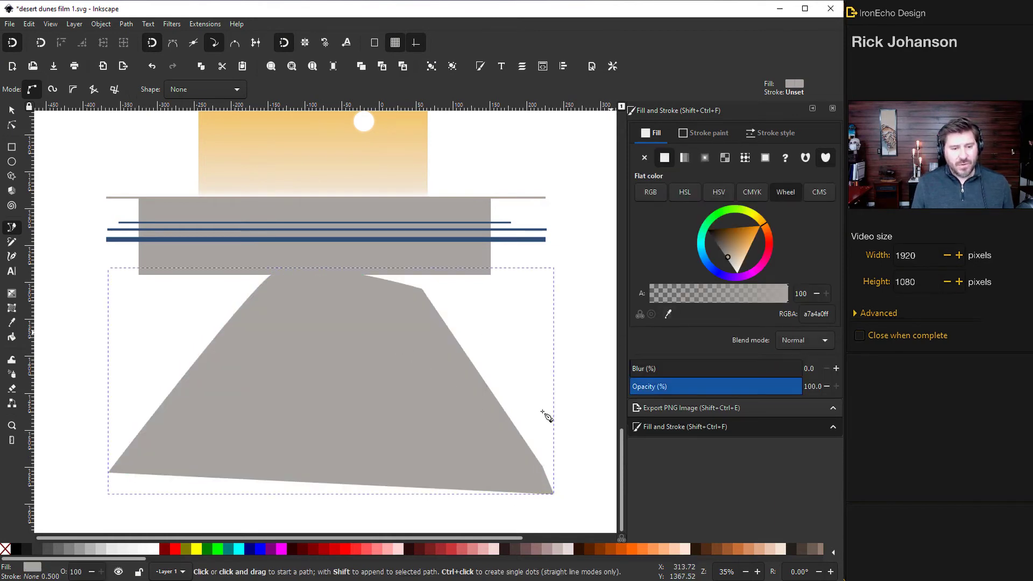
scroll(547, 417, right, 3)
Fill the dune light beige f0e6d6ff and move it up over the grey bar.
click(668, 314)
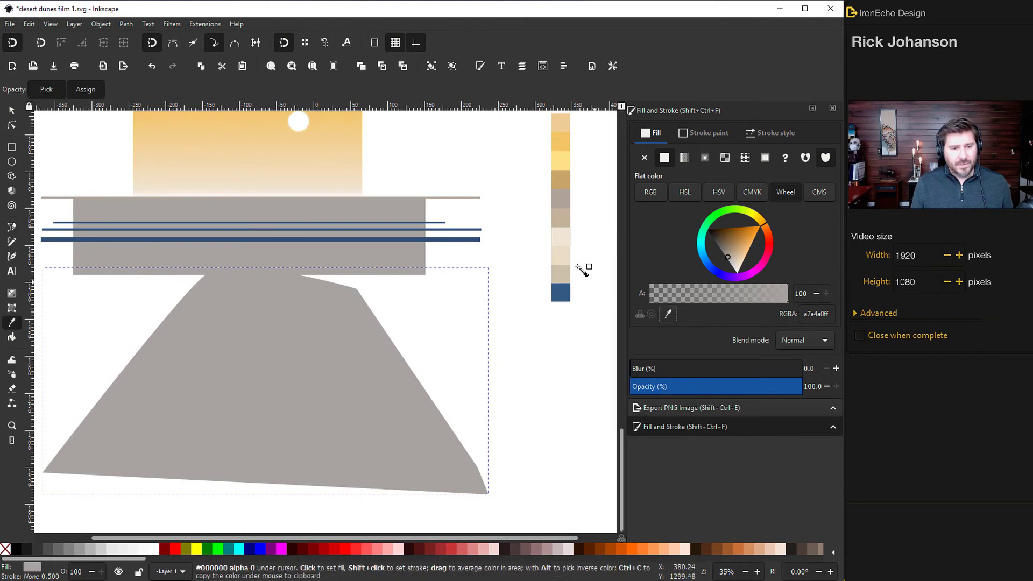
click(561, 237)
key(s)
drag(248, 393, 290, 330)
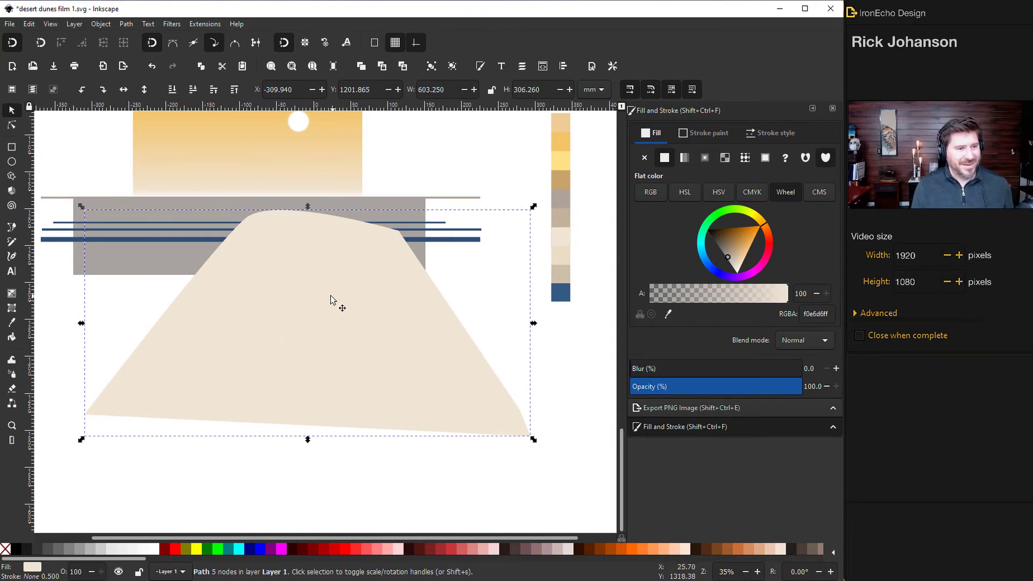
Pull the dune's top-right corner outward and save the drawing.
click(12, 126)
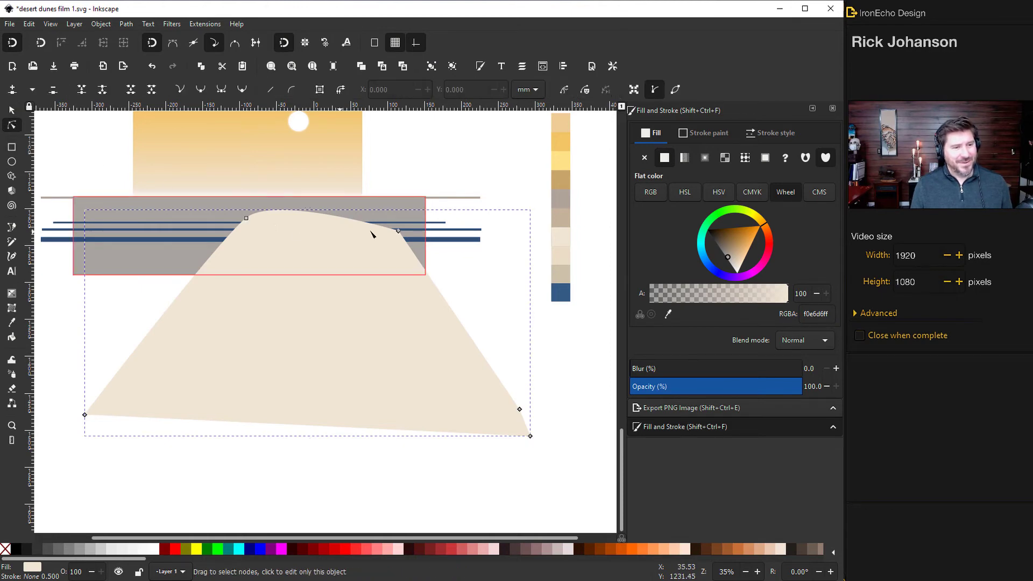
drag(398, 231, 424, 238)
key(s)
key(ctrl+s)
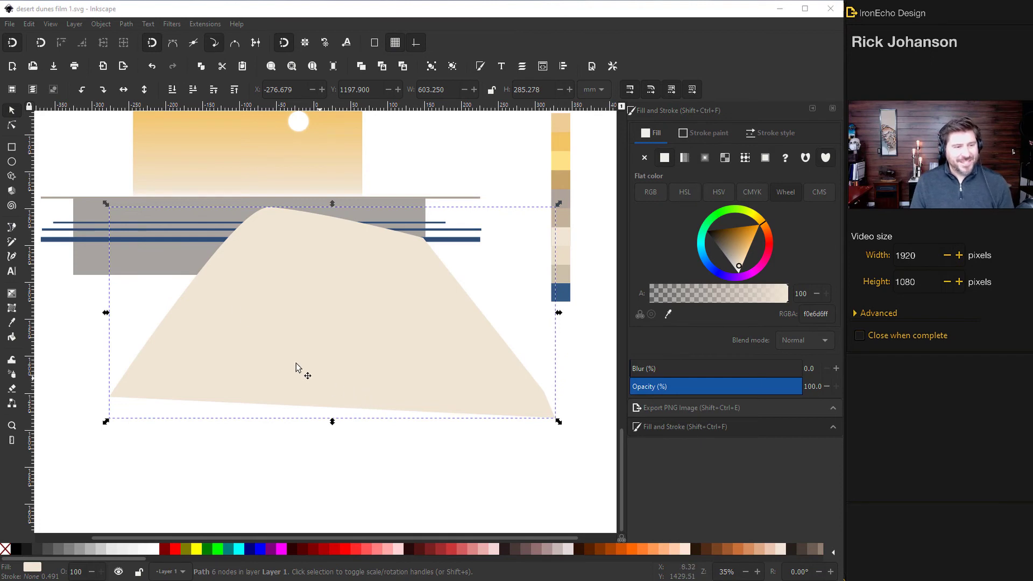
Draw a closed five-point dune path with a peak in the empty lower area.
scroll(317, 383, down, 10)
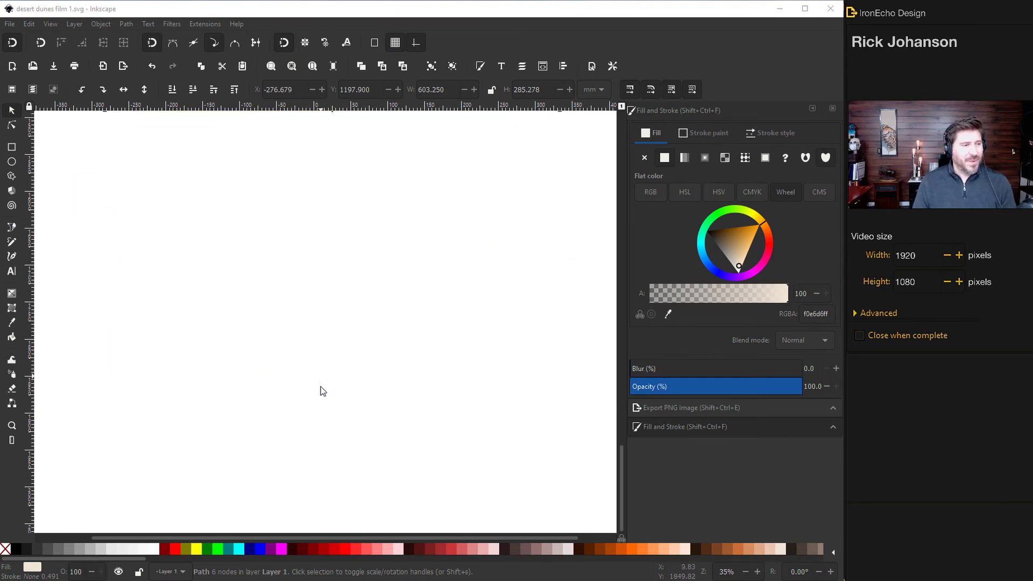
key(Delete)
key(b)
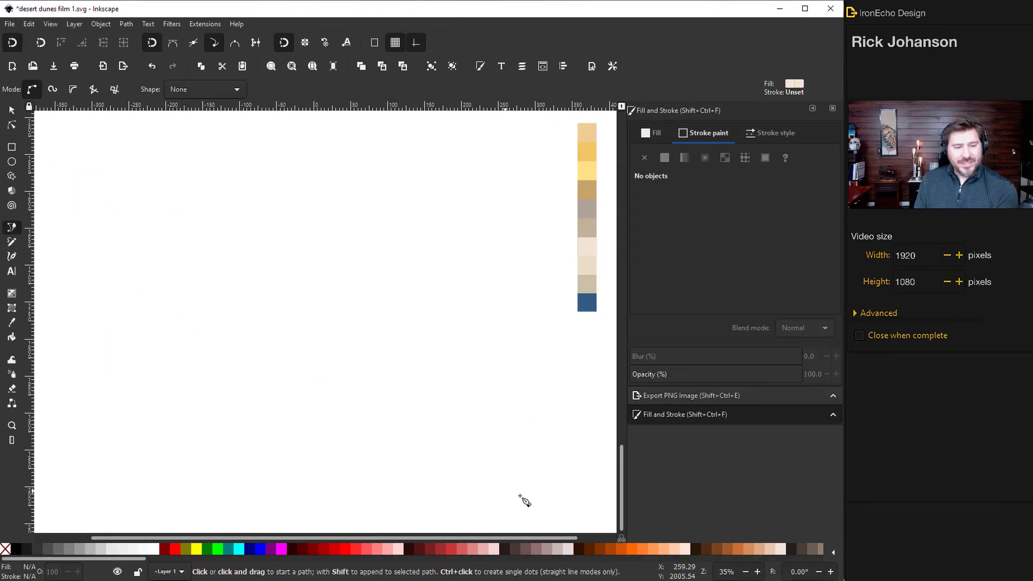
click(567, 504)
click(567, 410)
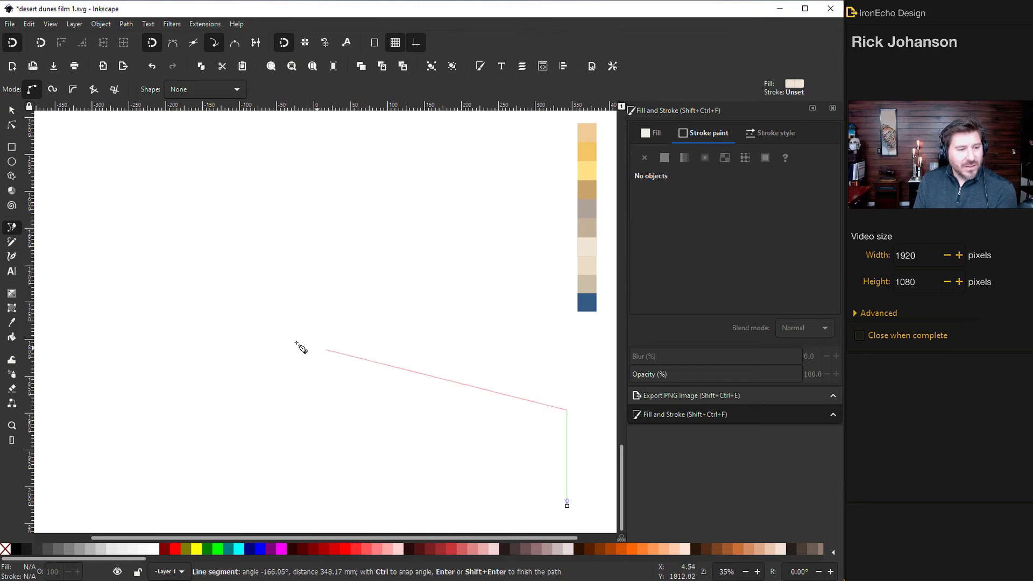
click(257, 327)
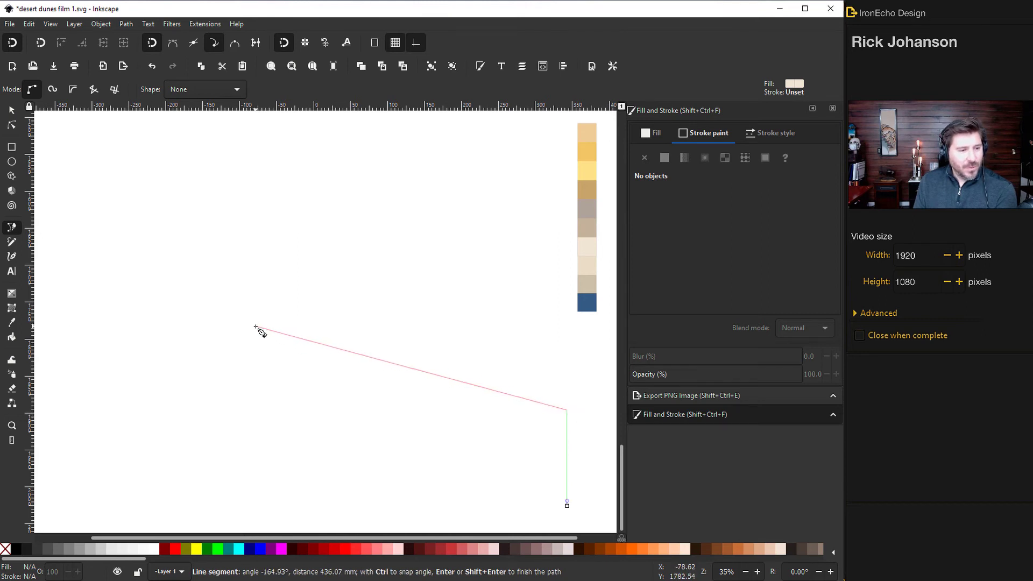
click(97, 399)
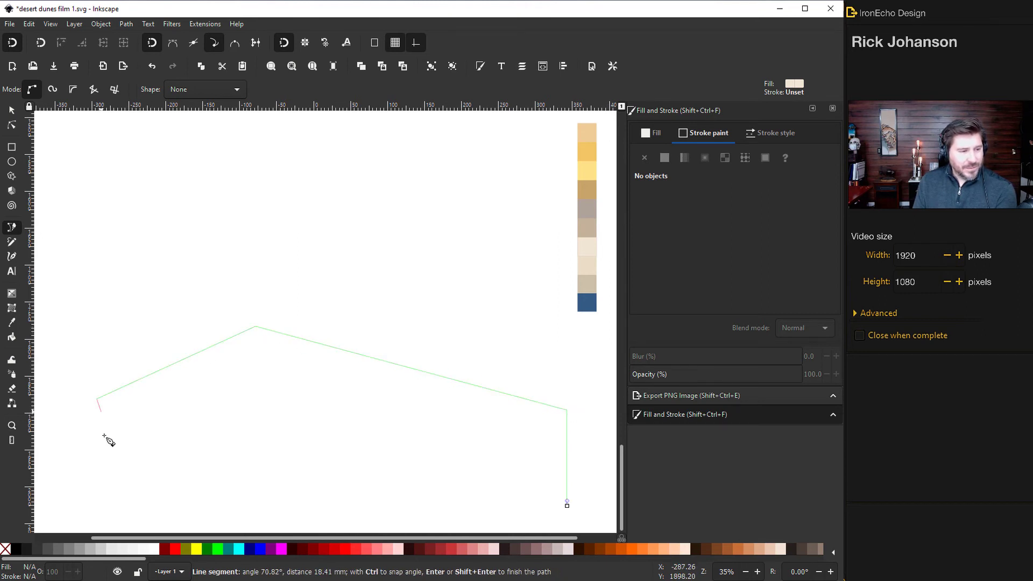
click(95, 495)
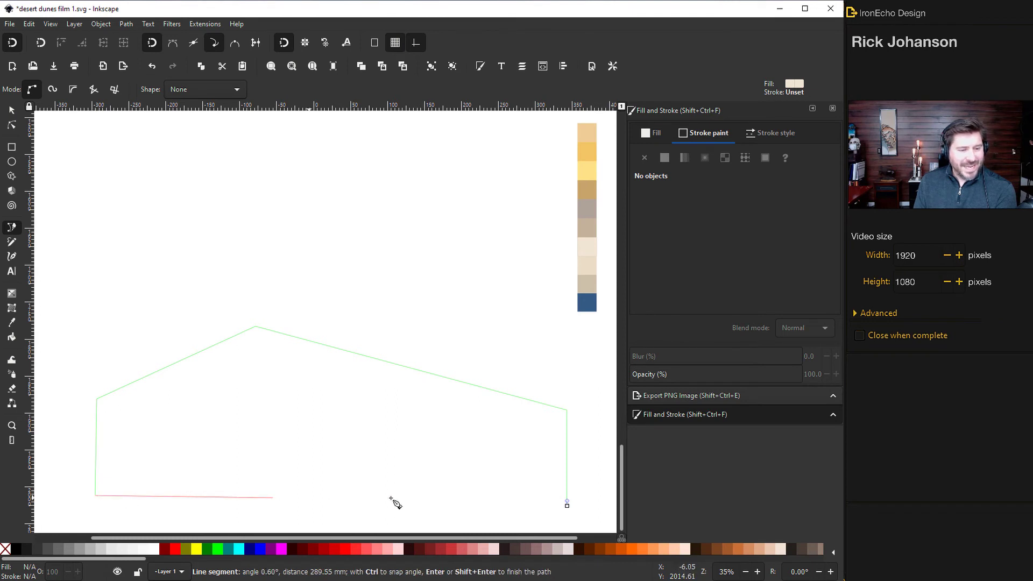
click(567, 506)
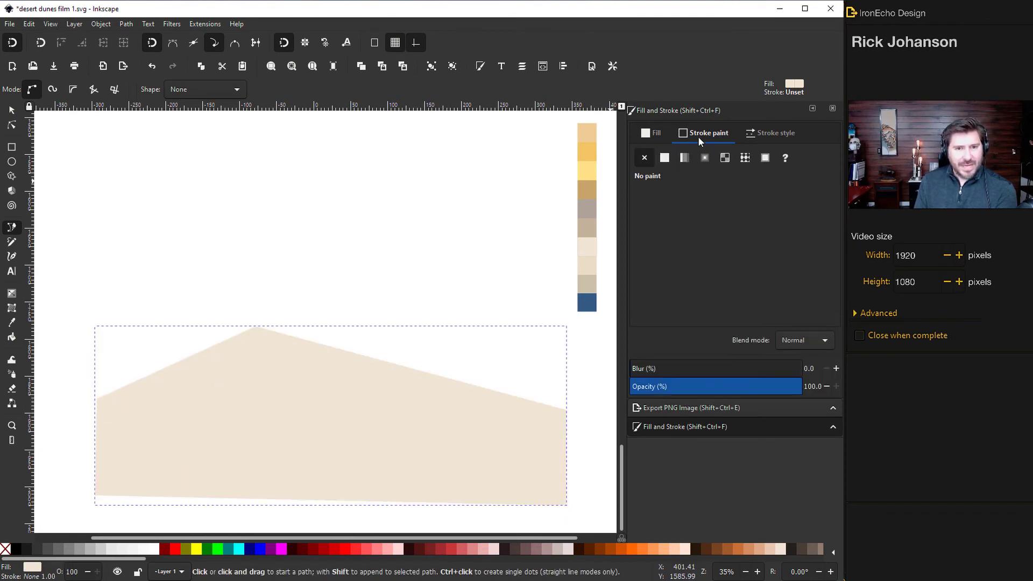
Give the new shape a black outline and a tan cdc0a9ff fill.
click(665, 157)
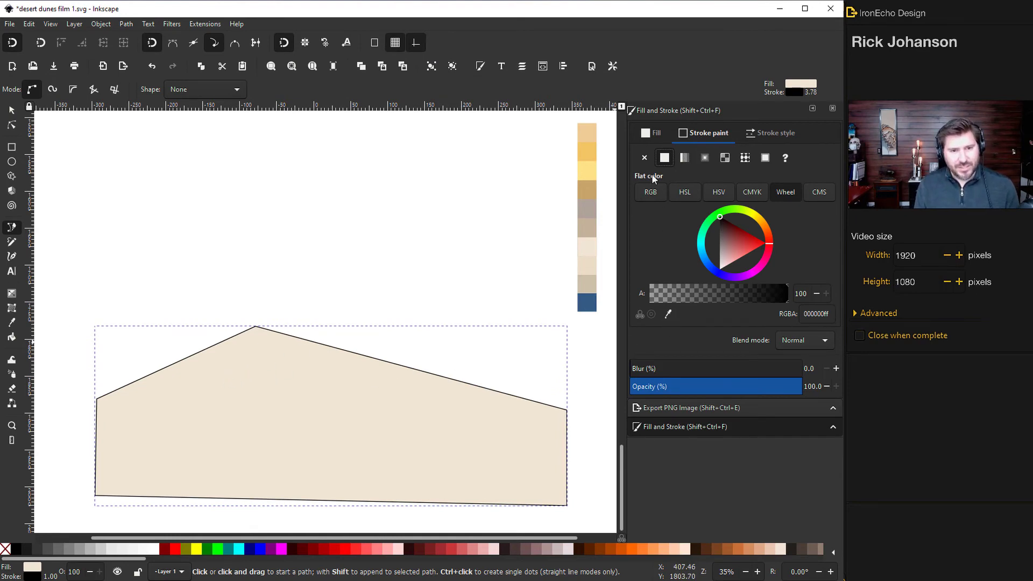
click(653, 134)
click(668, 314)
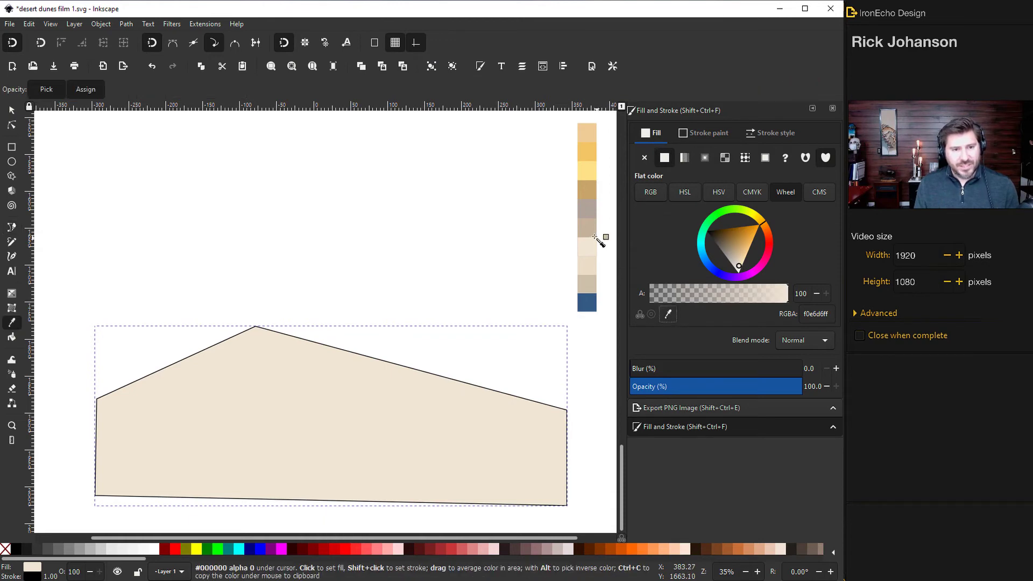
click(587, 286)
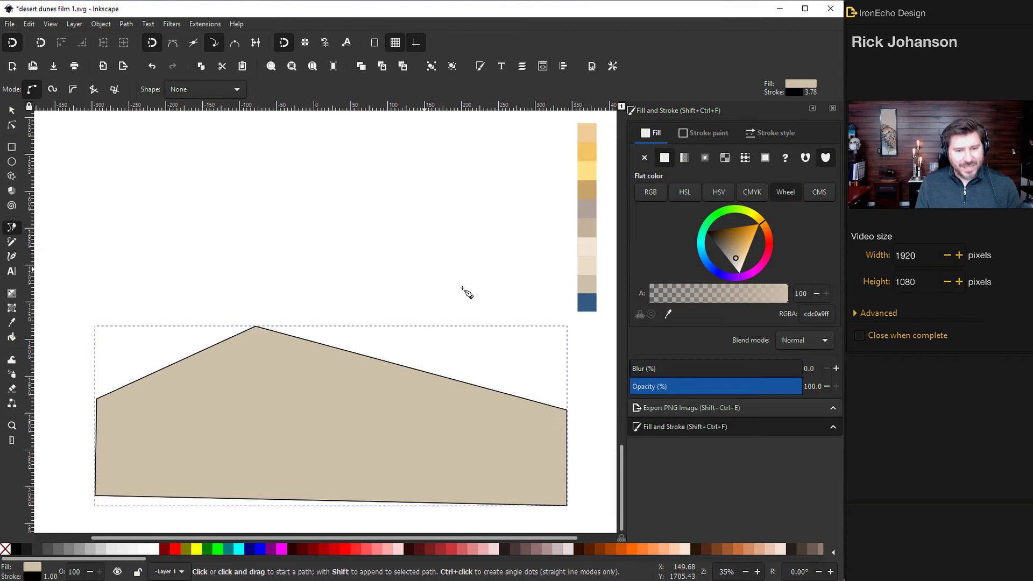
Recolour the shape lighter beige eaddc7ff and move its left nodes under the peak.
click(670, 317)
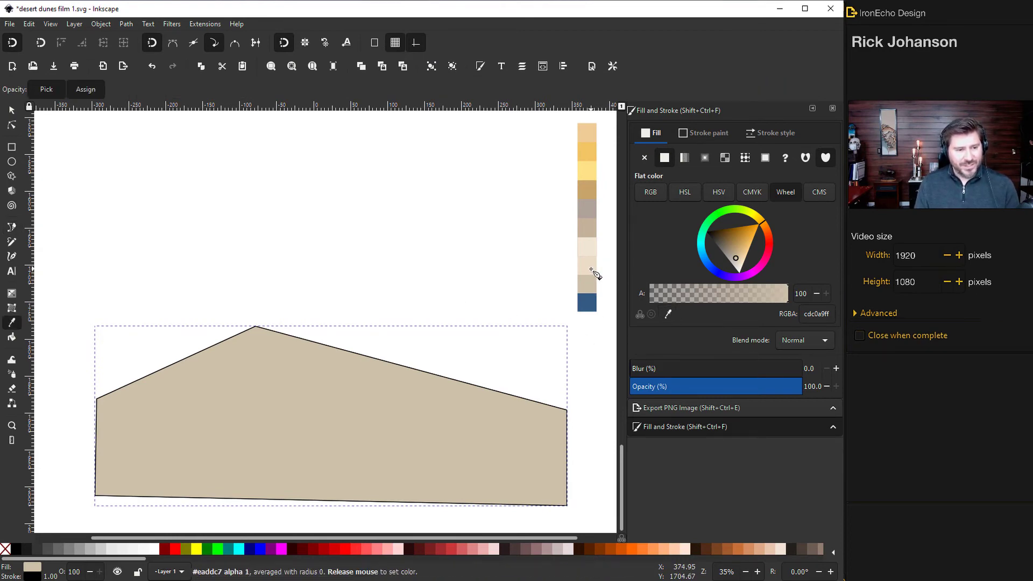
click(591, 269)
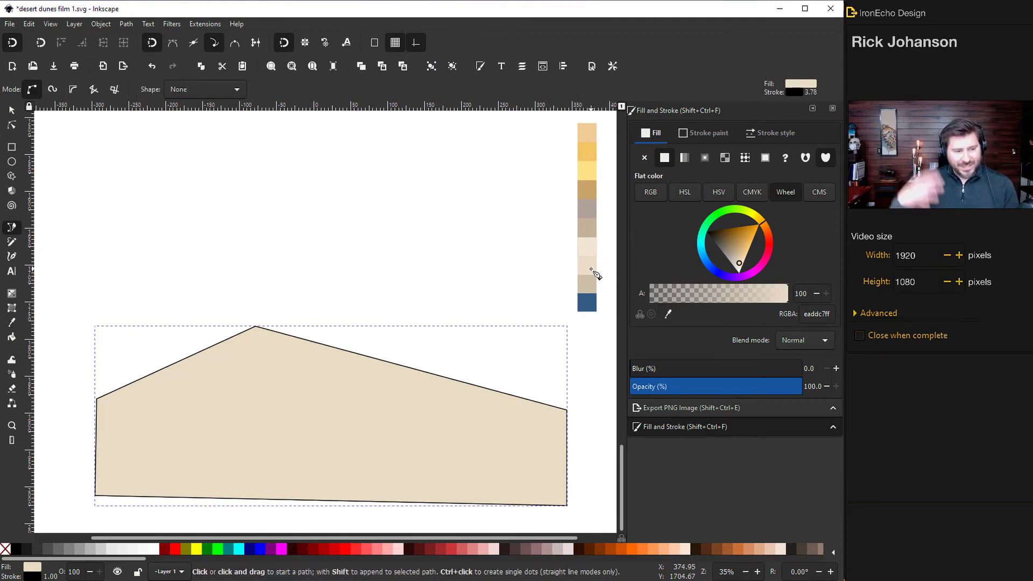
click(12, 125)
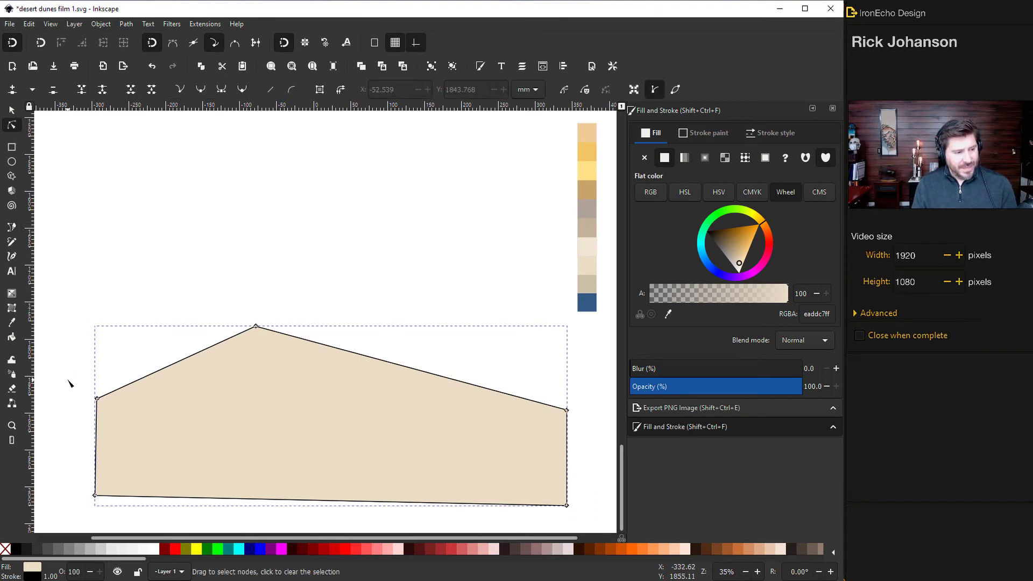
drag(62, 369, 137, 520)
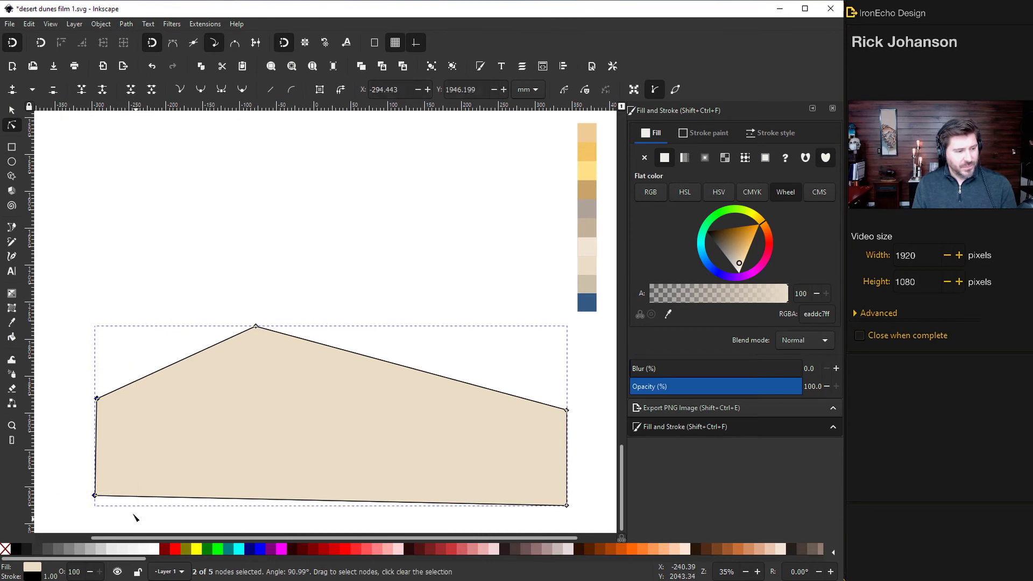
drag(101, 400, 299, 403)
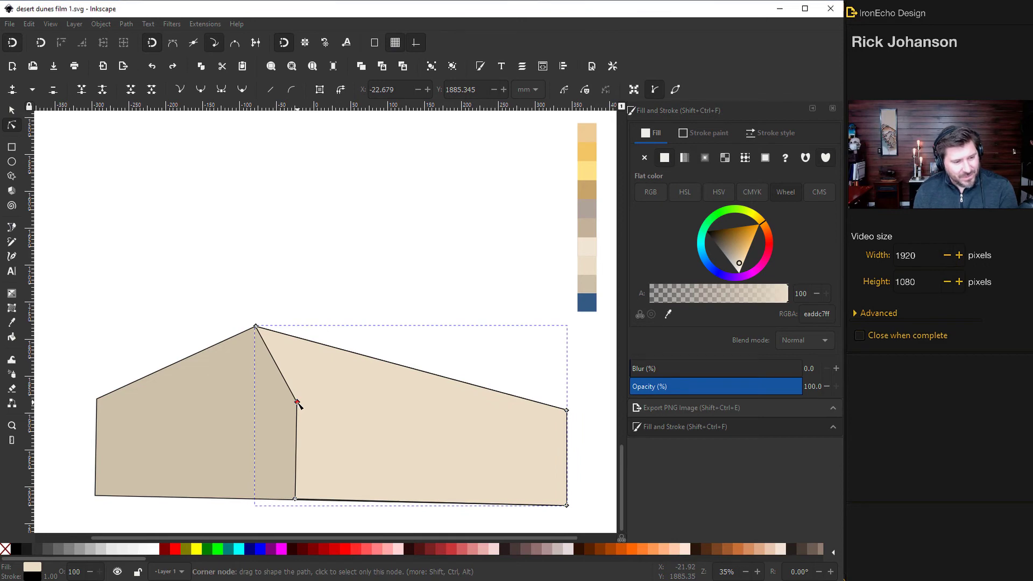
Delete the middle node and bend the ridge edge into an S-curve.
key(Delete)
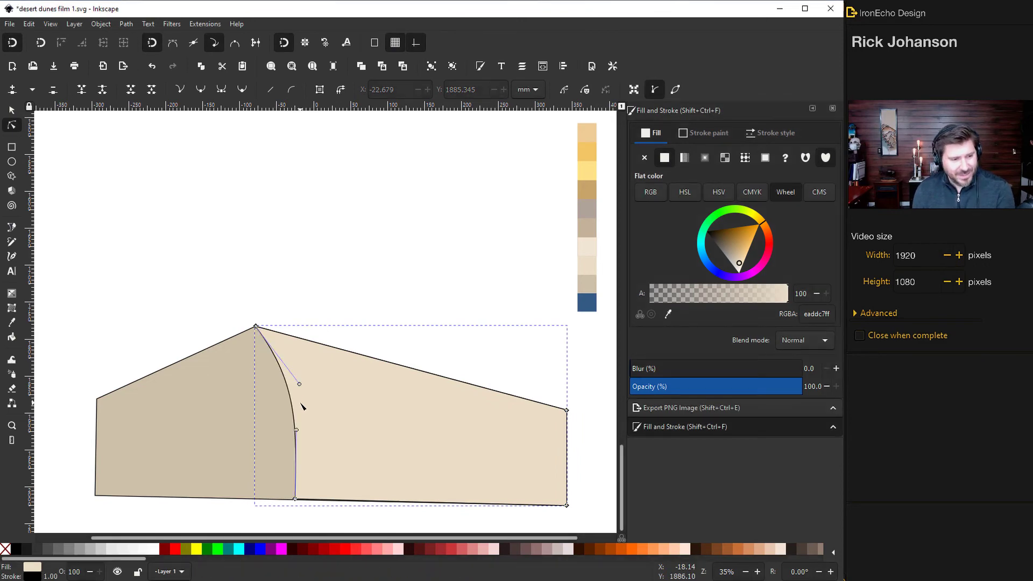
drag(300, 385, 371, 367)
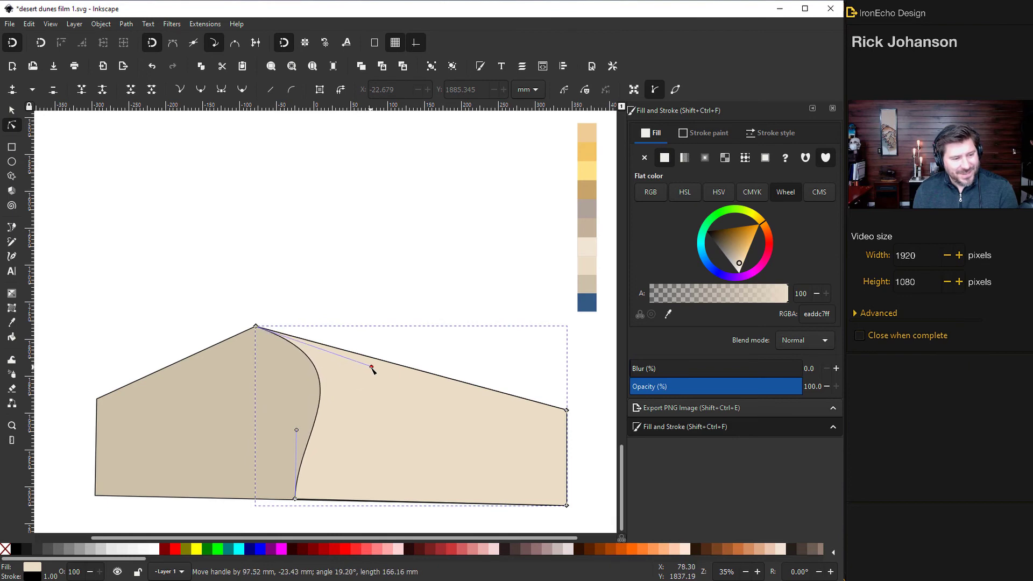
drag(297, 430, 280, 430)
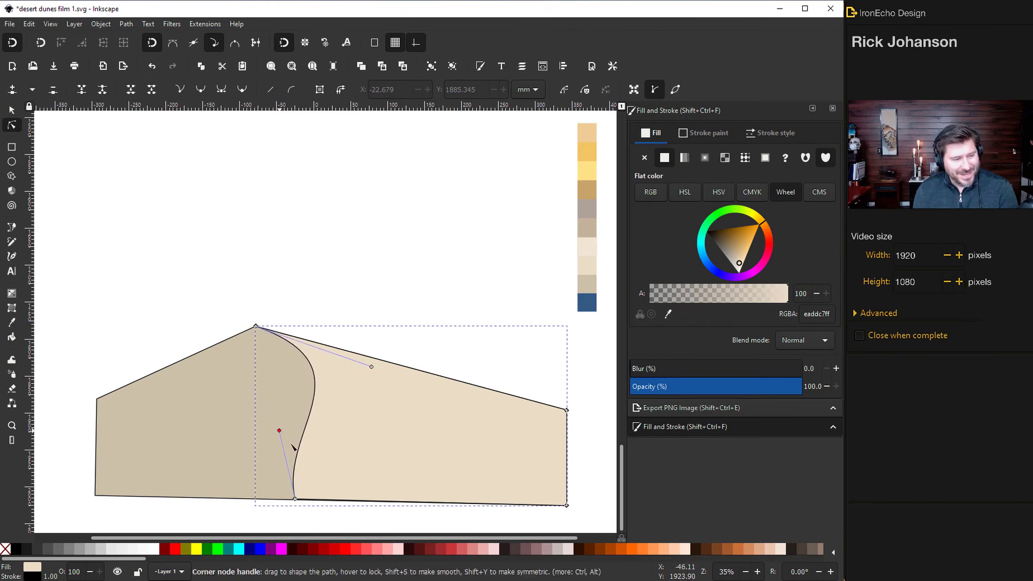
drag(295, 500, 273, 499)
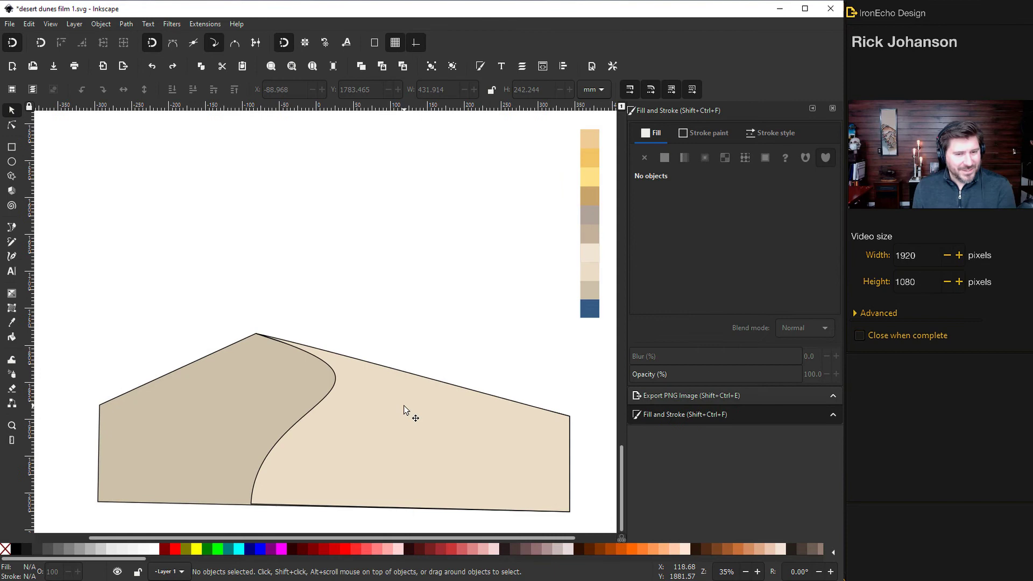
Remove the black outline from the light beige dune piece.
click(441, 389)
click(697, 133)
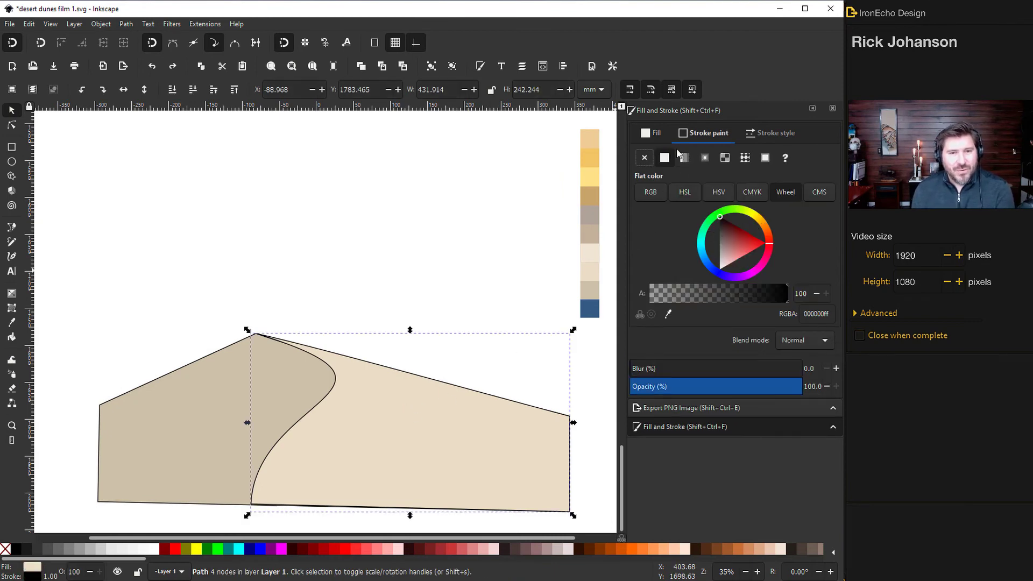
click(644, 160)
click(223, 423)
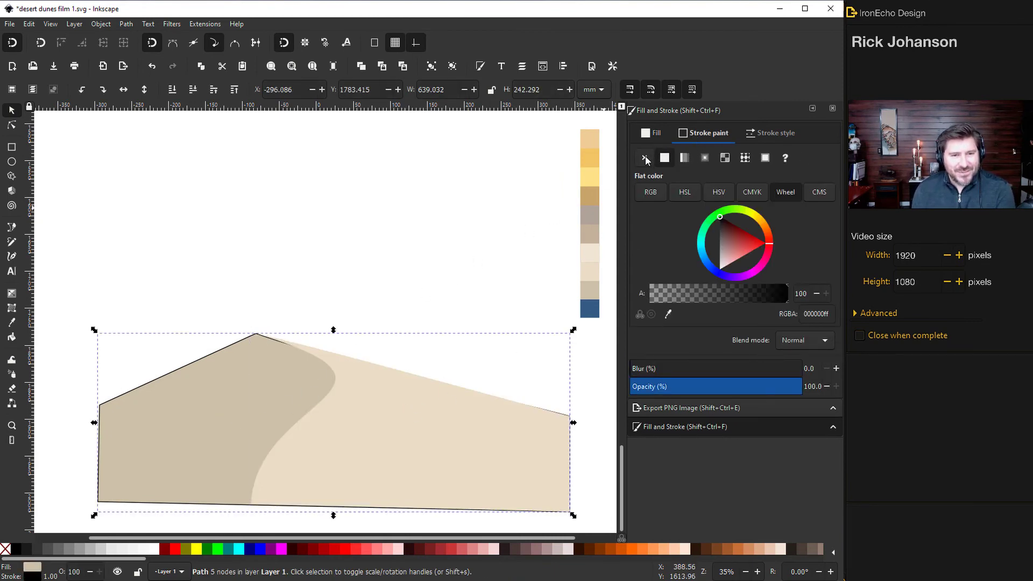
Remove the back dune's black outline.
click(645, 159)
click(281, 237)
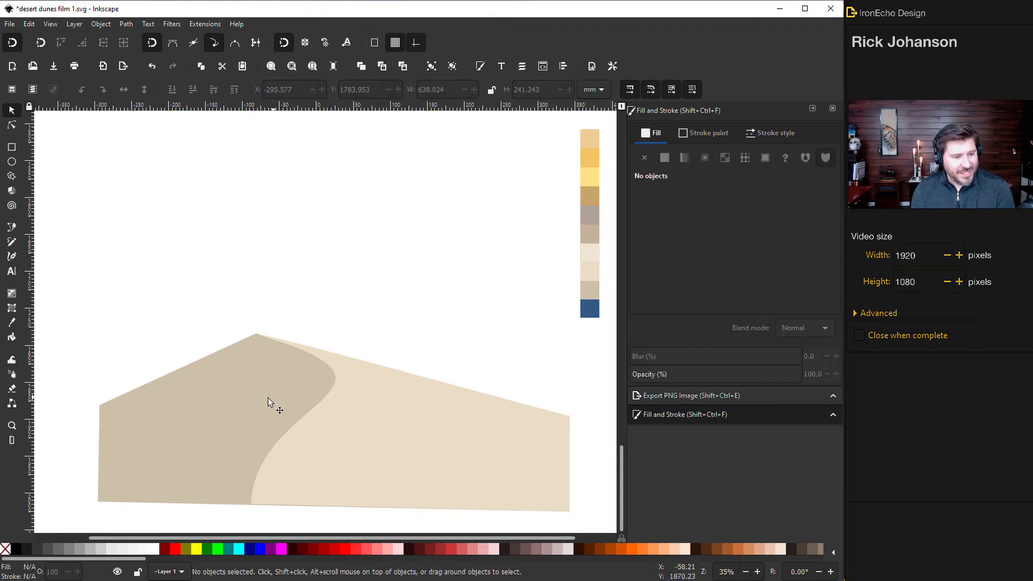
click(153, 412)
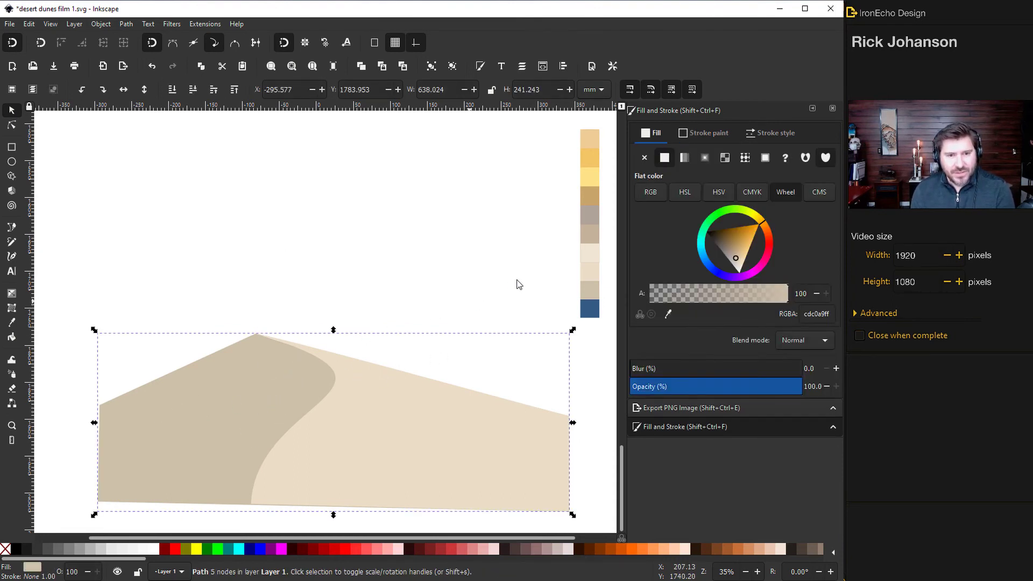
Give the back dune a linear tan-to-beige gradient running from the ridge toward the lower left.
click(685, 158)
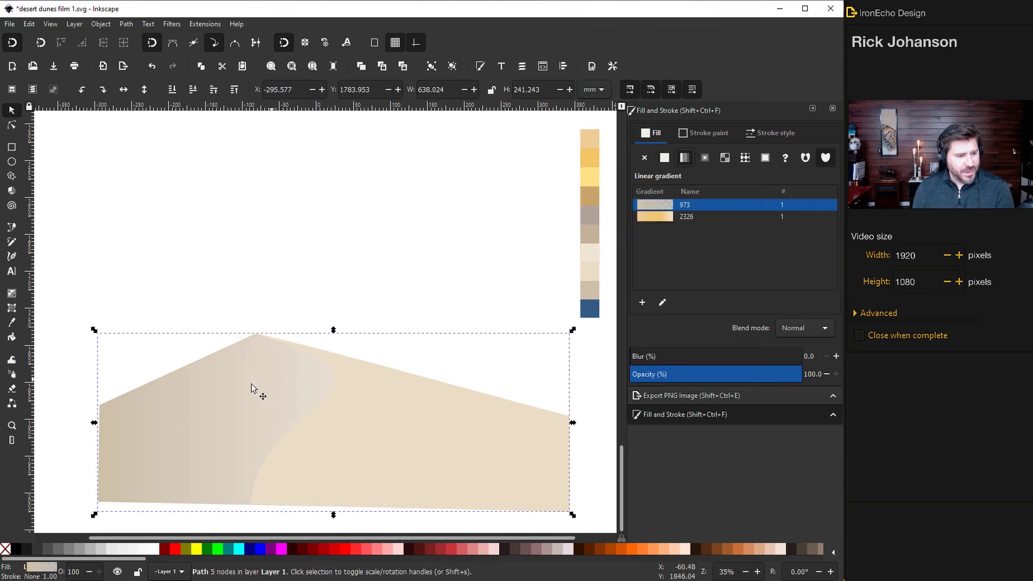
click(666, 302)
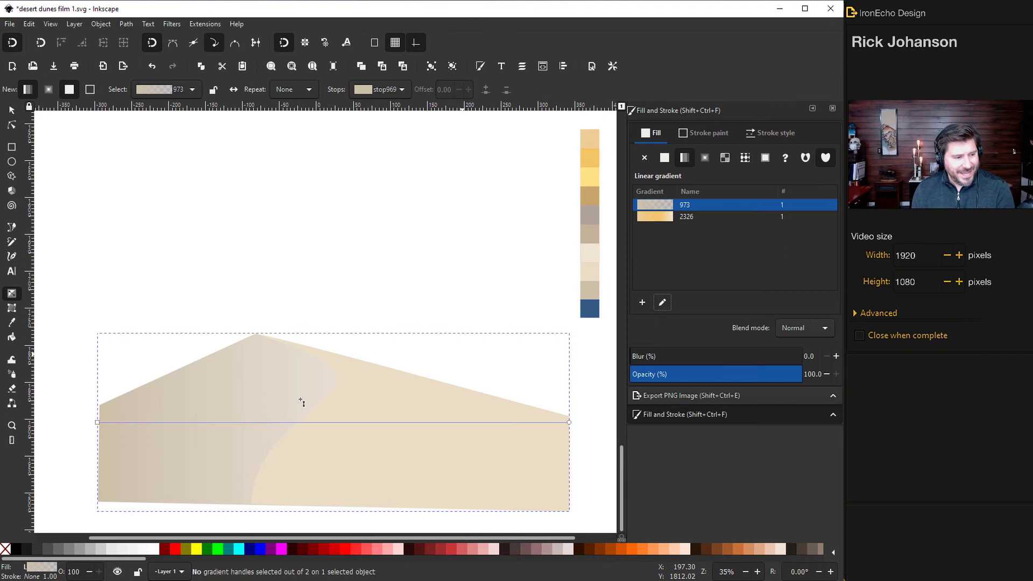
drag(98, 423, 309, 363)
click(570, 422)
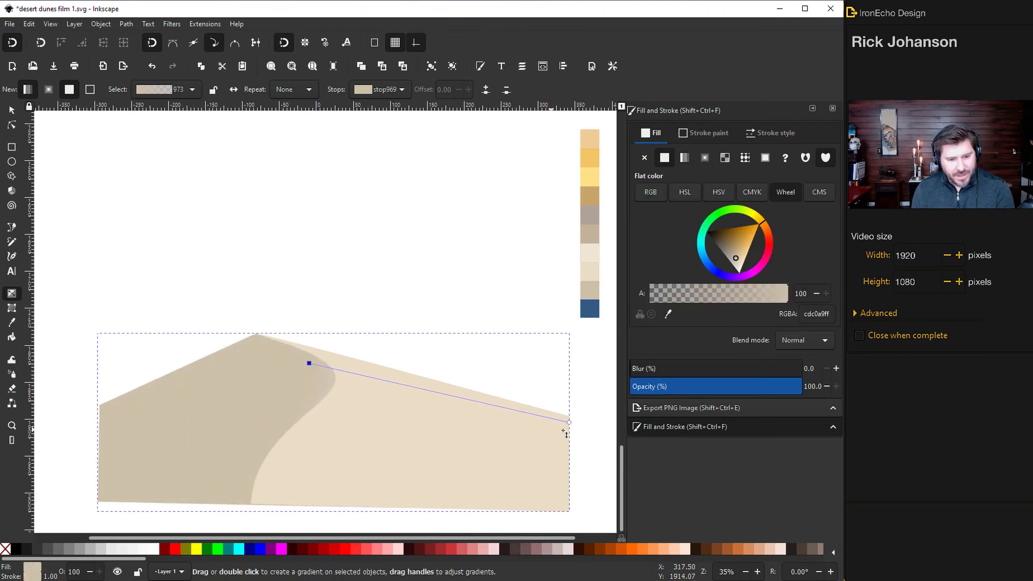
mouse_move(569, 423)
mouse_down()
mouse_move(249, 466)
mouse_move(121, 497)
mouse_up()
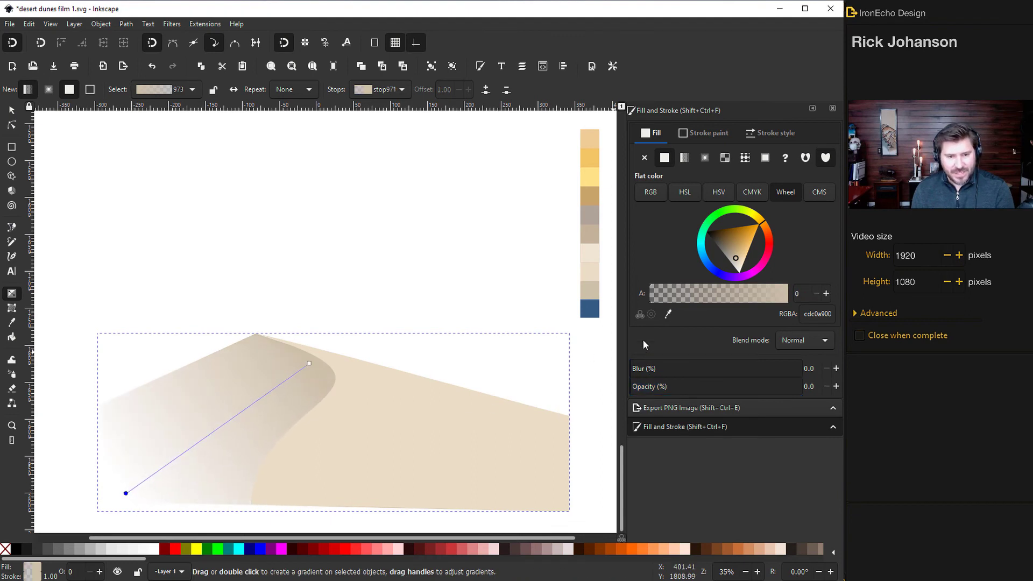
drag(652, 301, 795, 301)
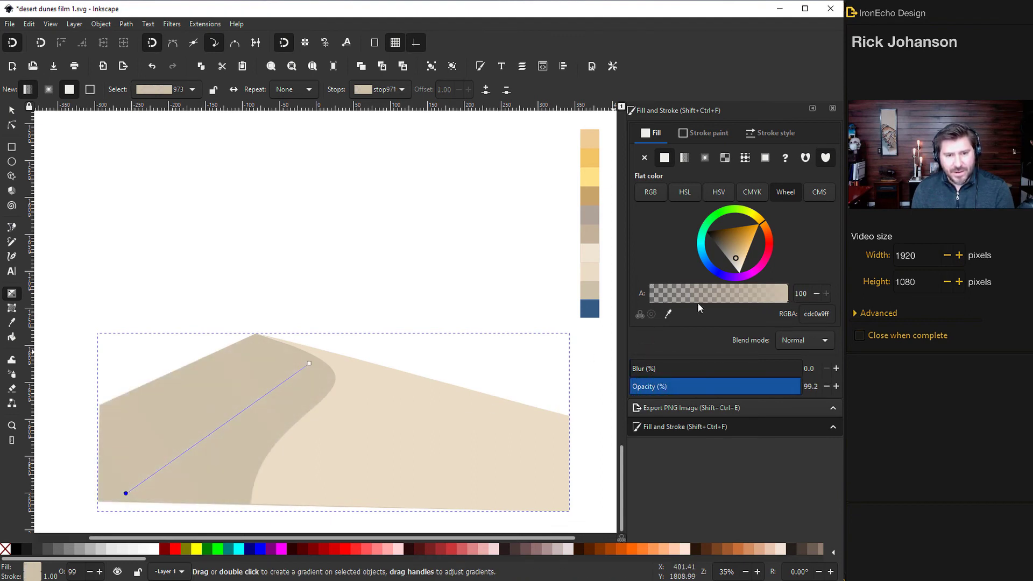
click(498, 453)
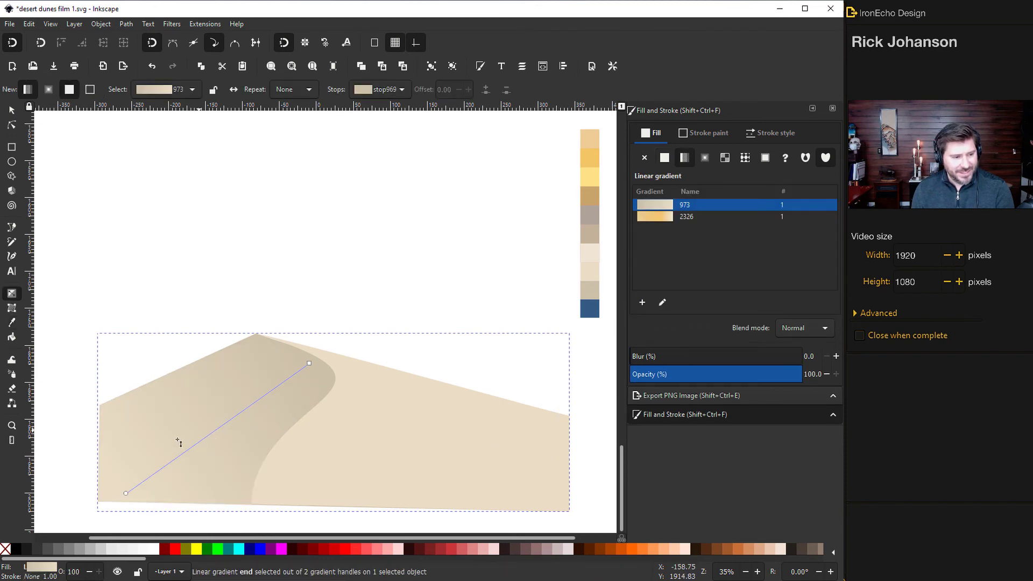
drag(127, 492, 220, 494)
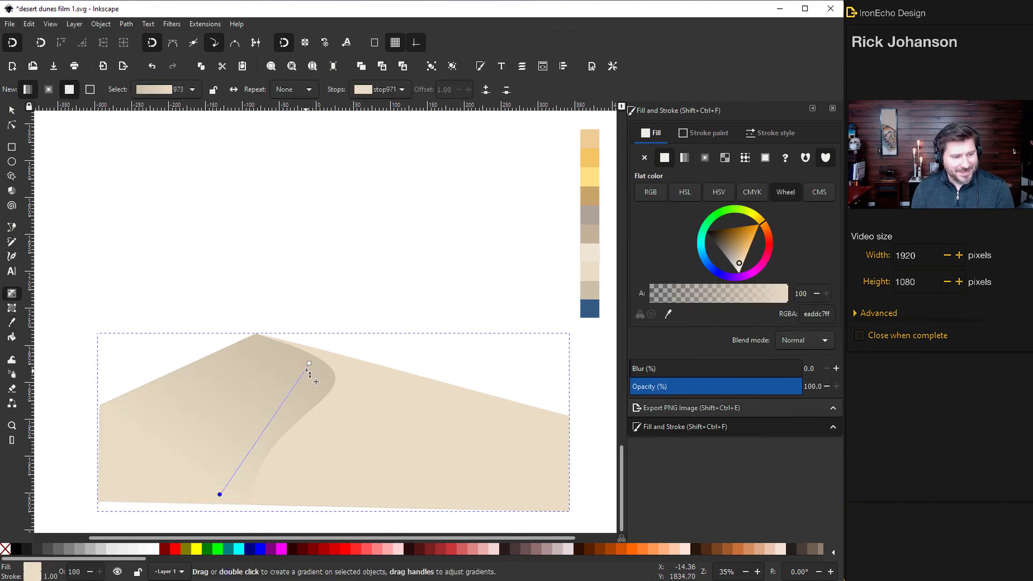
key(Escape)
Group the two dune shapes and move the group up into the scene.
key(s)
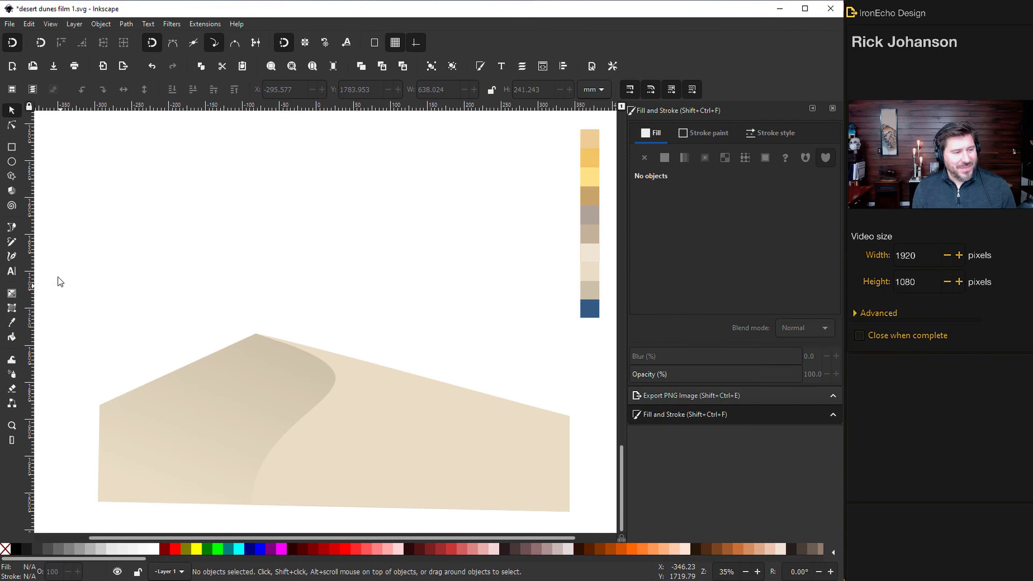
drag(56, 274, 589, 538)
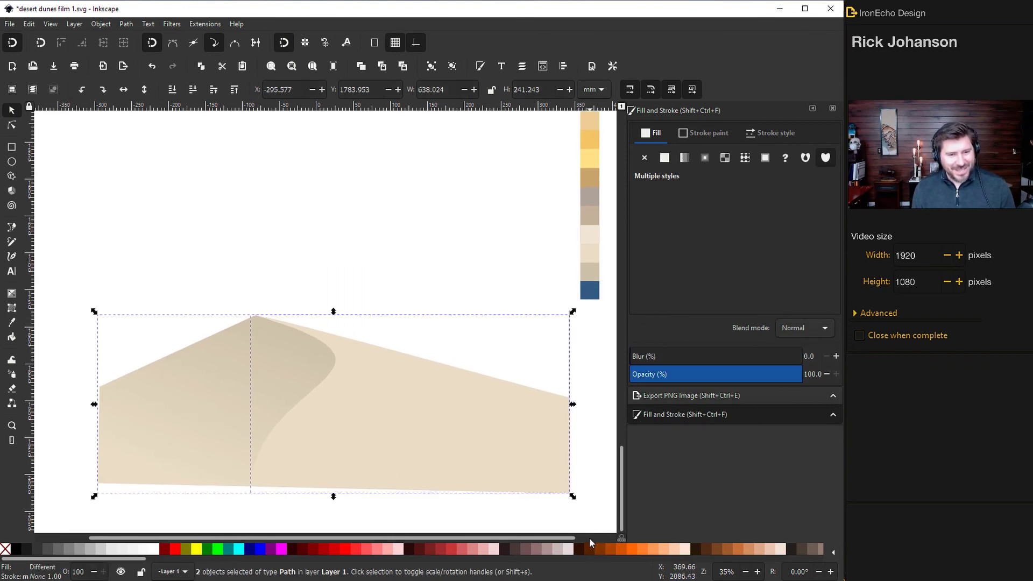
key(ctrl+g)
mouse_move(334, 473)
mouse_down()
mouse_move(327, 369)
mouse_move(343, 335)
mouse_up()
scroll(335, 422, up, 5)
drag(341, 429, 318, 366)
scroll(317, 377, up, 3)
drag(316, 434, 278, 326)
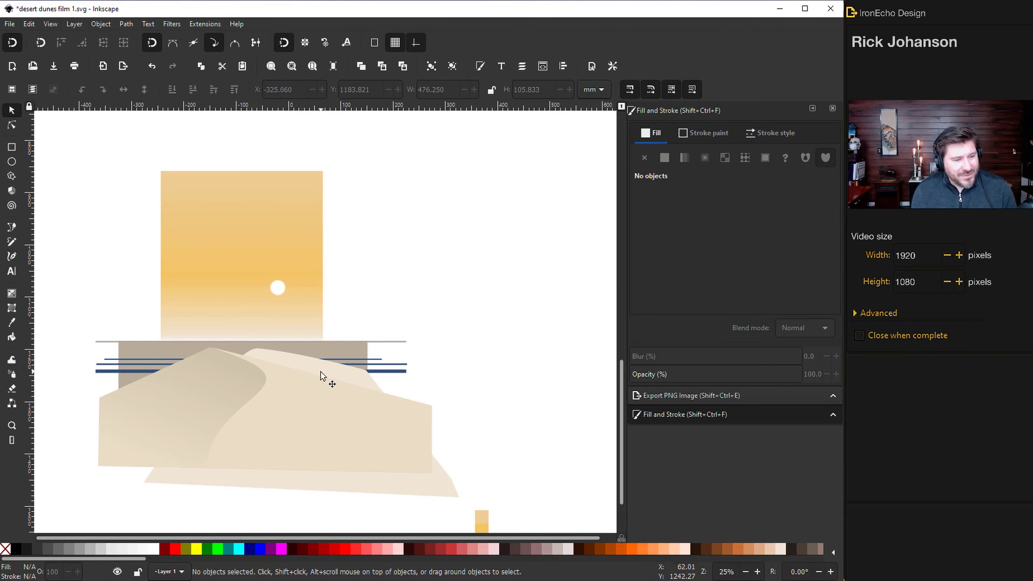
Draw a thin closed shadow shape along the rear dune's ridge.
click(11, 226)
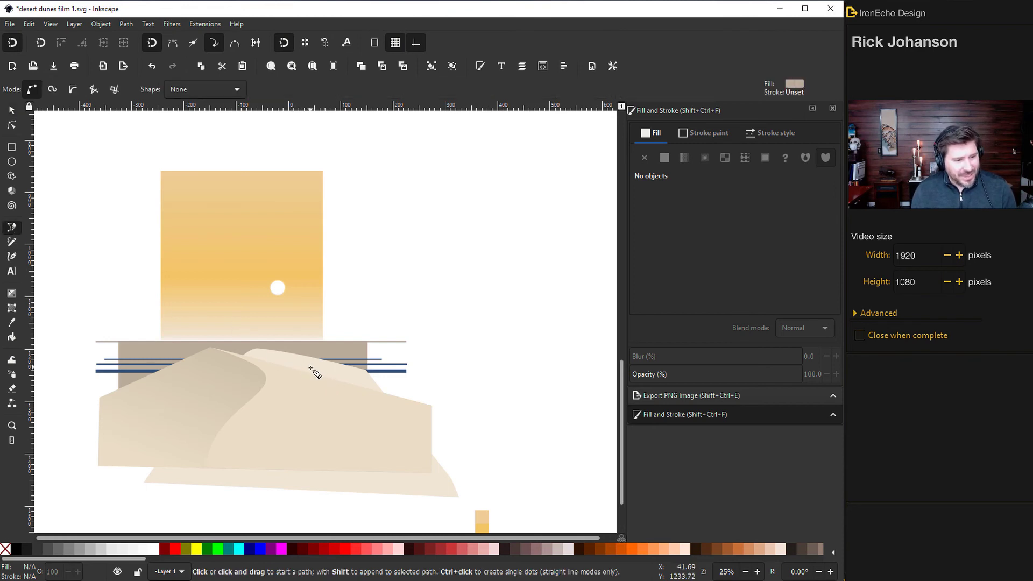
click(254, 355)
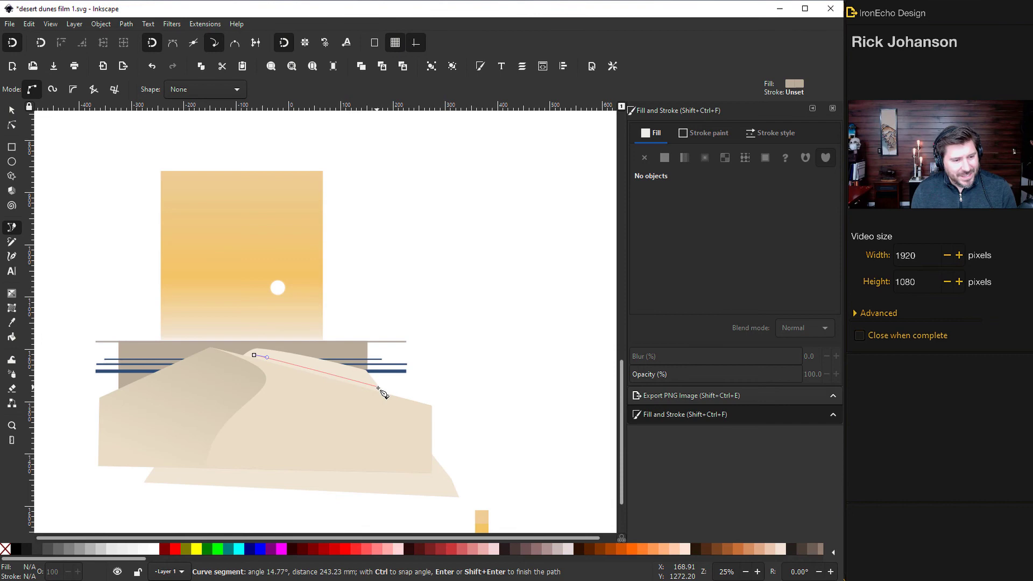
click(368, 396)
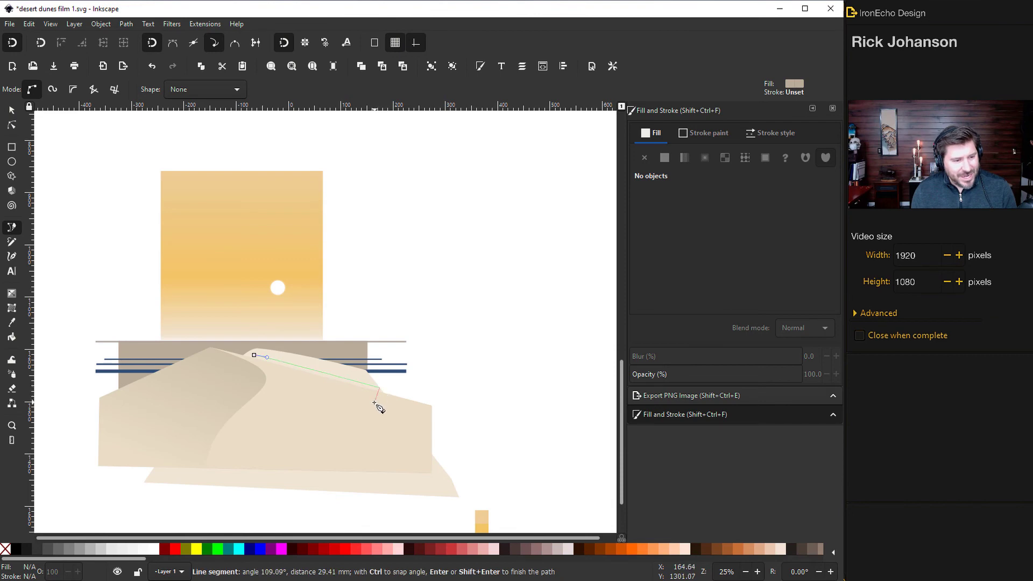
click(255, 356)
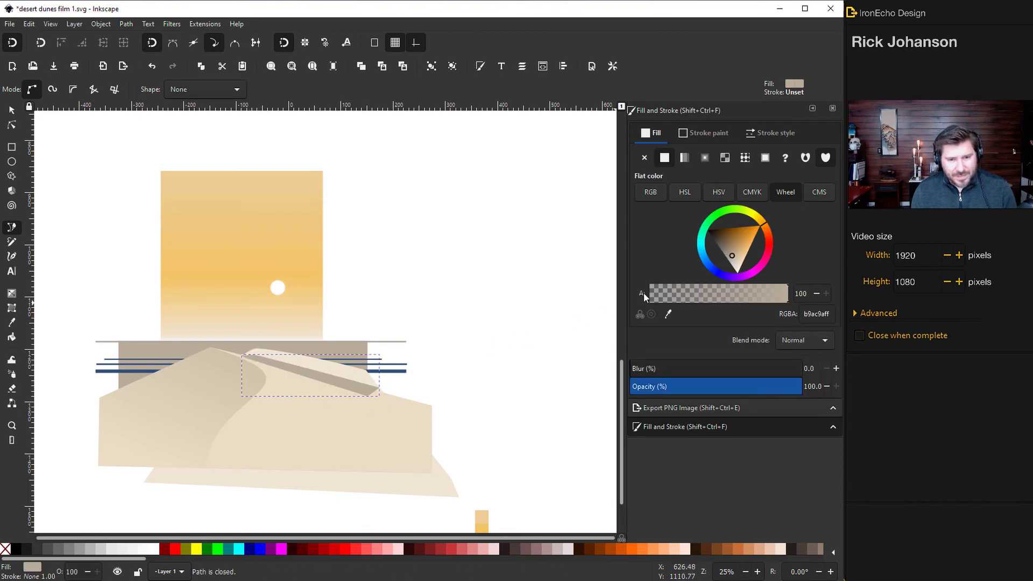
Fill the shadow black at 19.7% opacity, blur 24.8%, and lower it behind the dune.
click(710, 237)
drag(709, 237, 699, 241)
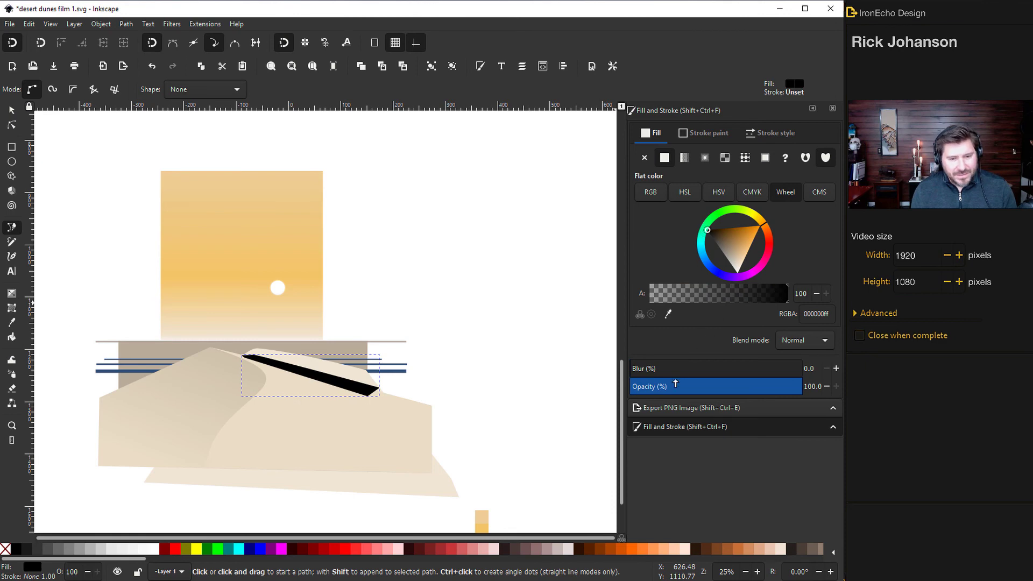
mouse_move(676, 383)
mouse_down()
mouse_move(661, 385)
mouse_move(679, 385)
mouse_move(665, 385)
mouse_move(673, 373)
mouse_up()
click(658, 370)
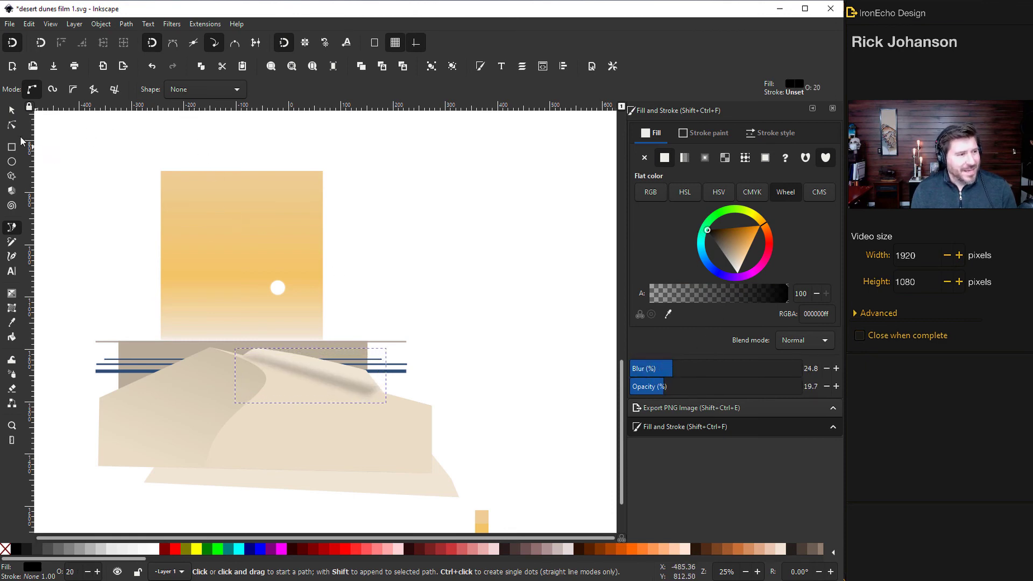
click(11, 110)
click(193, 89)
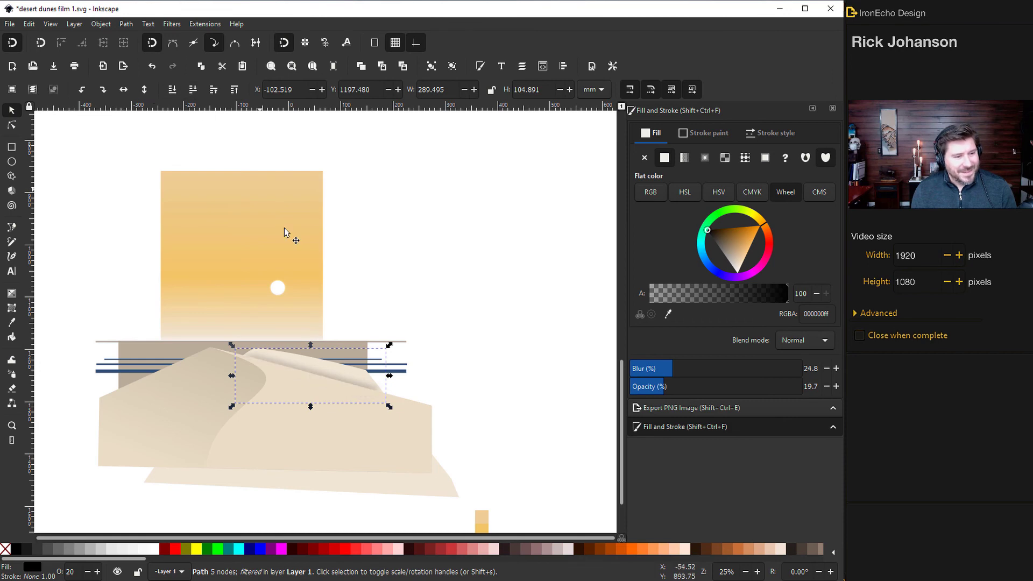
key(ctrl+z)
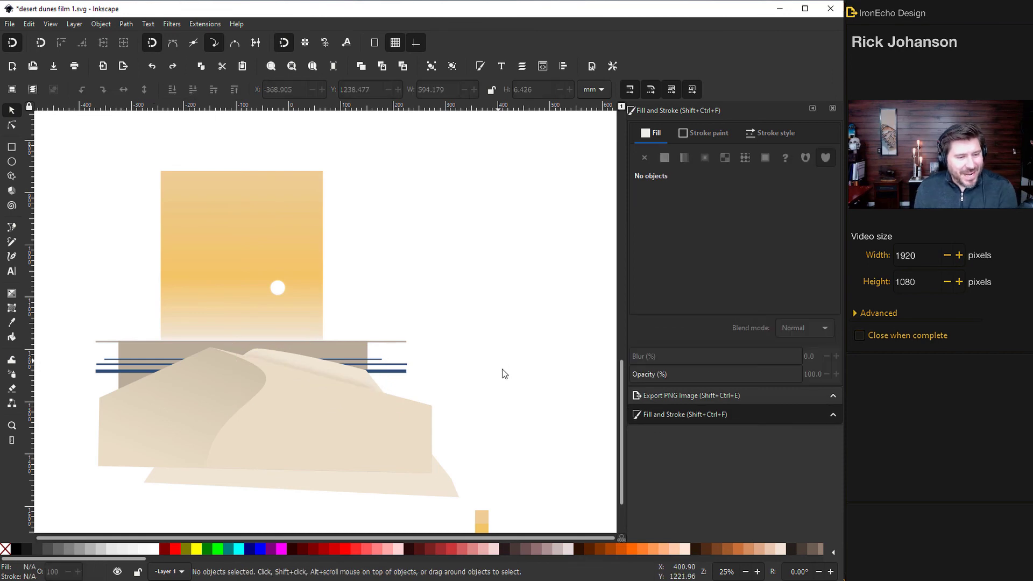
Move the lowest blue line below the dunes and stretch it into a 38.498 mm thick 2f4e75ff bar.
click(403, 372)
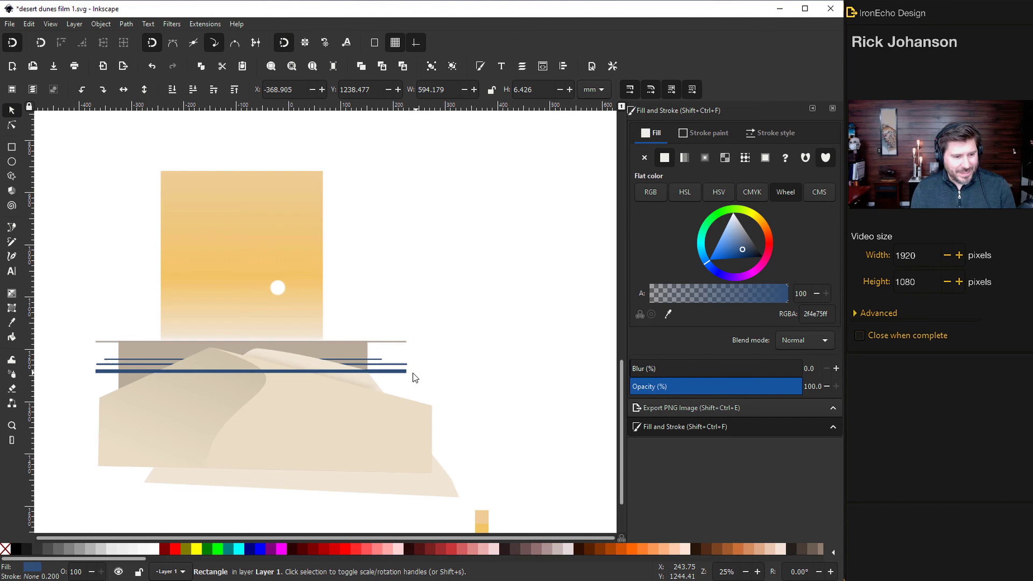
drag(403, 373, 388, 472)
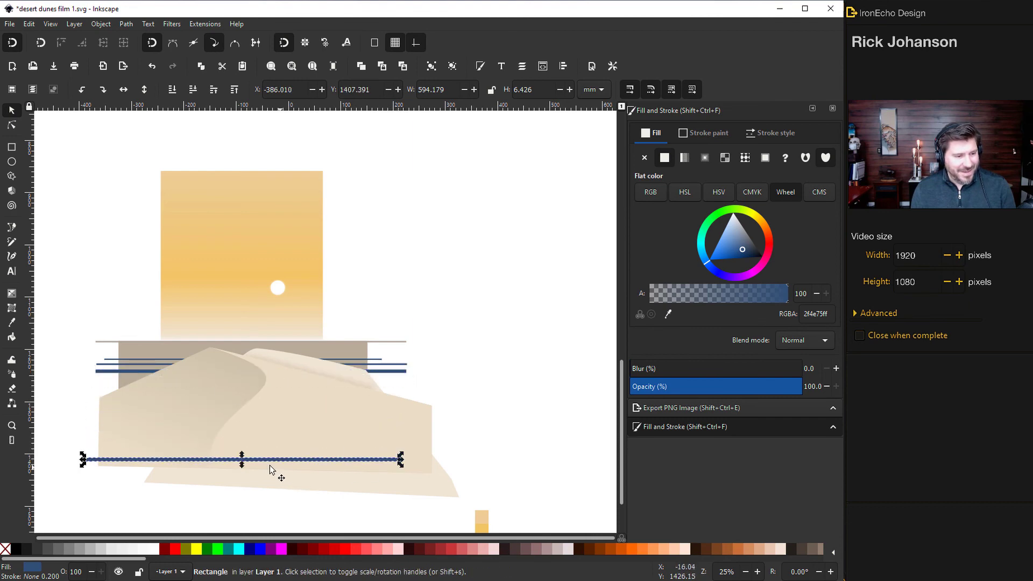
drag(243, 464, 223, 508)
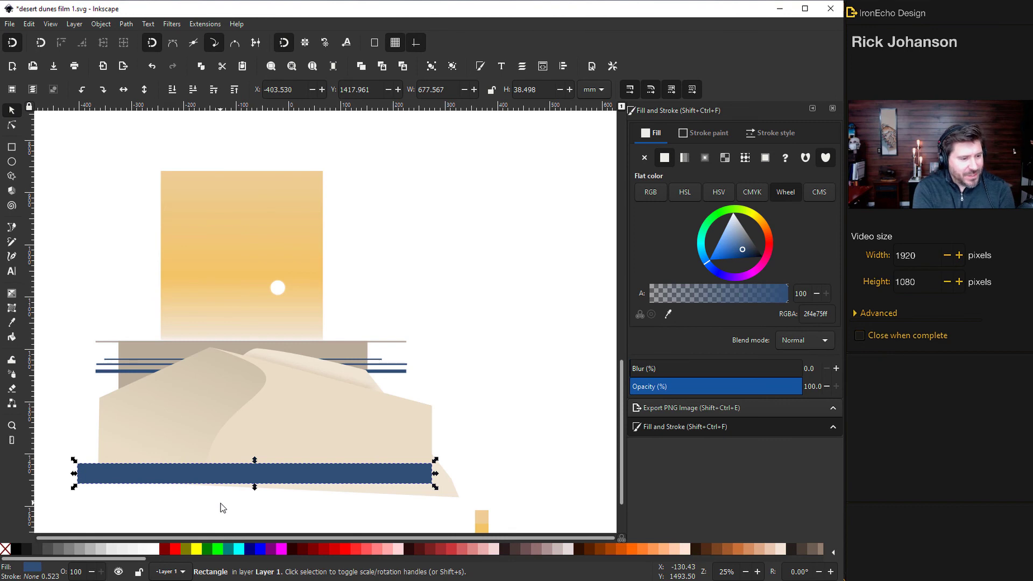
key(Down)
key(Down)
key(Down)
key(Down)
key(Down)
key(Down)
key(Down)
key(Down)
key(Down)
key(Down)
key(Down)
key(Down)
key(Down)
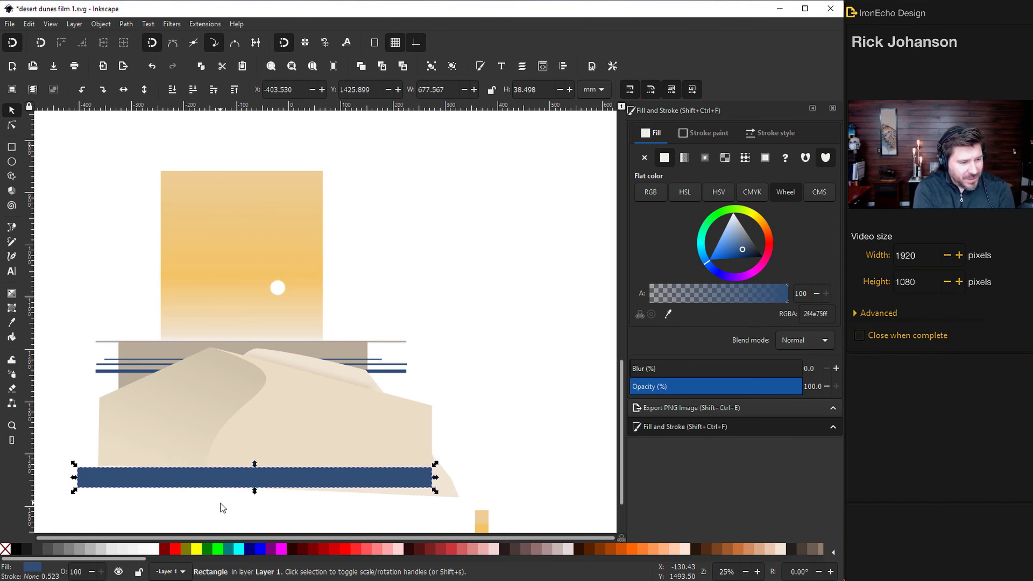
key(Up)
key(Up)
key(Up)
key(Up)
key(Up)
key(Up)
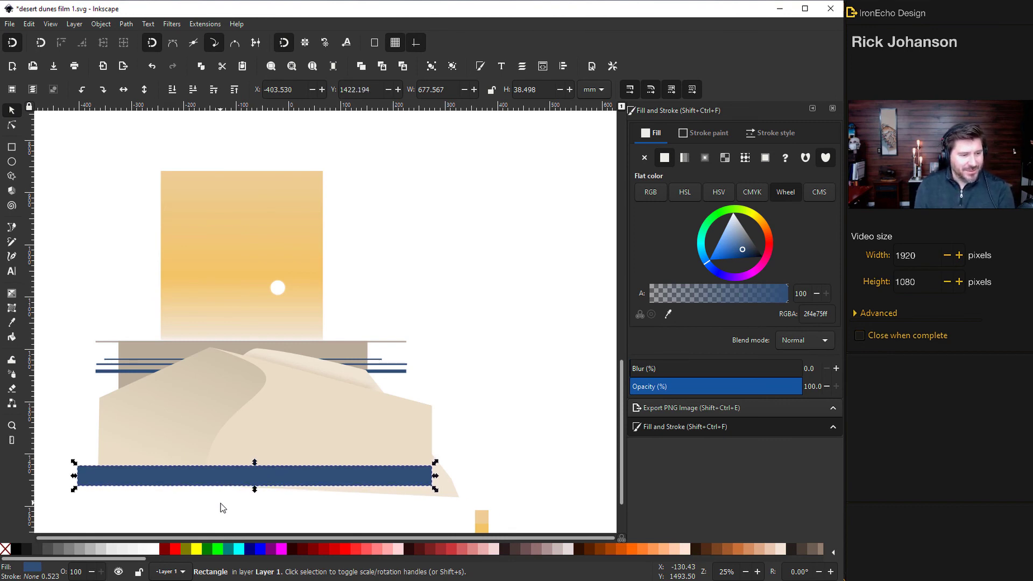
click(460, 376)
key(minus)
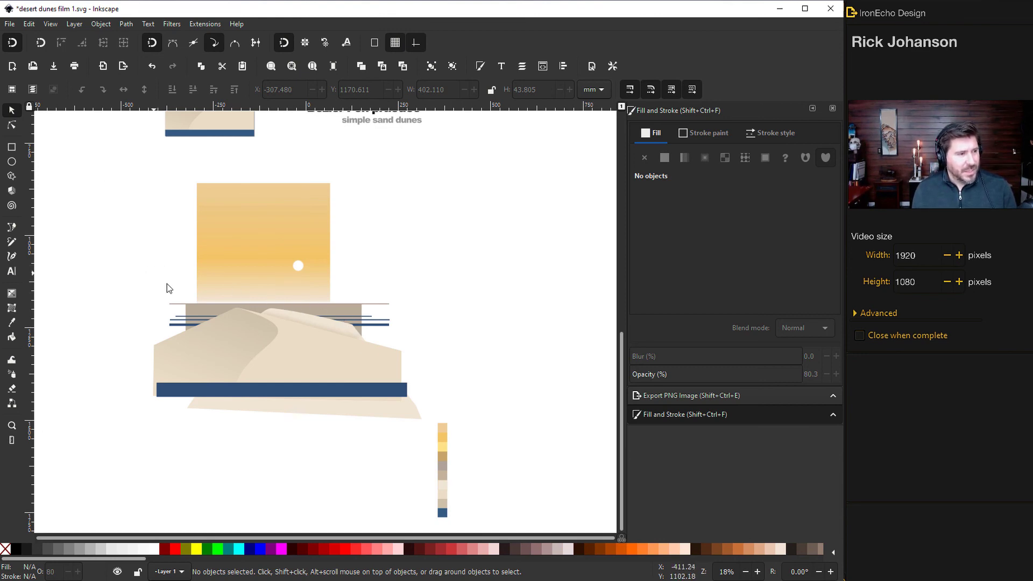
Group all the desert scene objects and shift the group down and left.
drag(55, 143, 427, 428)
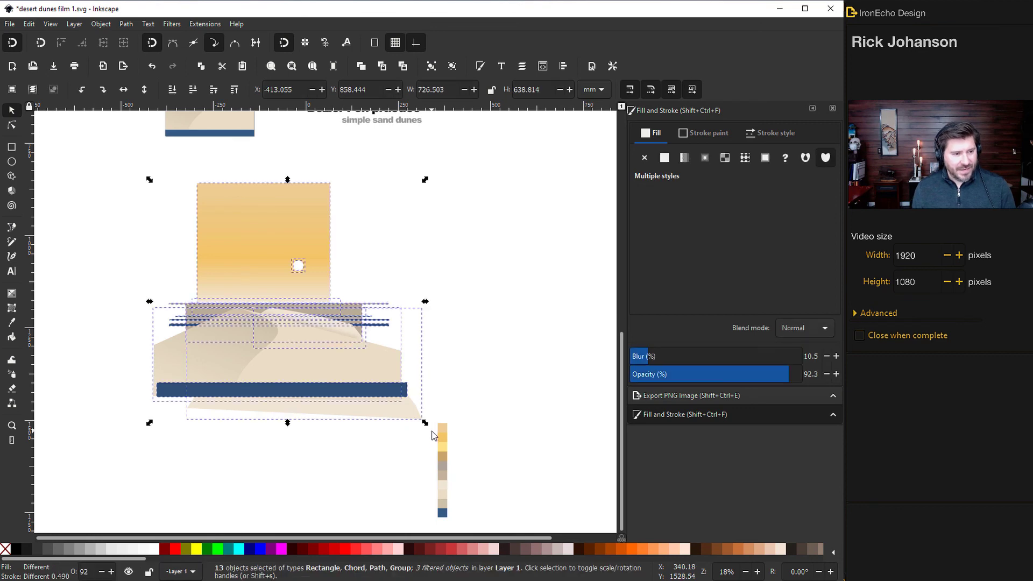
key(ctrl+g)
drag(256, 298, 189, 386)
key(Escape)
Place a 47.4% opacity red a2140cff rectangle, 360.487 × 563.940 mm, over the scene.
click(12, 146)
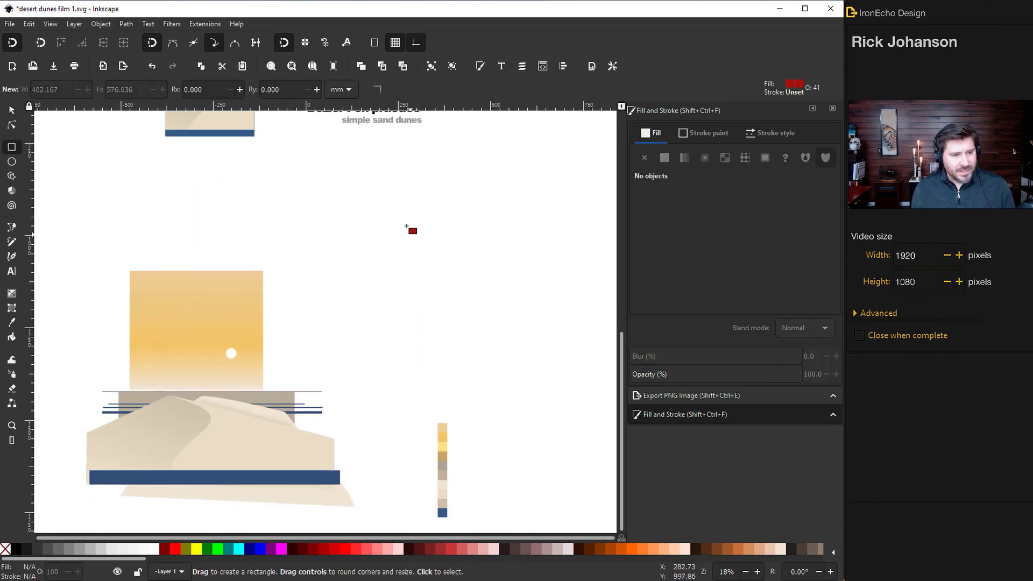
mouse_move(406, 222)
mouse_down()
mouse_move(576, 360)
mouse_move(570, 473)
mouse_up()
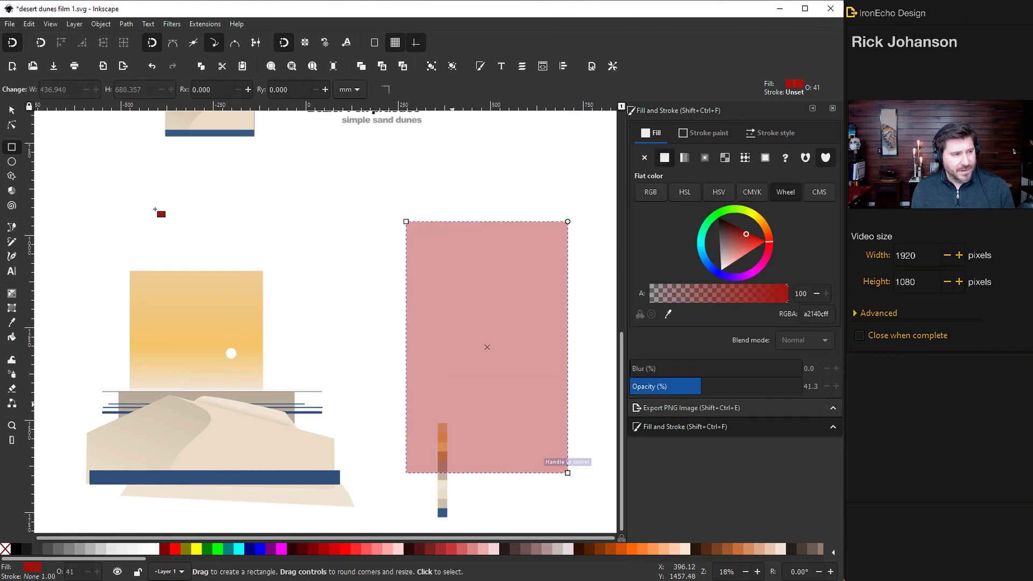
click(12, 109)
drag(501, 318, 490, 223)
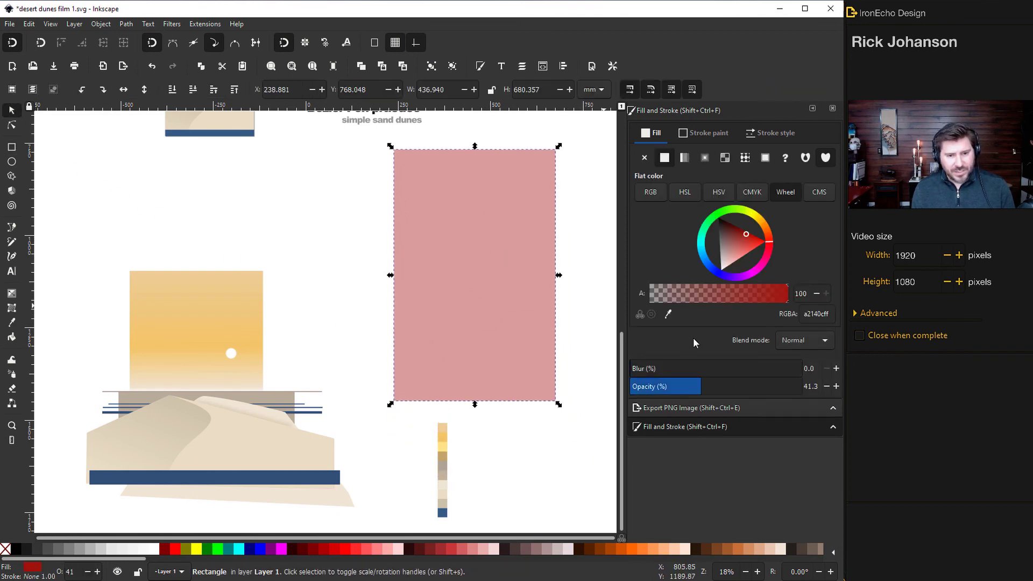
mouse_move(698, 388)
mouse_down()
mouse_move(802, 389)
mouse_move(711, 389)
mouse_up()
drag(433, 224, 166, 349)
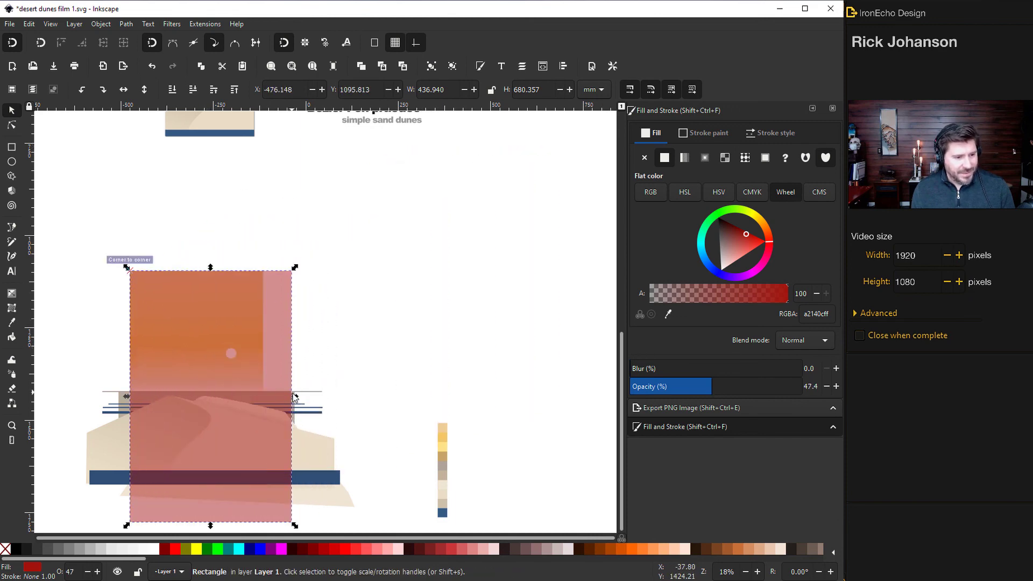
drag(291, 398, 265, 411)
scroll(264, 410, down, 2)
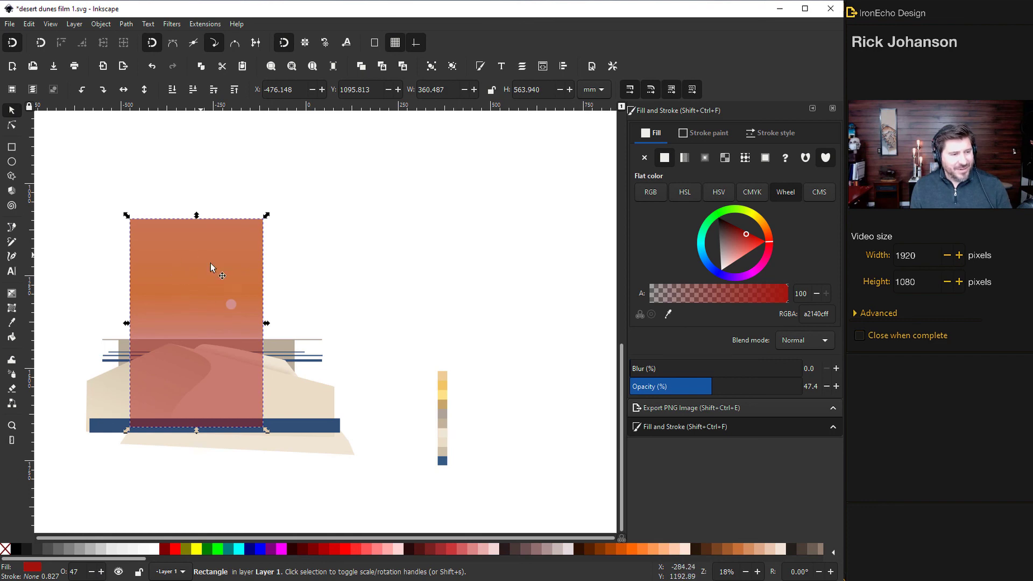
Select the rectangle with the scene group and apply Object > Clip > Set.
shift+click(301, 399)
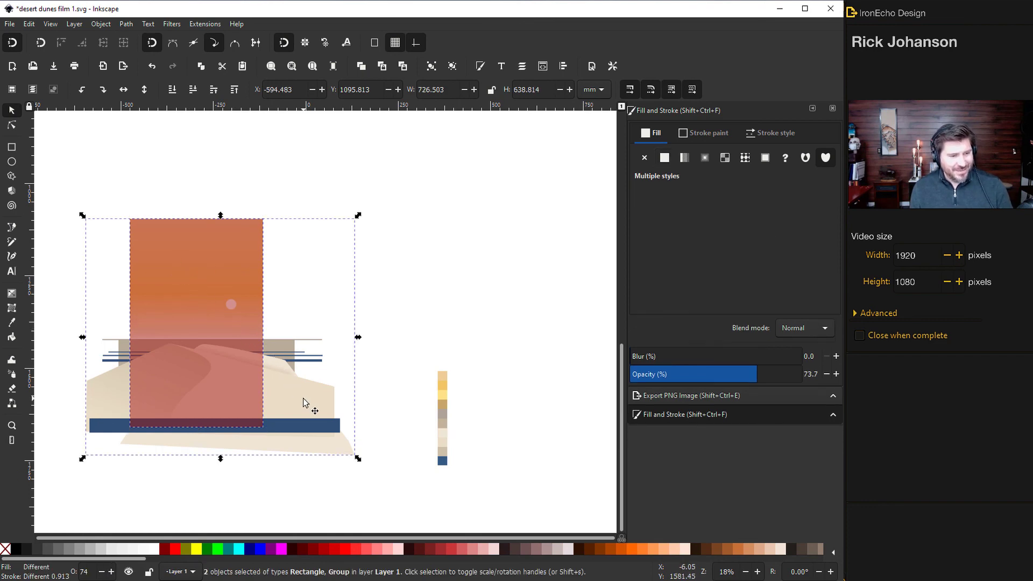
click(102, 25)
mouse_move(124, 147)
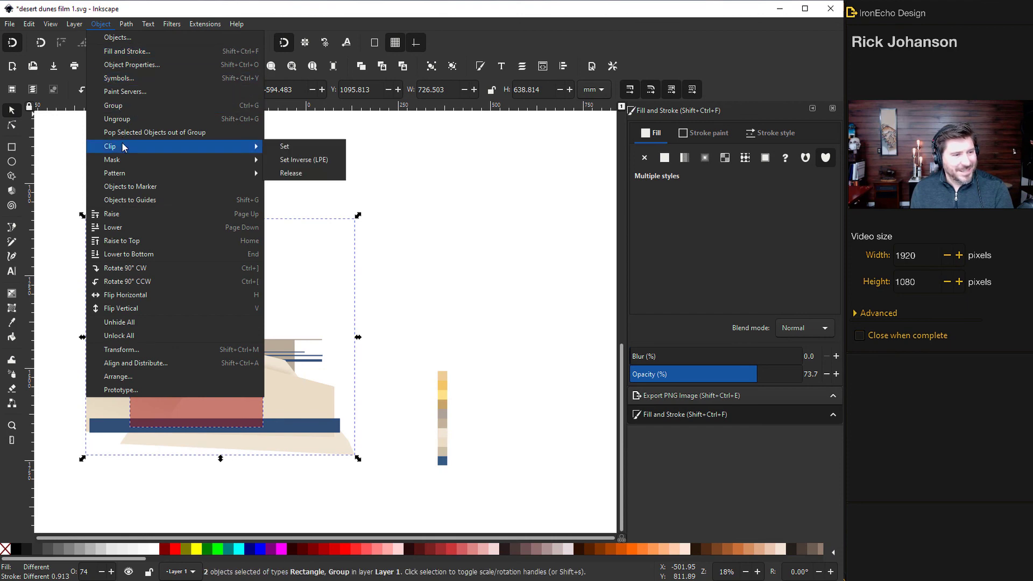
click(298, 147)
scroll(122, 364, up, 2)
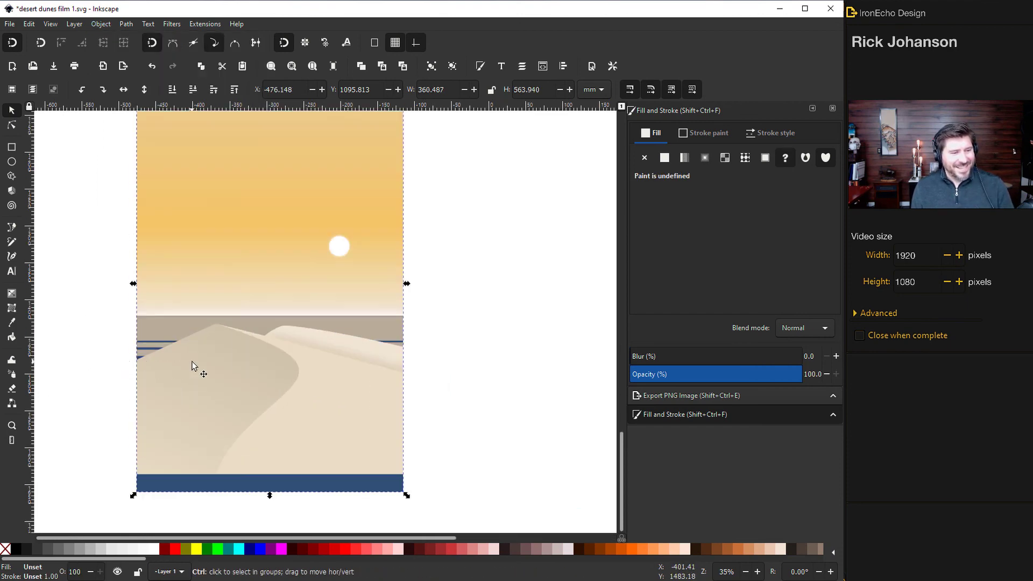
scroll(197, 365, down, 2)
click(120, 315)
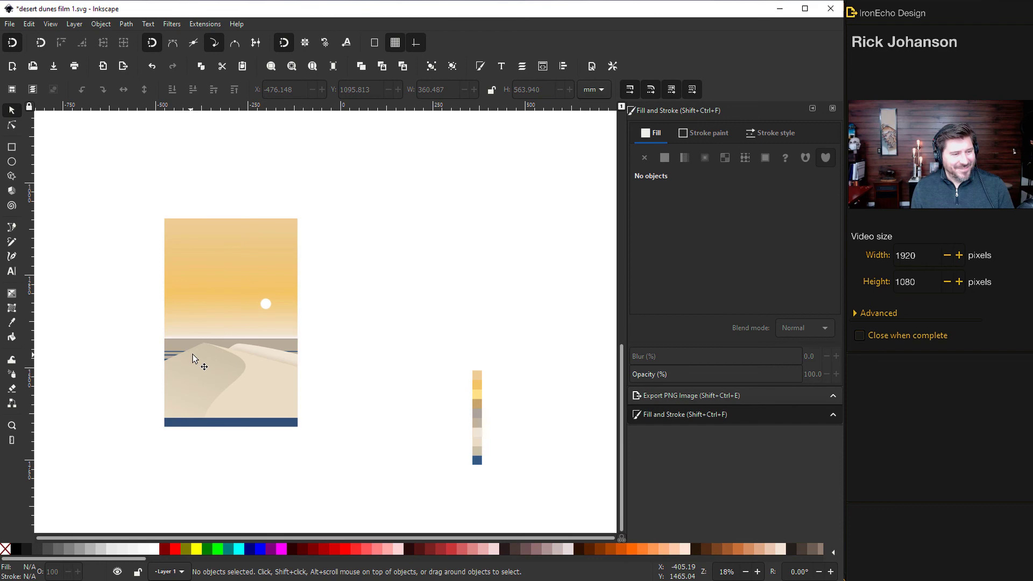
scroll(453, 420, up, 2)
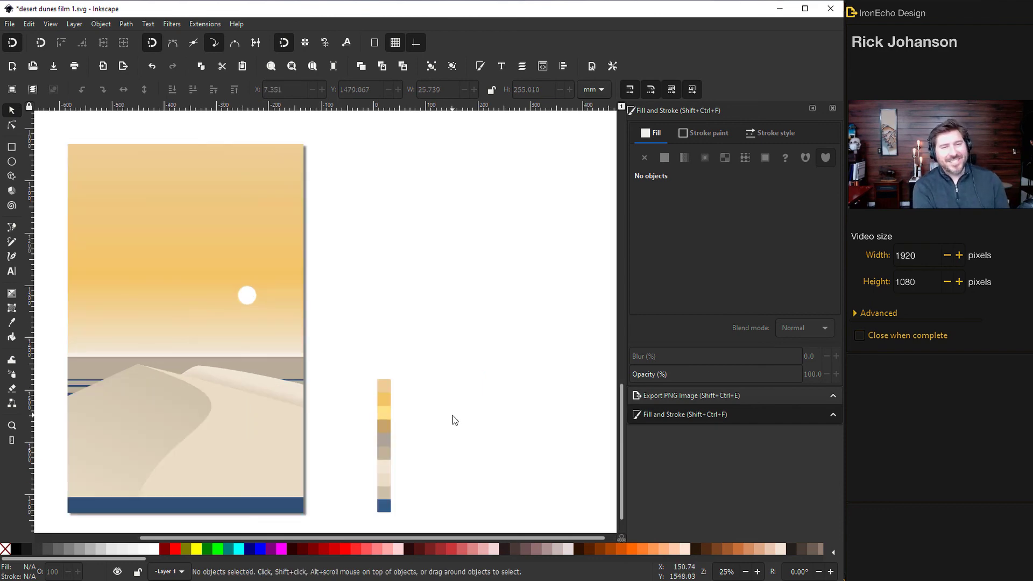